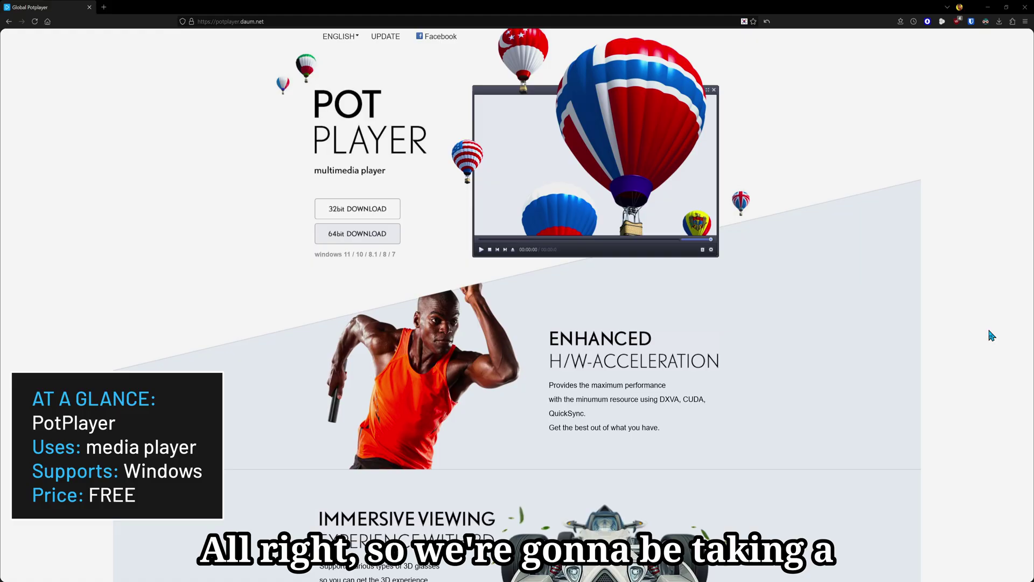
- Browse the feature overview on the PotPlayer website and step back in the playing samsung-uhd-lovely-swiss.mkv video
{"action": "scroll", "coordinate": [989, 330], "scroll_direction": "down", "scroll_amount": 7}
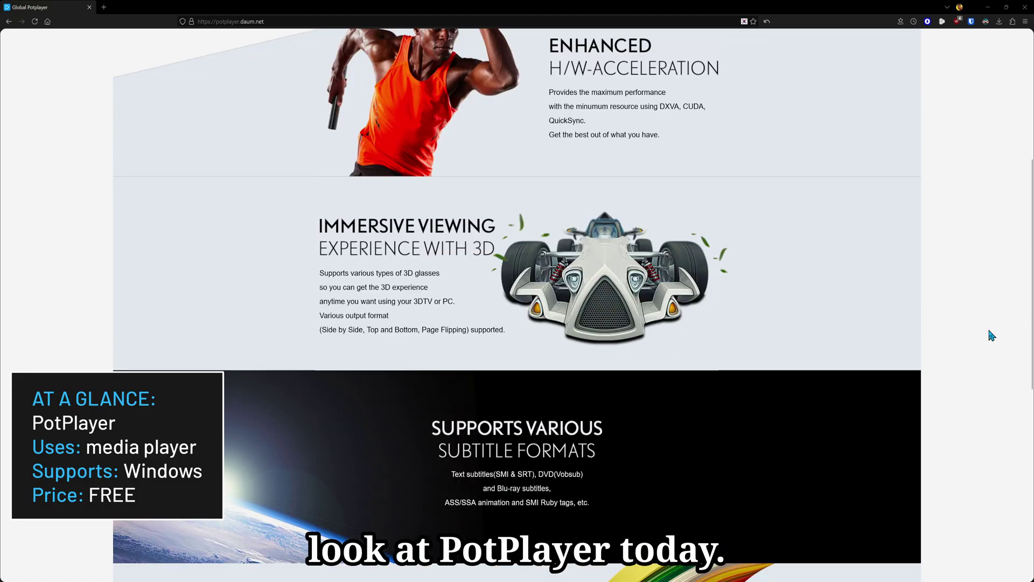
{"action": "scroll", "coordinate": [989, 330], "scroll_direction": "down", "scroll_amount": 6}
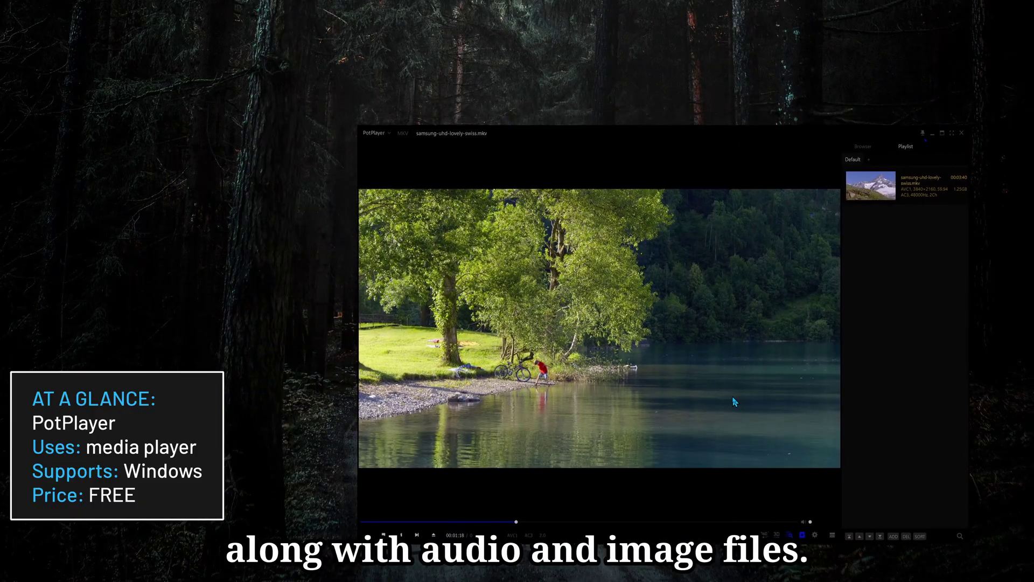
{"action": "key", "text": "Left"}
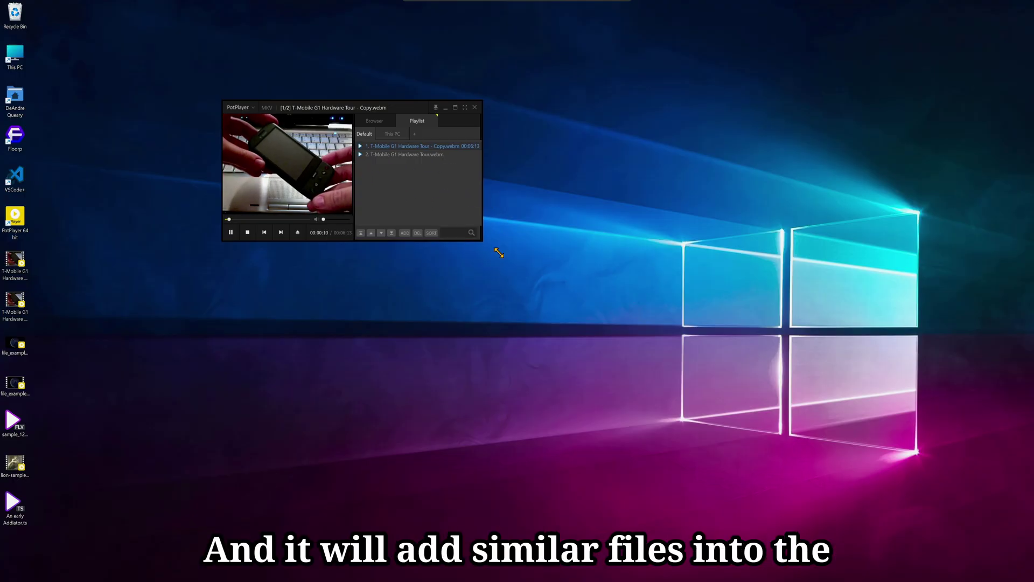
- Enlarge the player window and open the default window size choices in the Playback preferences
{"action": "left_click_drag", "start_coordinate": [499, 253], "coordinate": [742, 412]}
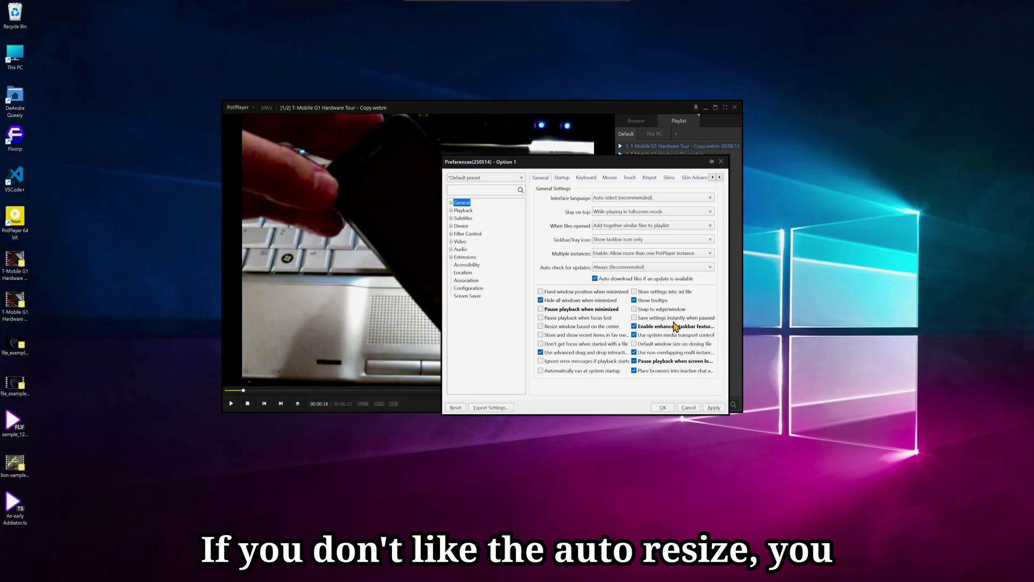
{"action": "left_click", "coordinate": [463, 210]}
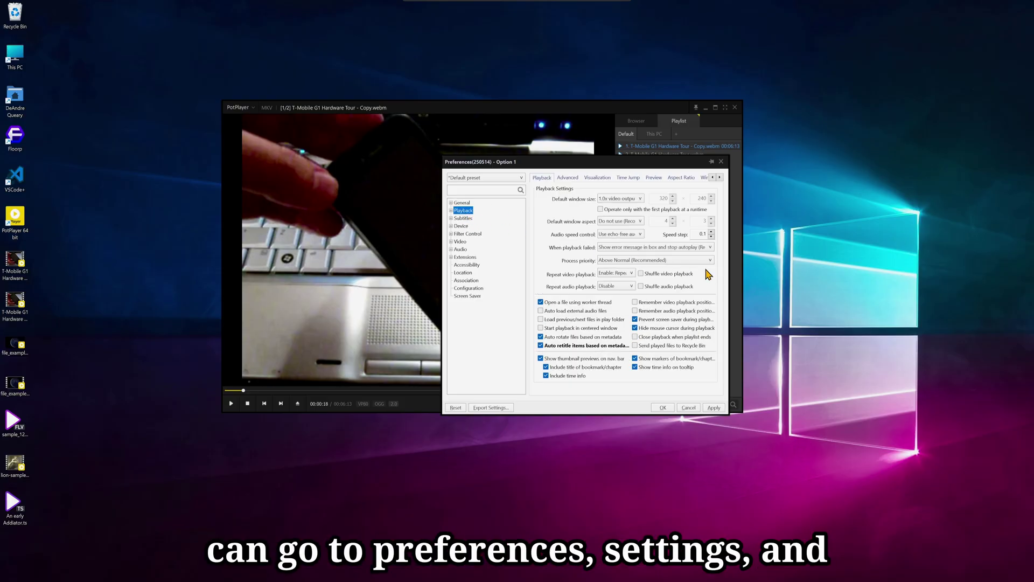
{"action": "left_click", "coordinate": [628, 200]}
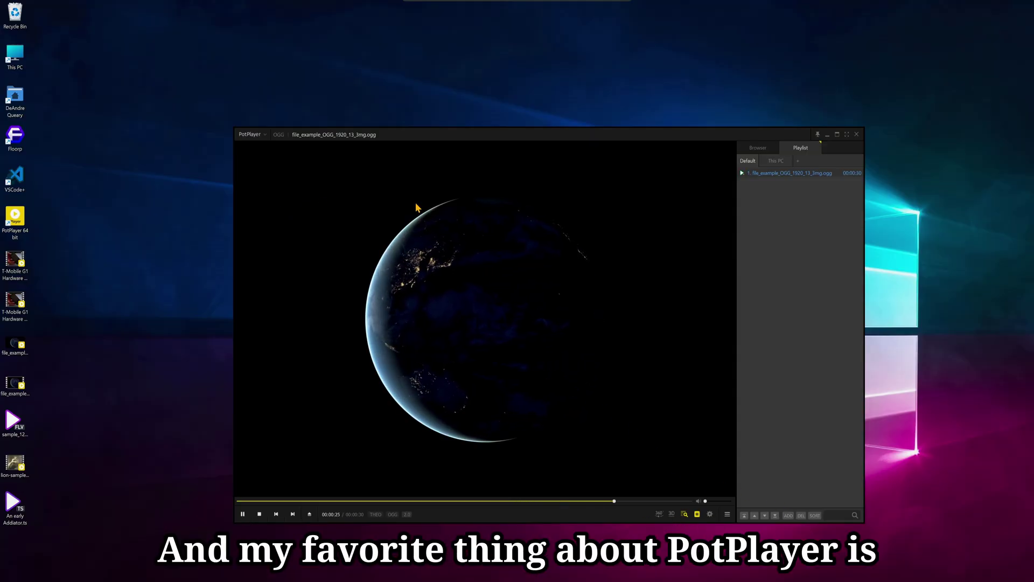
- Reposition the player, add sample_1280x720.flv from the desktop to the current playlist, and play it
{"action": "left_click_drag", "start_coordinate": [563, 292], "coordinate": [488, 273]}
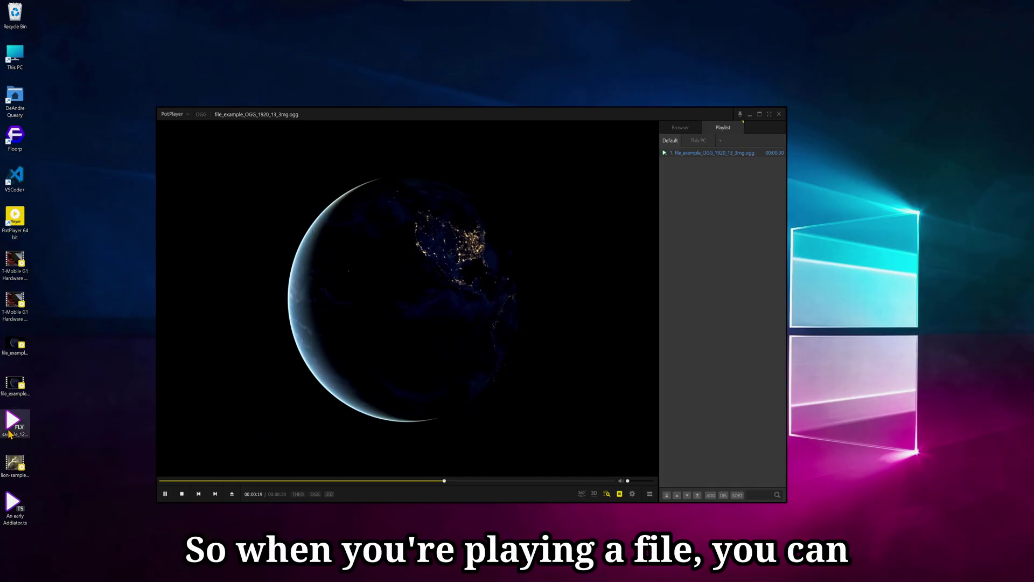
{"action": "left_click_drag", "start_coordinate": [156, 365], "coordinate": [489, 157]}
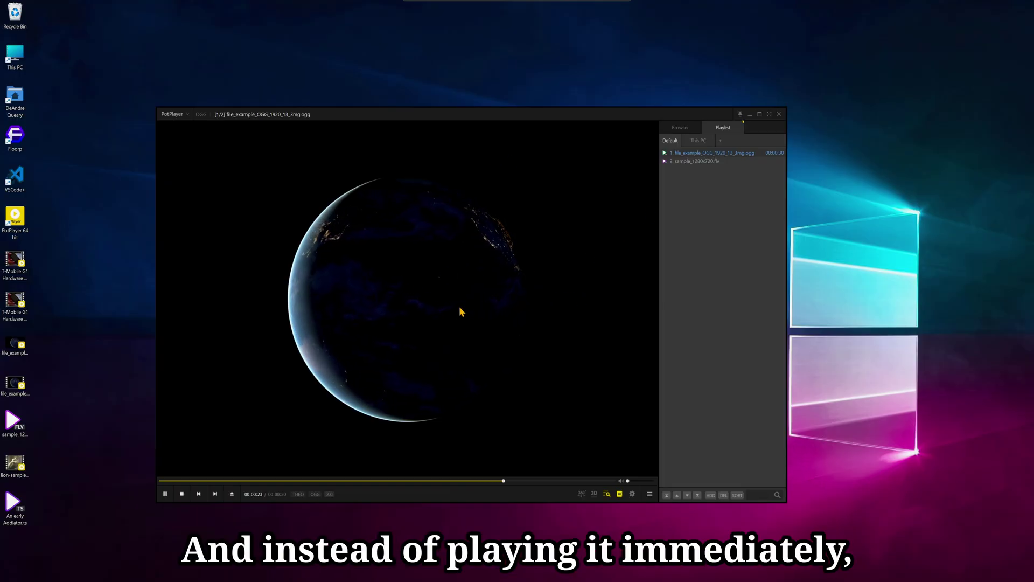
{"action": "double_click", "coordinate": [716, 163]}
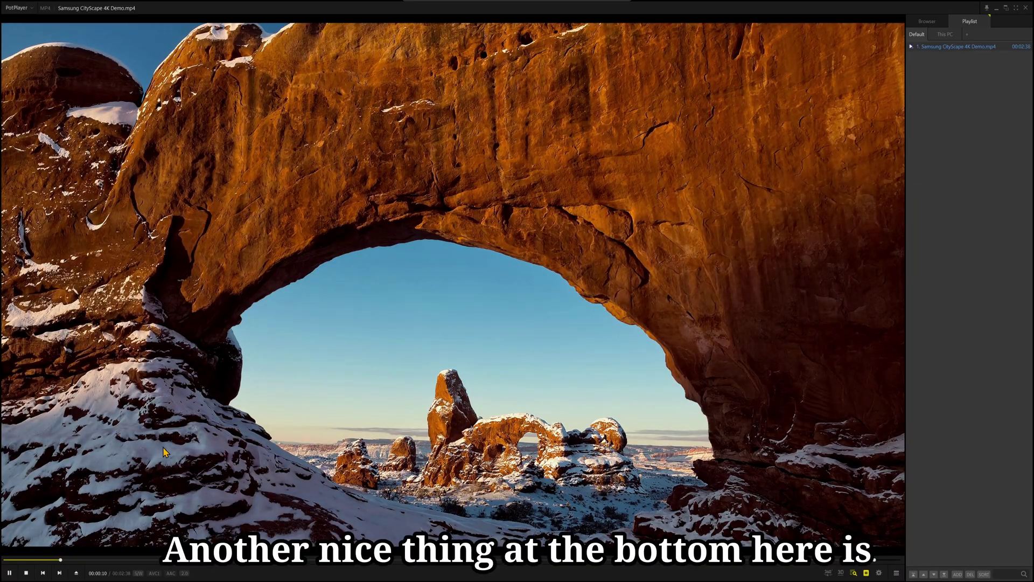
- Use the decoding-mode and 2.0 audio-channel indicators of the playing Samsung CityScape video
{"action": "left_click", "coordinate": [138, 573]}
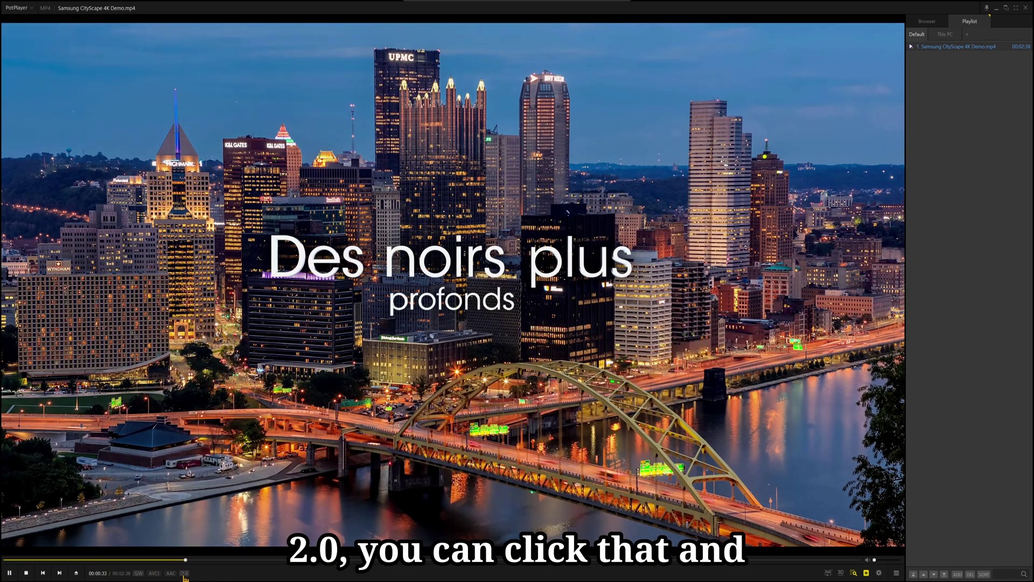
{"action": "left_click", "coordinate": [184, 573]}
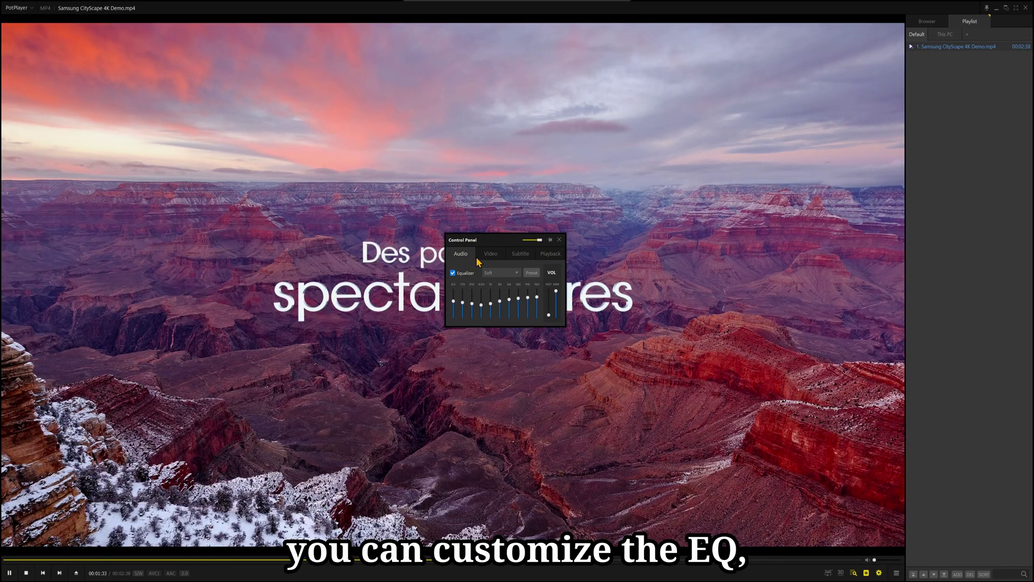
- Adjust the video brightness to about 47.7% and bring up the playback controls in the Control Panel
{"action": "left_click", "coordinate": [490, 253]}
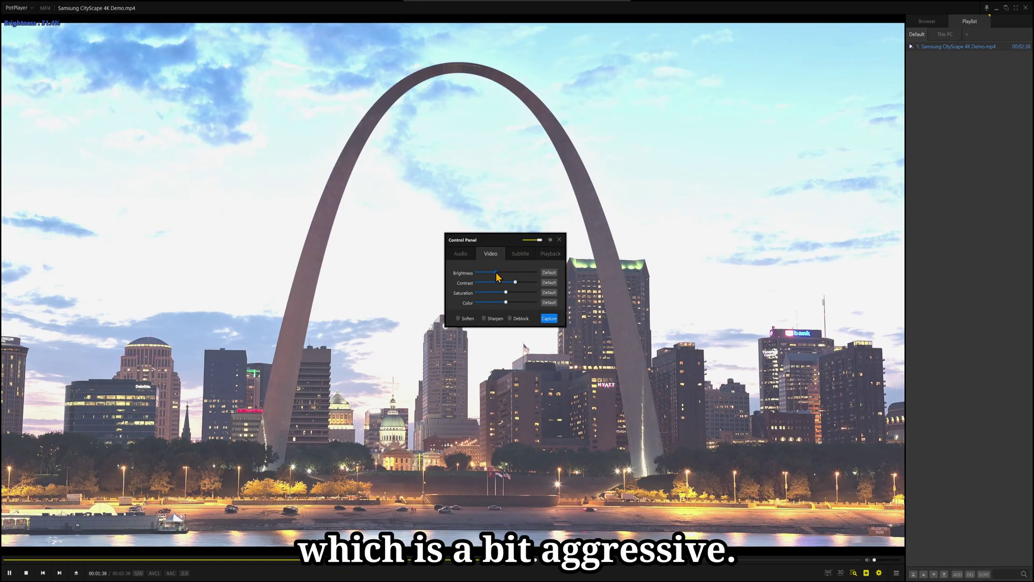
{"action": "left_click", "coordinate": [495, 273]}
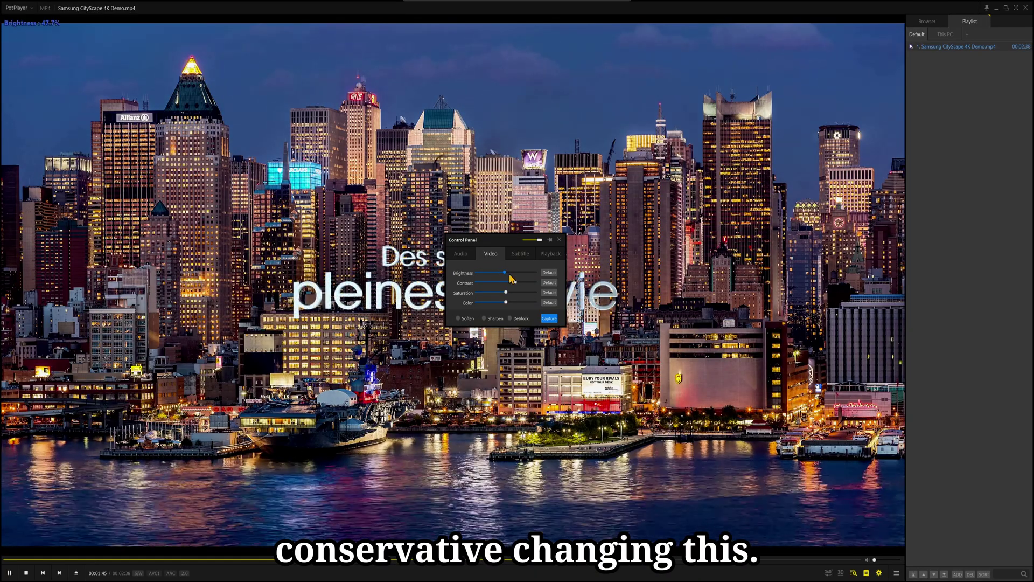
{"action": "left_click", "coordinate": [504, 272]}
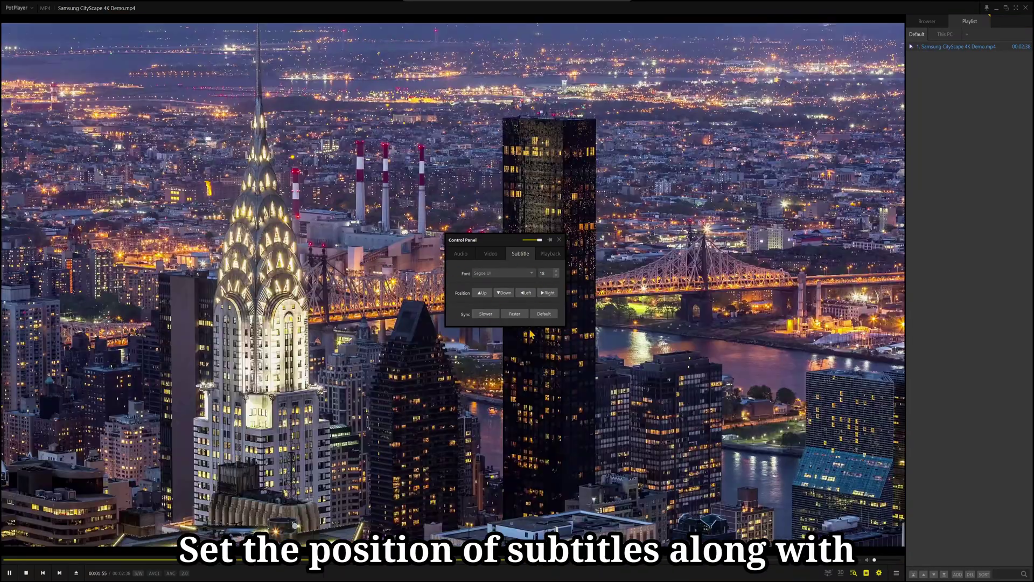
{"action": "left_click", "coordinate": [550, 254]}
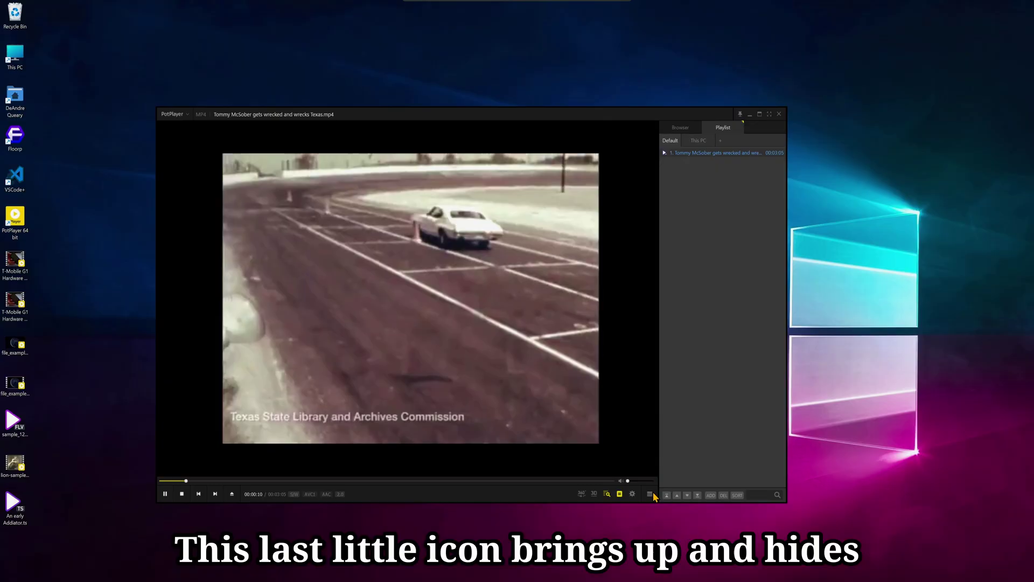
- Hide the playlist side panel and show it again
{"action": "left_click", "coordinate": [650, 495]}
{"action": "left_click", "coordinate": [650, 496]}
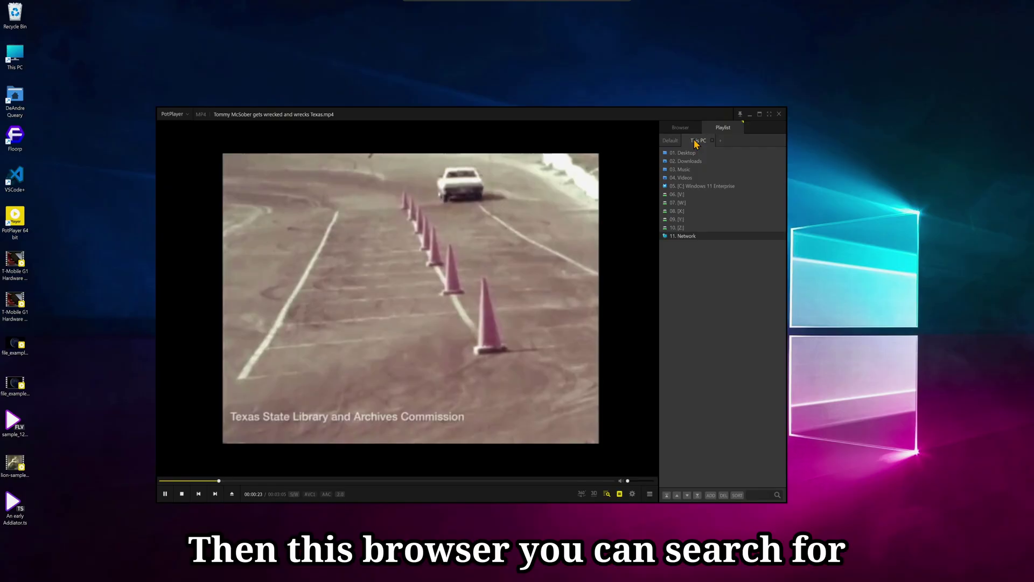
- Jump to a scene from the time-based scene thumbnails and look through the subtitle translation options
{"action": "left_click", "coordinate": [670, 129]}
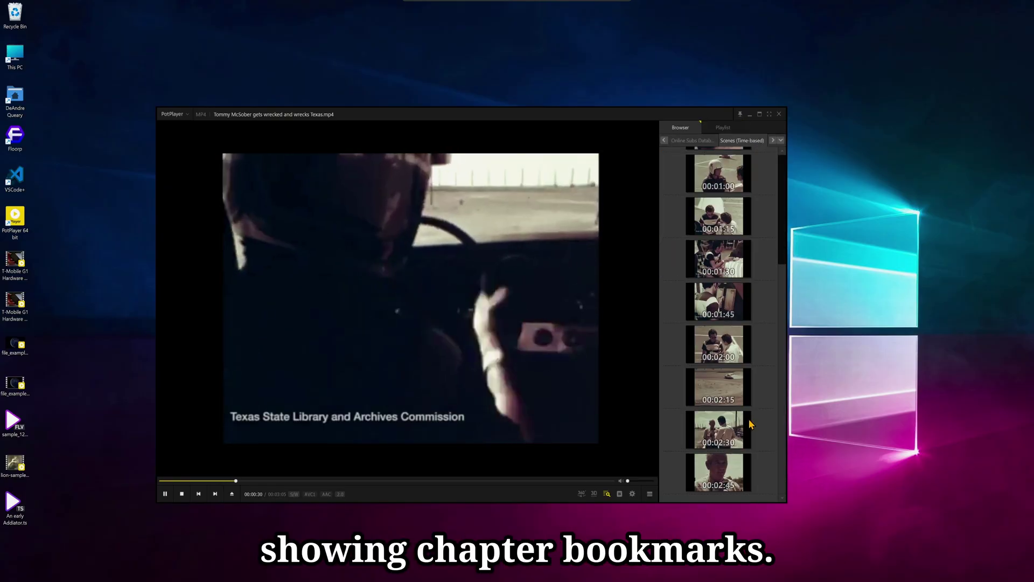
{"action": "left_click", "coordinate": [718, 342]}
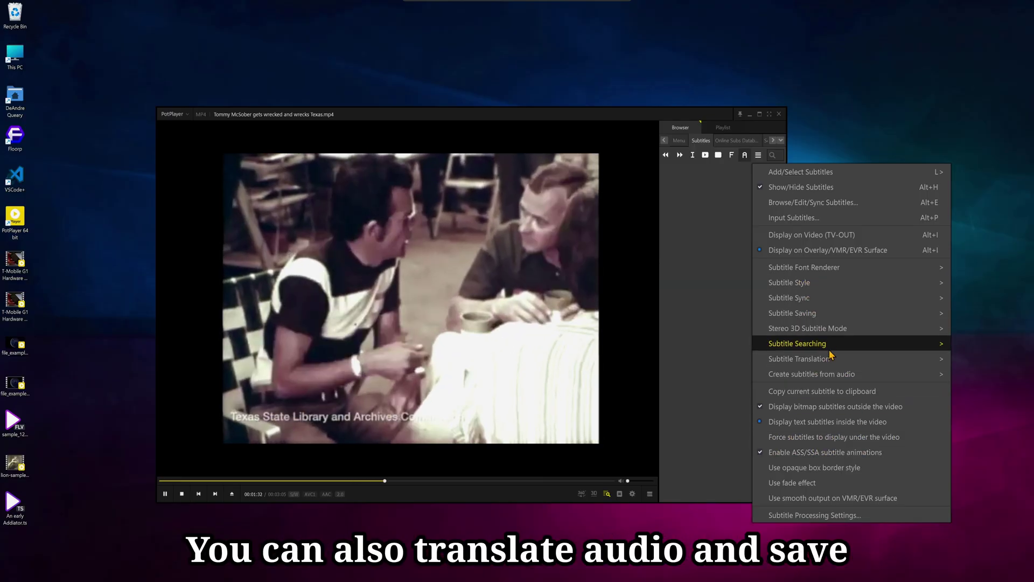
{"action": "mouse_move", "coordinate": [831, 359]}
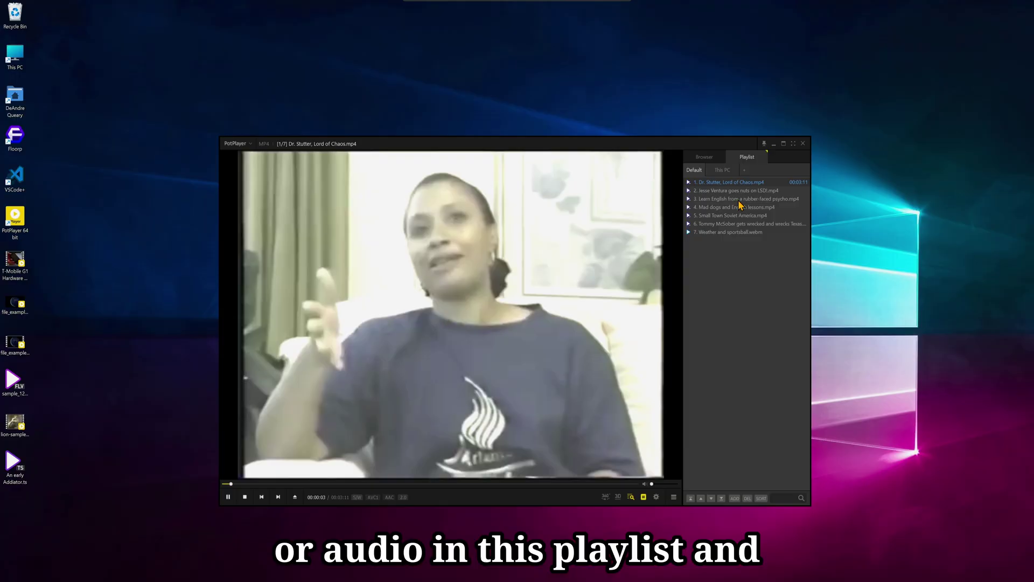
- Save the current playlist to the desktop as YTP.dpl
{"action": "right_click", "coordinate": [748, 299]}
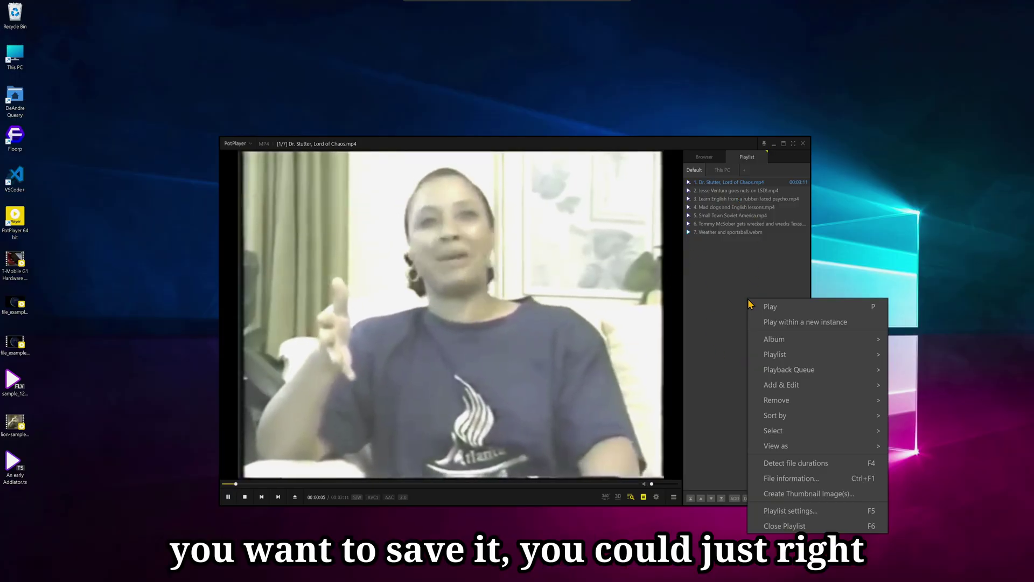
{"action": "mouse_move", "coordinate": [834, 358]}
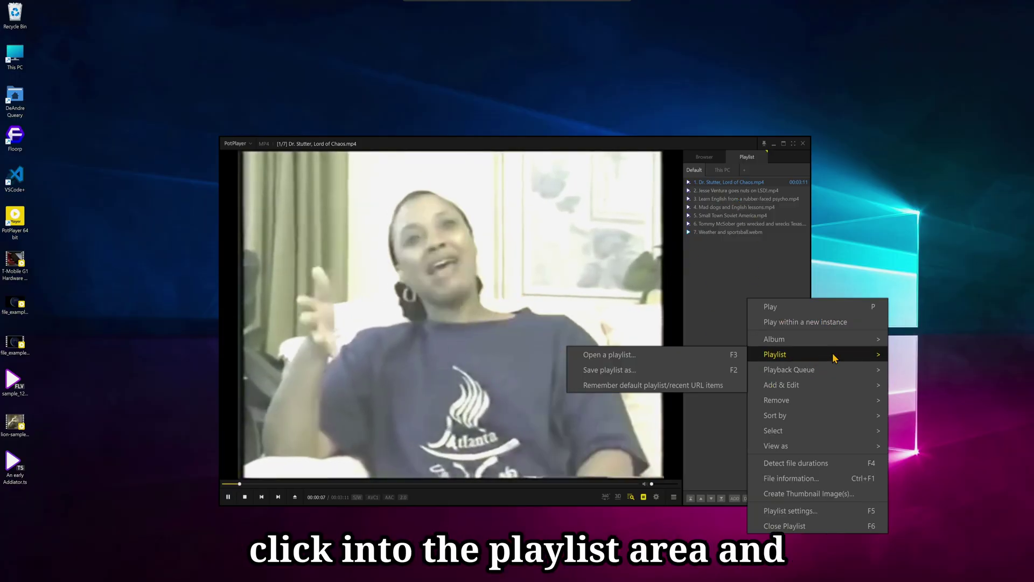
{"action": "left_click", "coordinate": [630, 370]}
{"action": "left_click", "coordinate": [361, 383]}
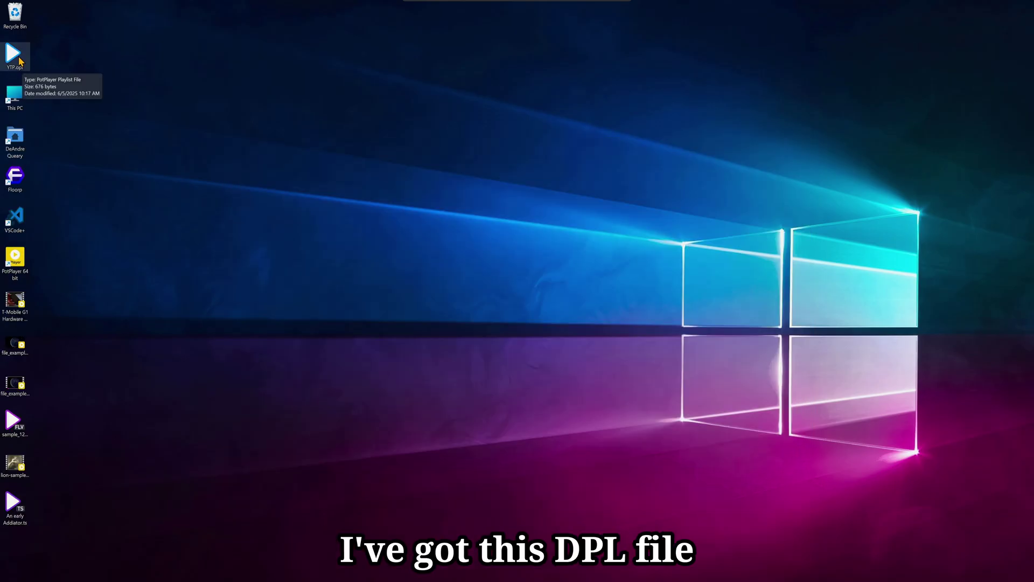
- Open the YTP.dpl playlist from the desktop, then move and enlarge the player window
{"action": "double_click", "coordinate": [20, 60]}
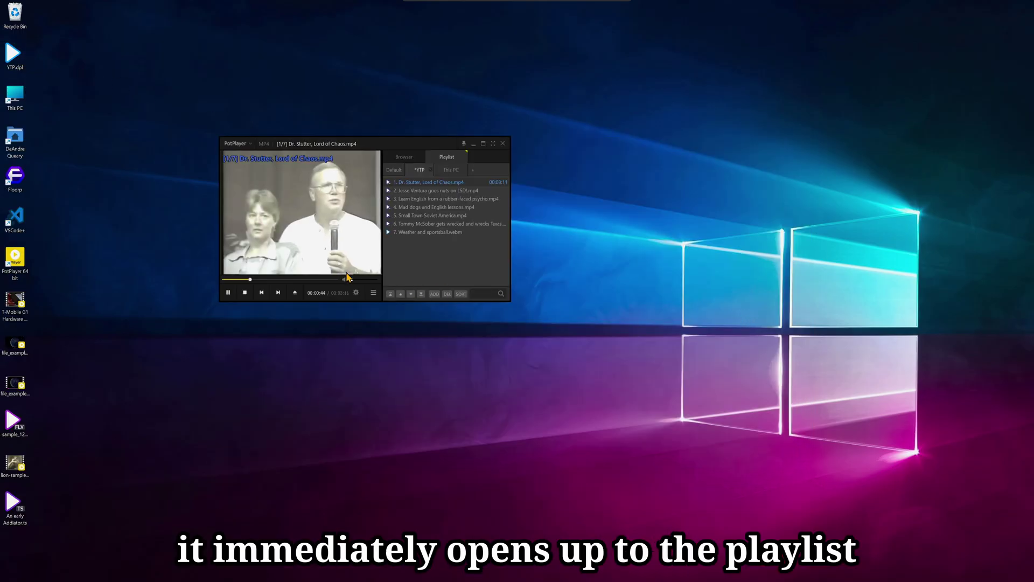
{"action": "left_click_drag", "start_coordinate": [348, 232], "coordinate": [550, 262]}
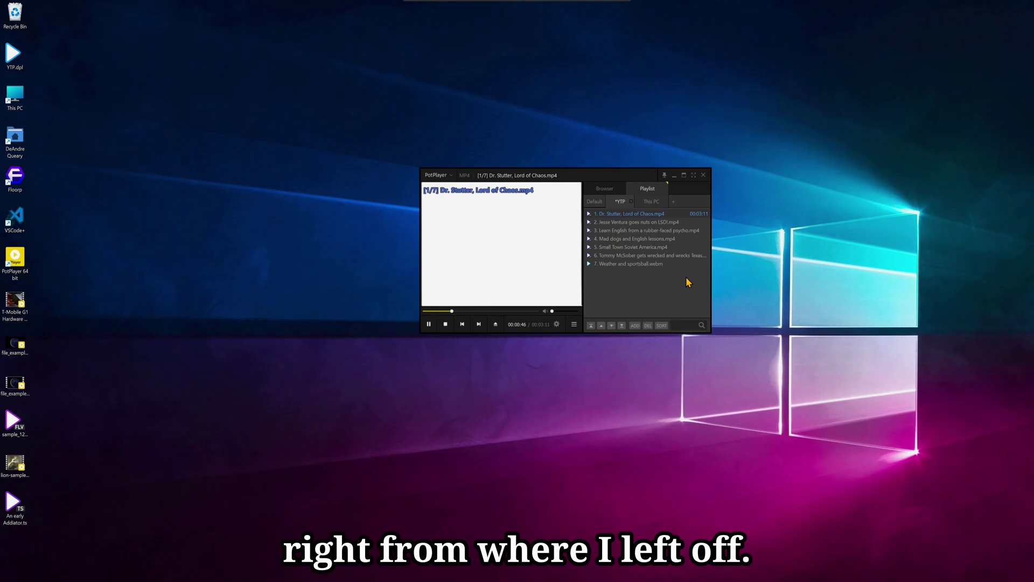
{"action": "left_click_drag", "start_coordinate": [712, 329], "coordinate": [666, 314]}
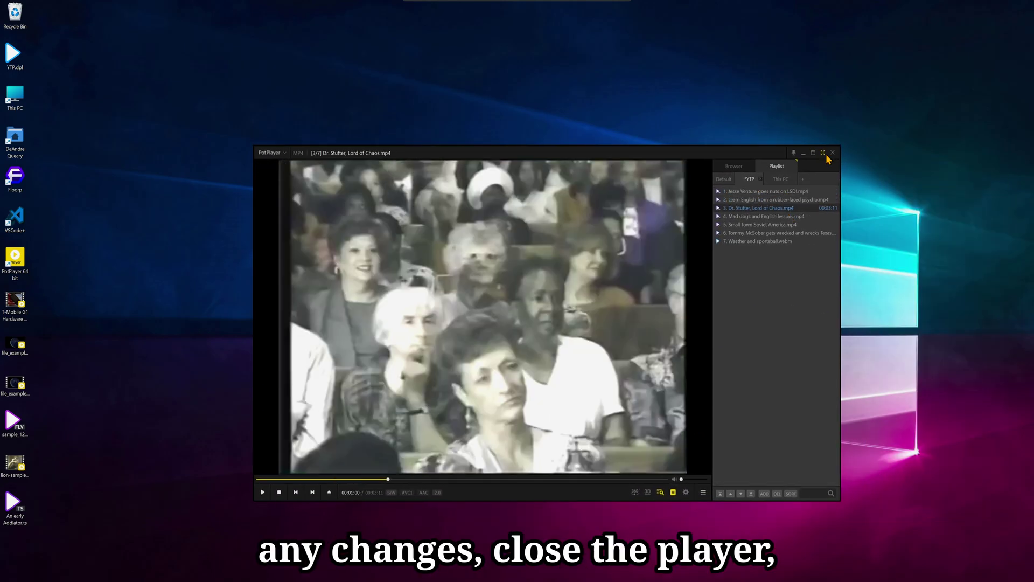
- Close the player and reopen the YTP.dpl playlist from the desktop
{"action": "left_click", "coordinate": [833, 153]}
{"action": "double_click", "coordinate": [8, 57]}
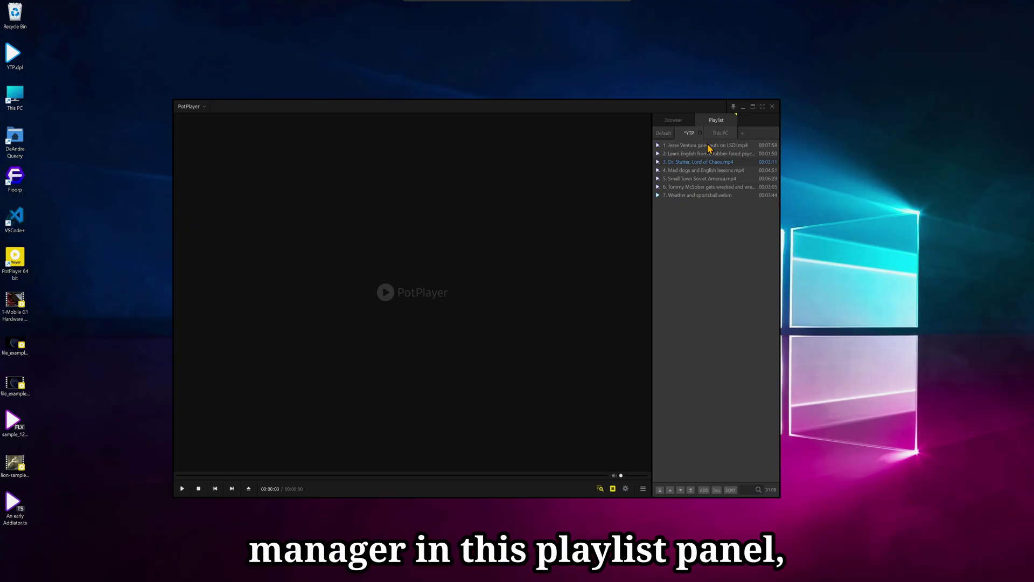
- Display the playlist items as Thumbnails (up to 3 rows) + Details
{"action": "right_click", "coordinate": [693, 233]}
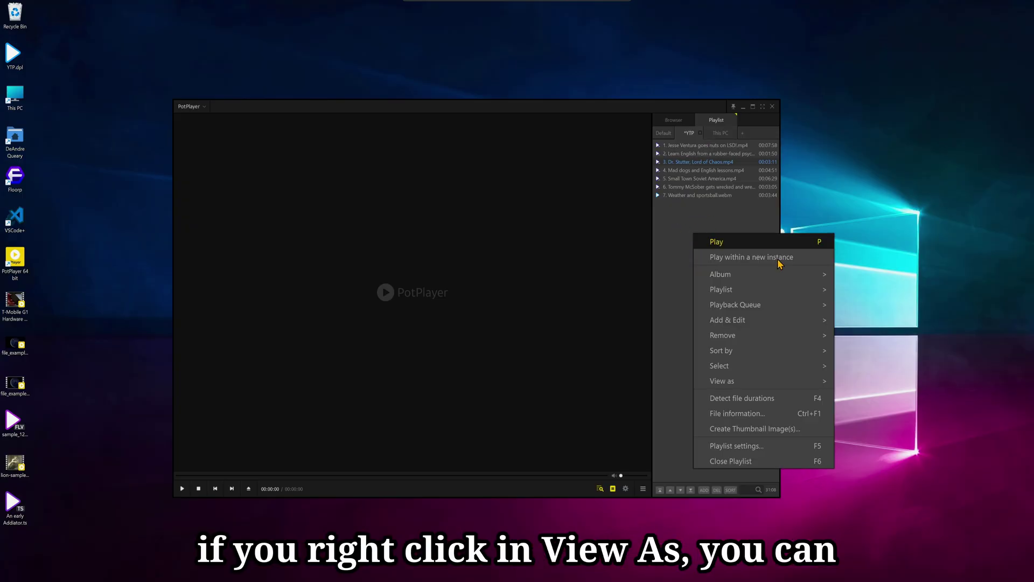
{"action": "mouse_move", "coordinate": [746, 388]}
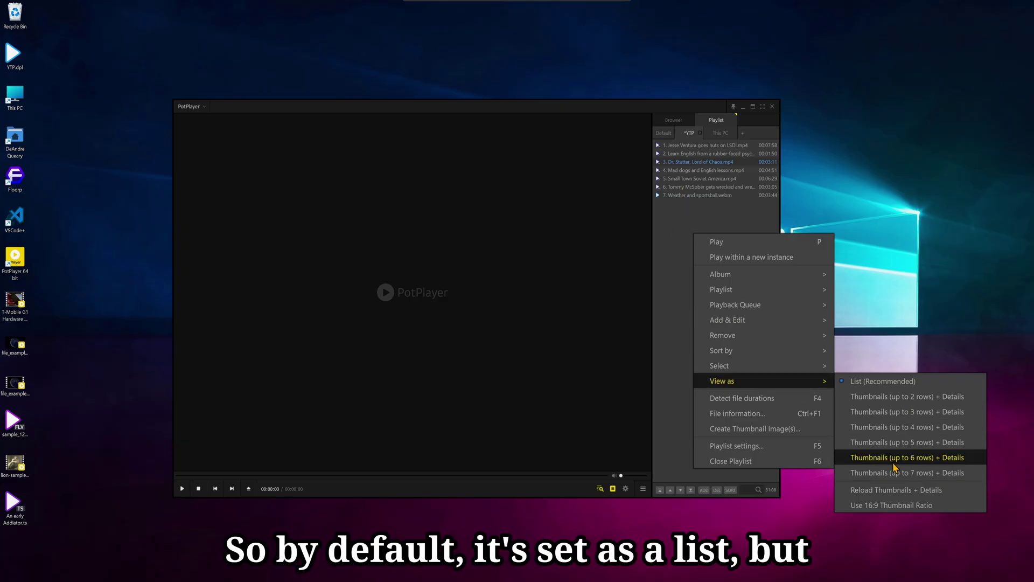
{"action": "left_click", "coordinate": [909, 412]}
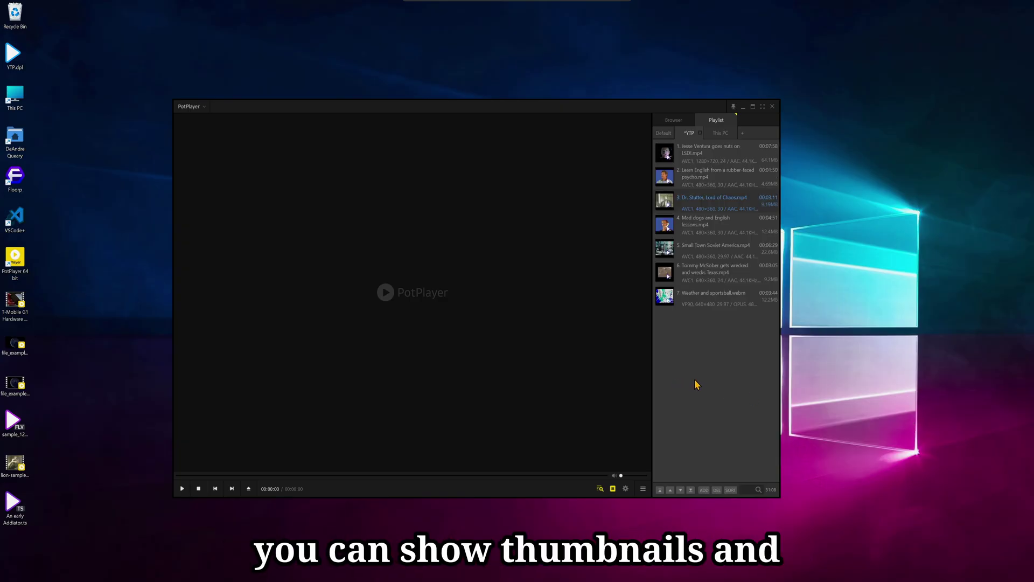
- Change the playlist view to Thumbnails (up to 6 rows) + Details
{"action": "right_click", "coordinate": [695, 384]}
{"action": "mouse_move", "coordinate": [760, 293]}
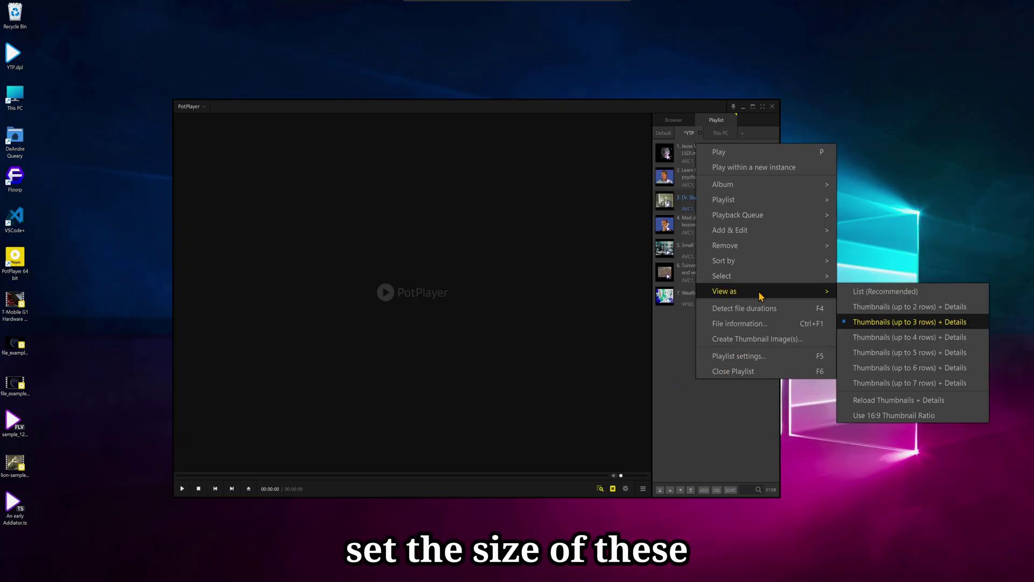
{"action": "left_click", "coordinate": [897, 371]}
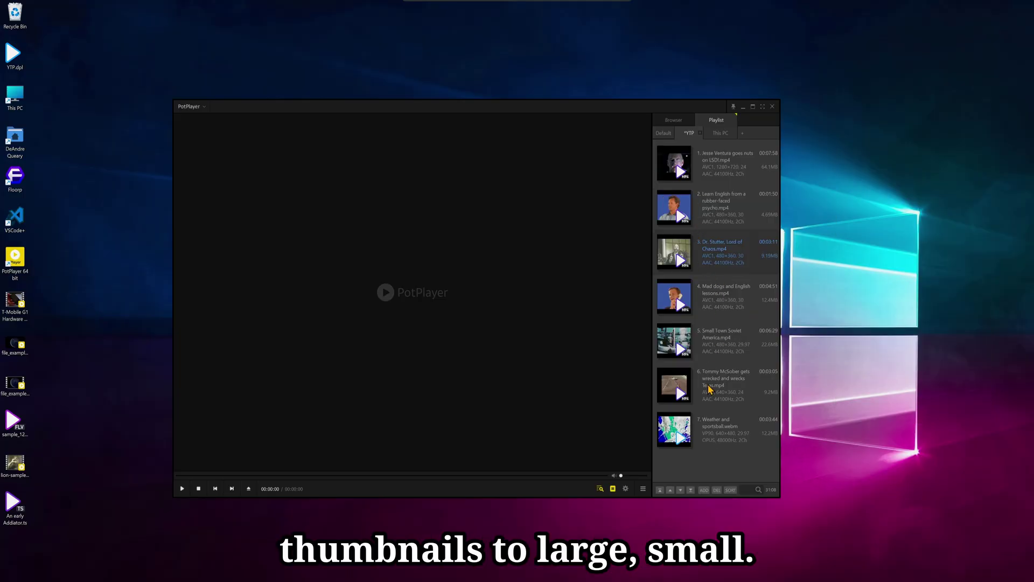
- Turn off Show numbers and Show durations in the playlist settings
{"action": "right_click", "coordinate": [700, 470]}
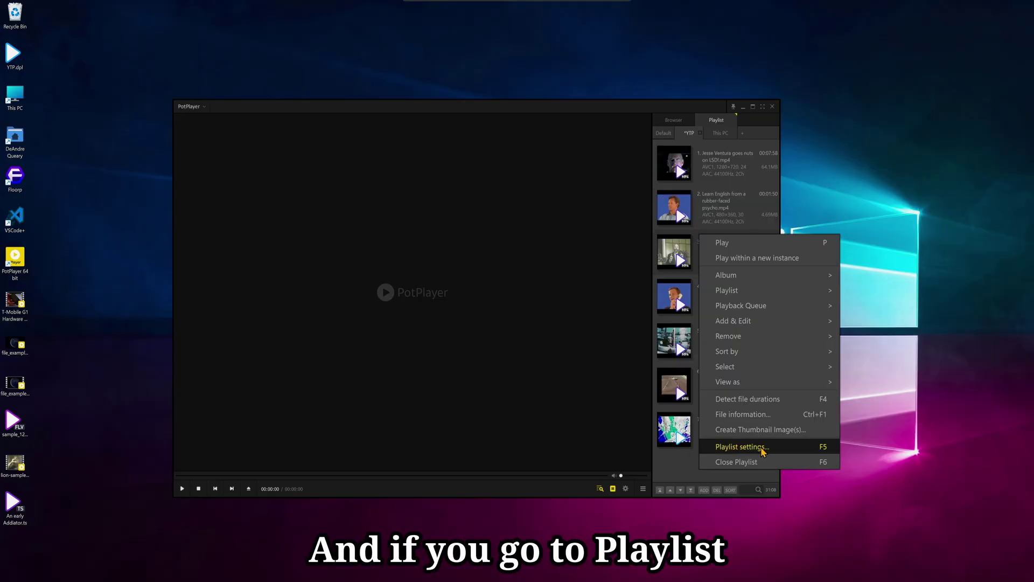
{"action": "left_click", "coordinate": [795, 452]}
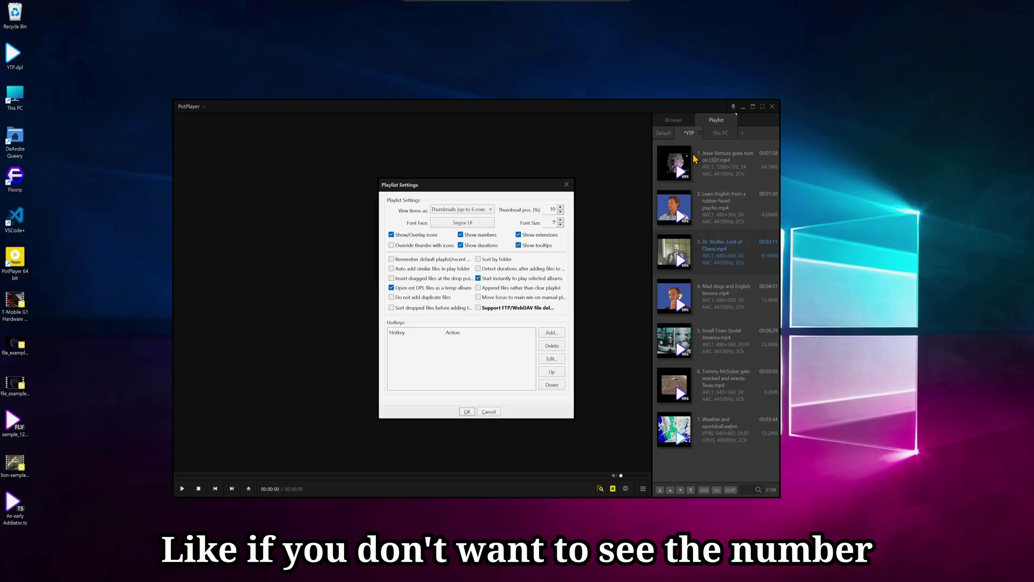
{"action": "left_click", "coordinate": [479, 235]}
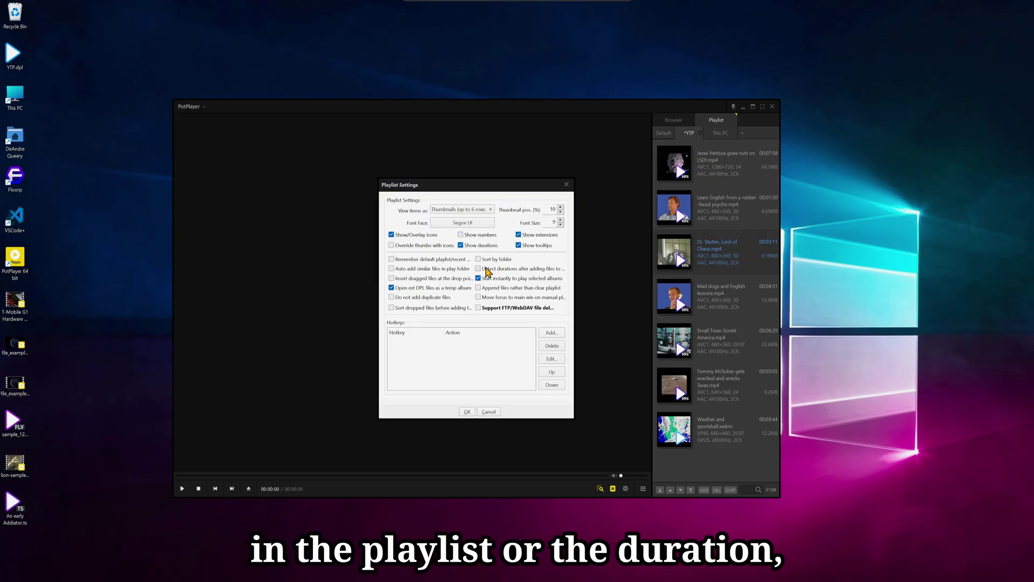
{"action": "left_click", "coordinate": [476, 246]}
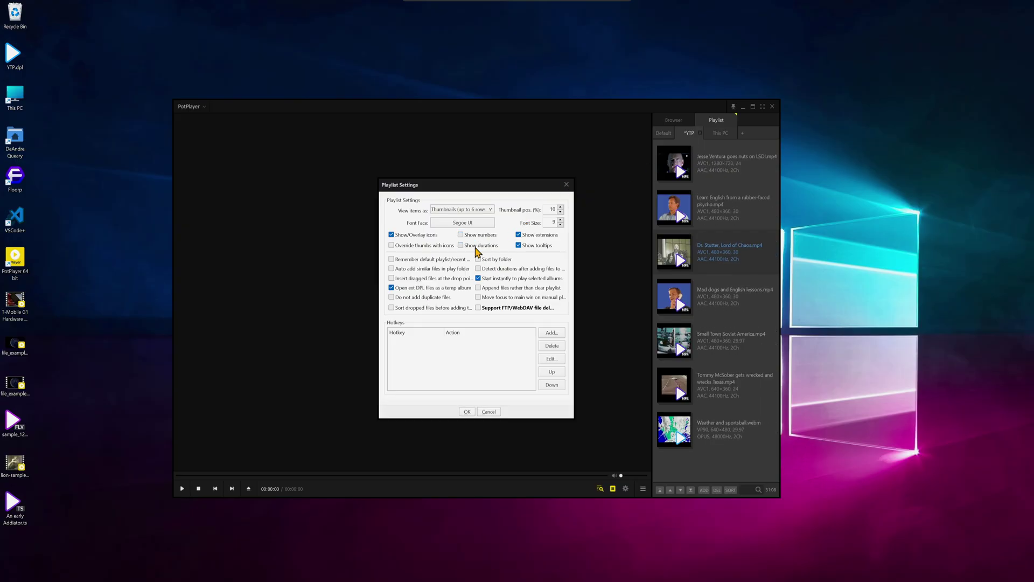
- Turn on Show durations in the playlist settings, and toggle Show extensions off and back on
{"action": "left_click", "coordinate": [476, 249]}
{"action": "left_click", "coordinate": [540, 237]}
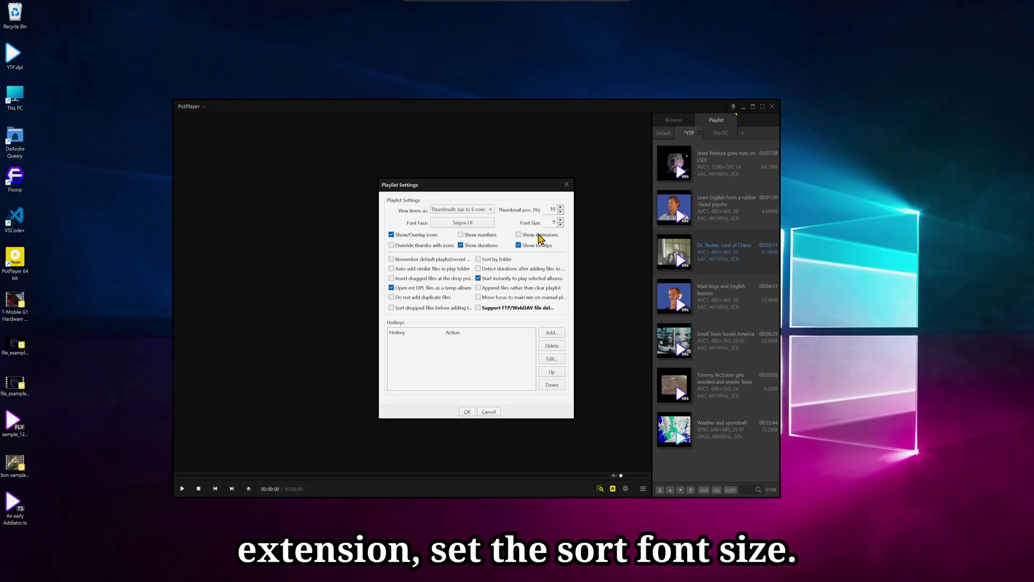
{"action": "left_click", "coordinate": [540, 237]}
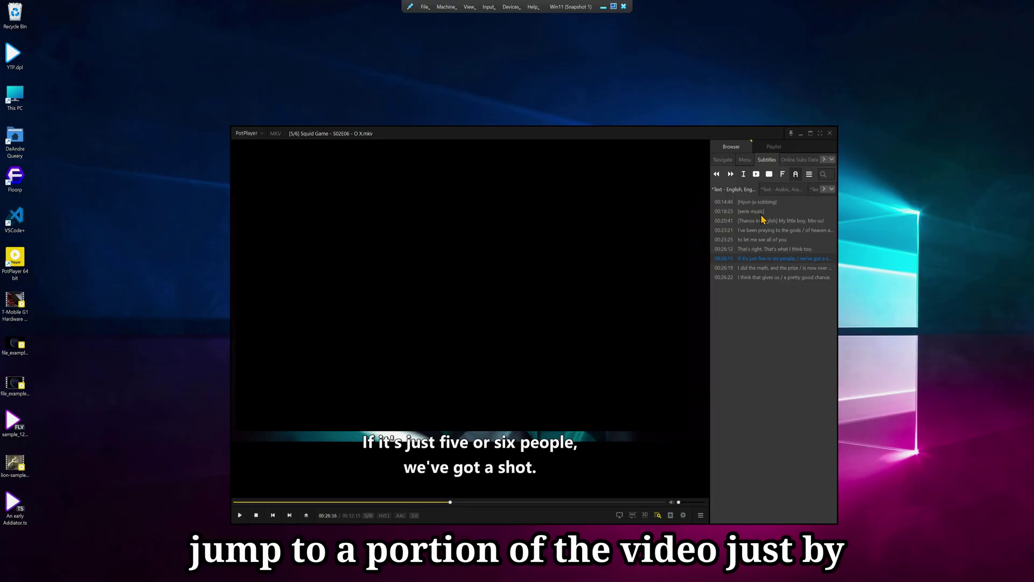
- Look over the subtitle options and the list of subtitle tracks built into the Squid Game video
{"action": "left_click", "coordinate": [810, 174]}
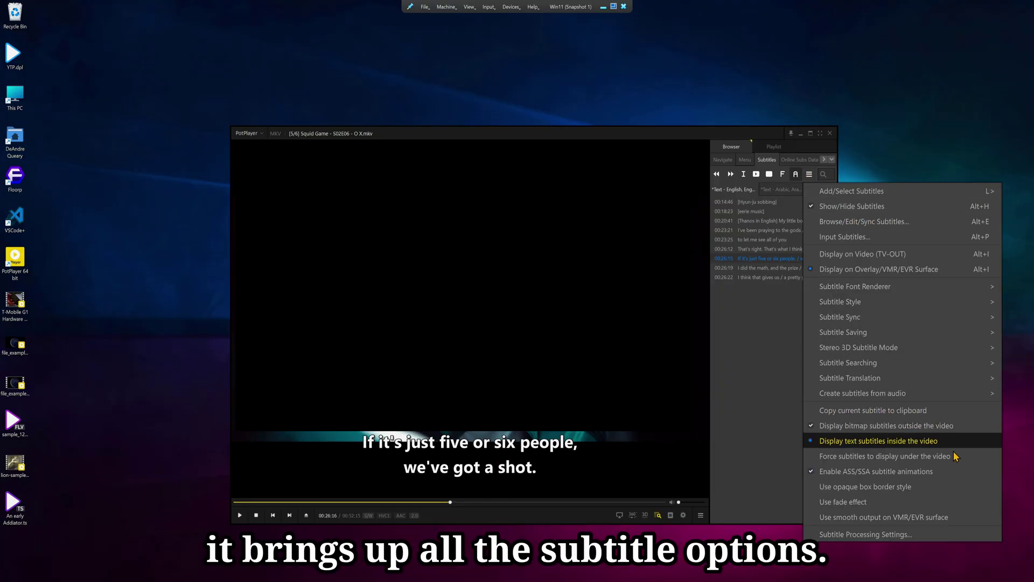
{"action": "left_click", "coordinate": [750, 189]}
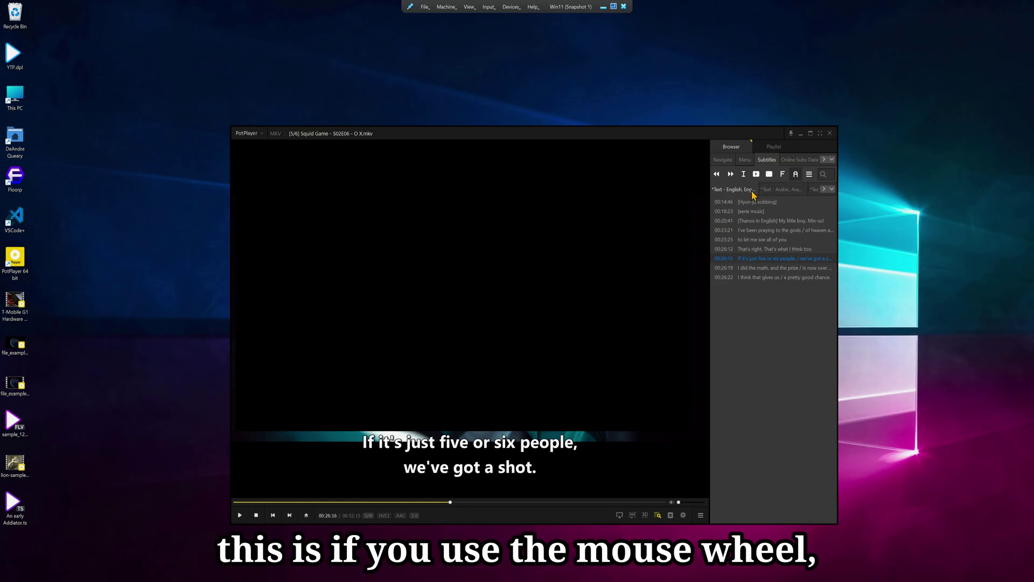
{"action": "scroll", "coordinate": [759, 194], "scroll_direction": "down", "scroll_amount": 1}
{"action": "scroll", "coordinate": [759, 194], "scroll_direction": "up", "scroll_amount": 1}
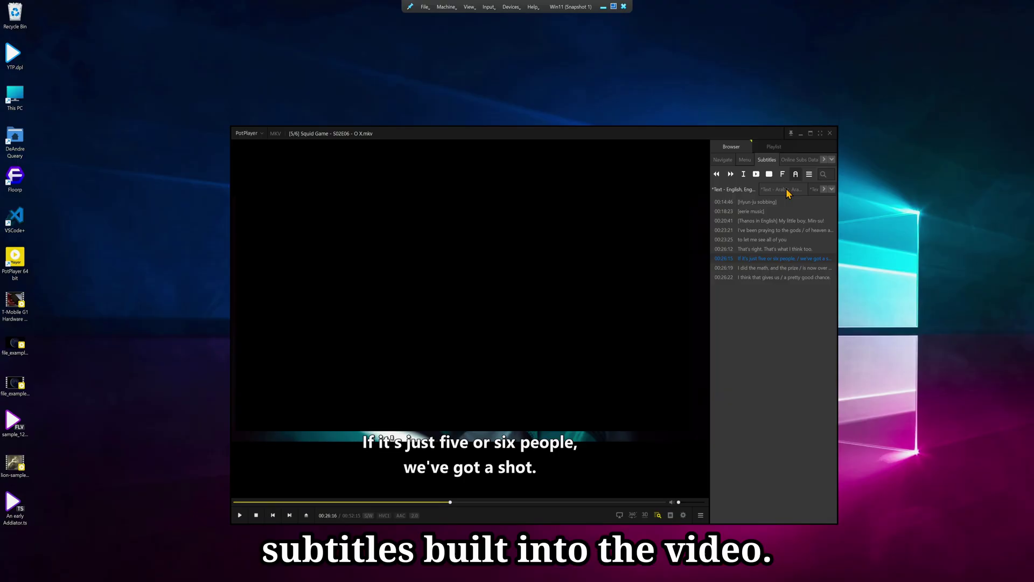
- Switch the video's subtitles to the built-in Arabic track
{"action": "left_click", "coordinate": [809, 174]}
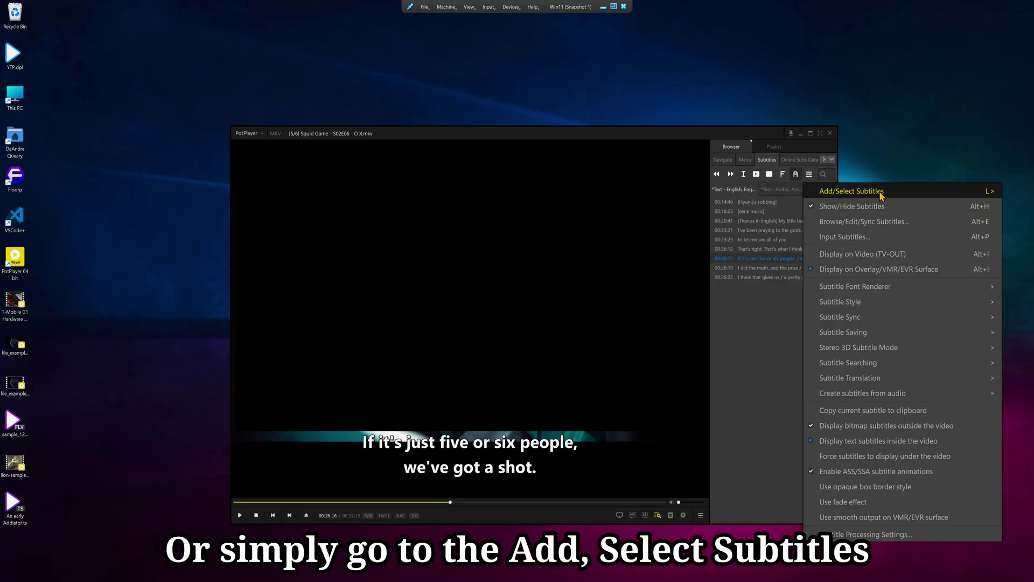
{"action": "mouse_move", "coordinate": [882, 197]}
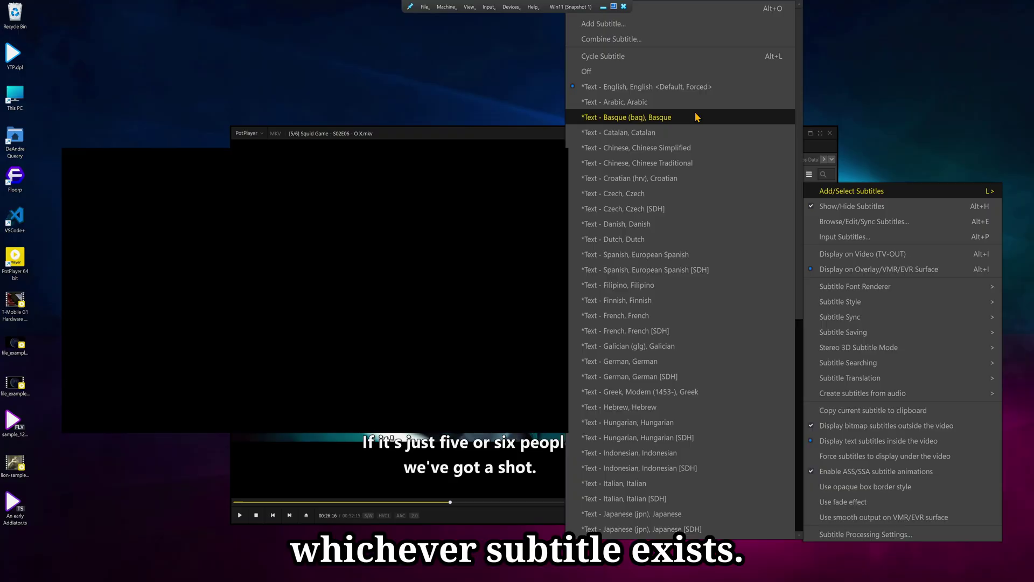
{"action": "left_click", "coordinate": [691, 102]}
- Examine the options for creating subtitles from audio, including the Whisper AI language choices
{"action": "left_click", "coordinate": [809, 174]}
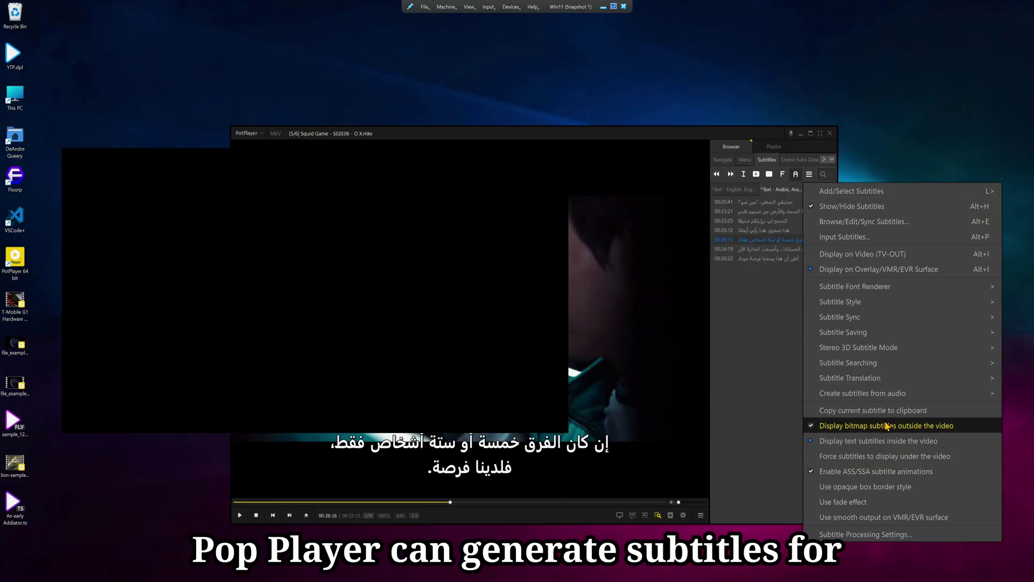
{"action": "mouse_move", "coordinate": [884, 395]}
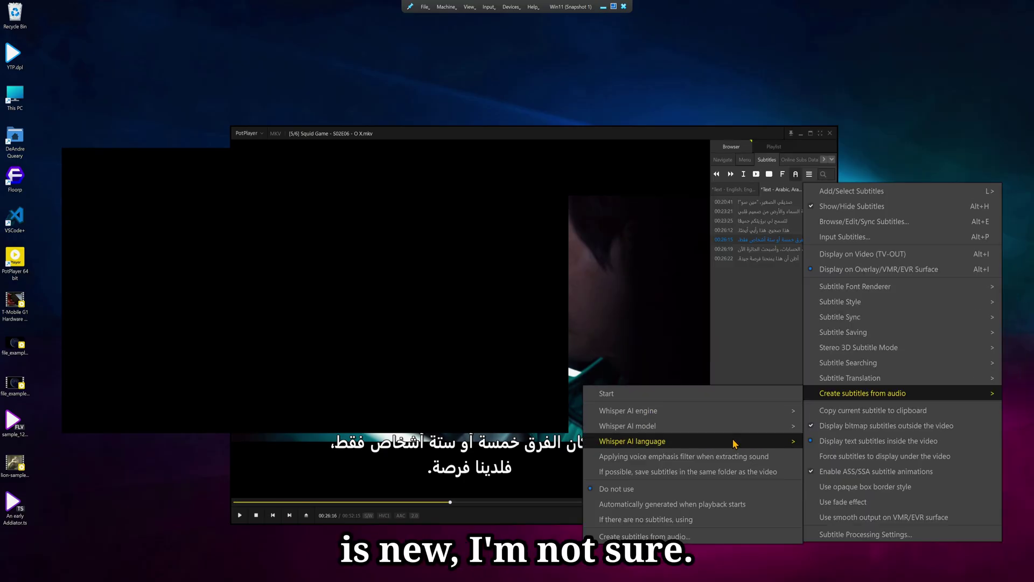
{"action": "mouse_move", "coordinate": [734, 440]}
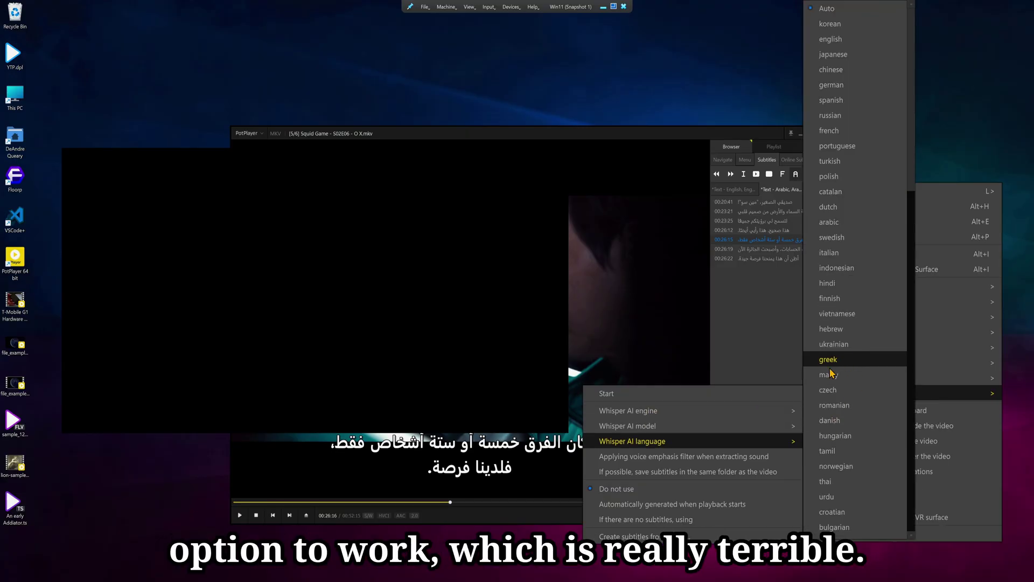
{"action": "mouse_move", "coordinate": [850, 378]}
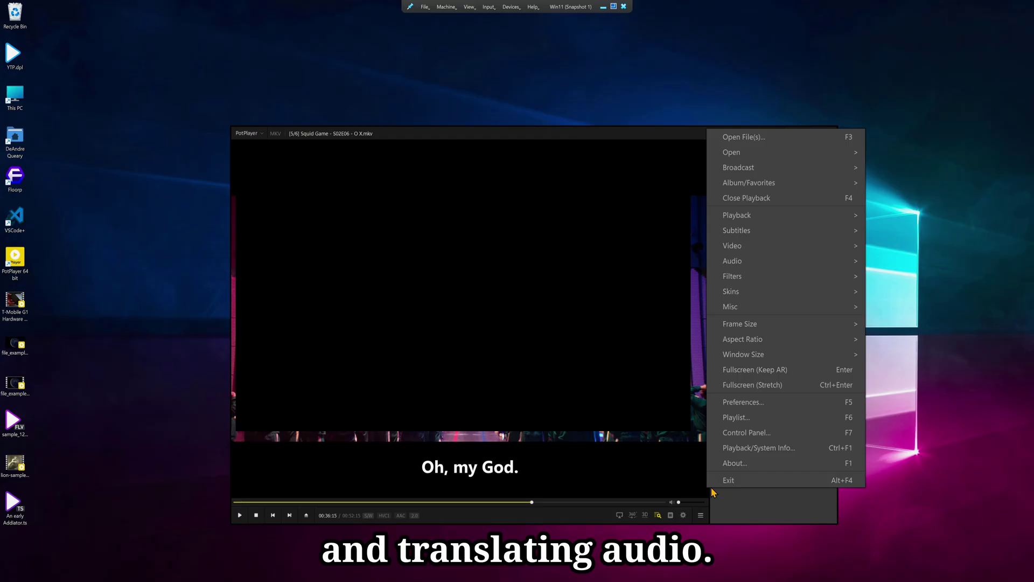
- Examine the player's Audio options
{"action": "mouse_move", "coordinate": [838, 261]}
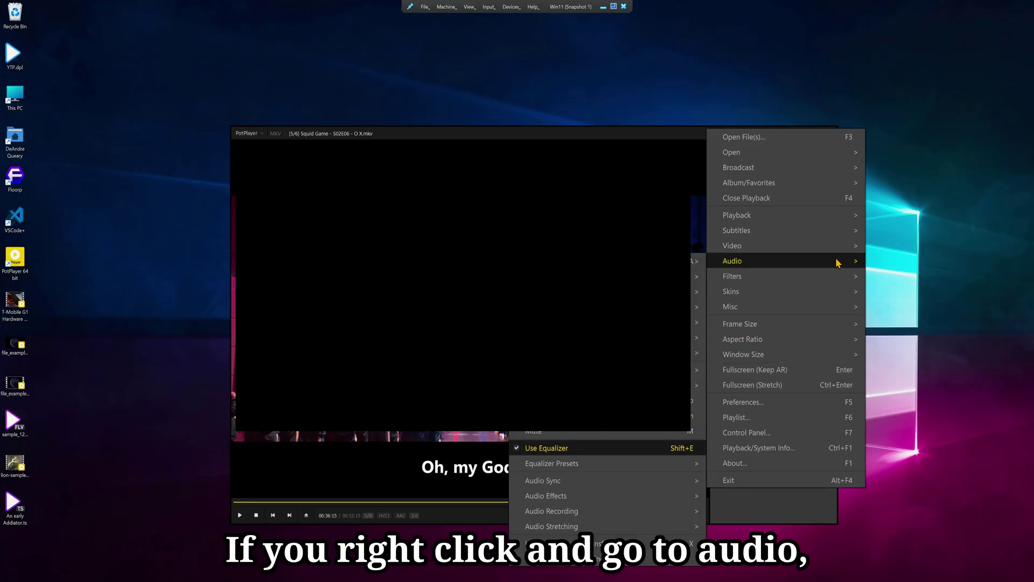
{"action": "mouse_move", "coordinate": [698, 261]}
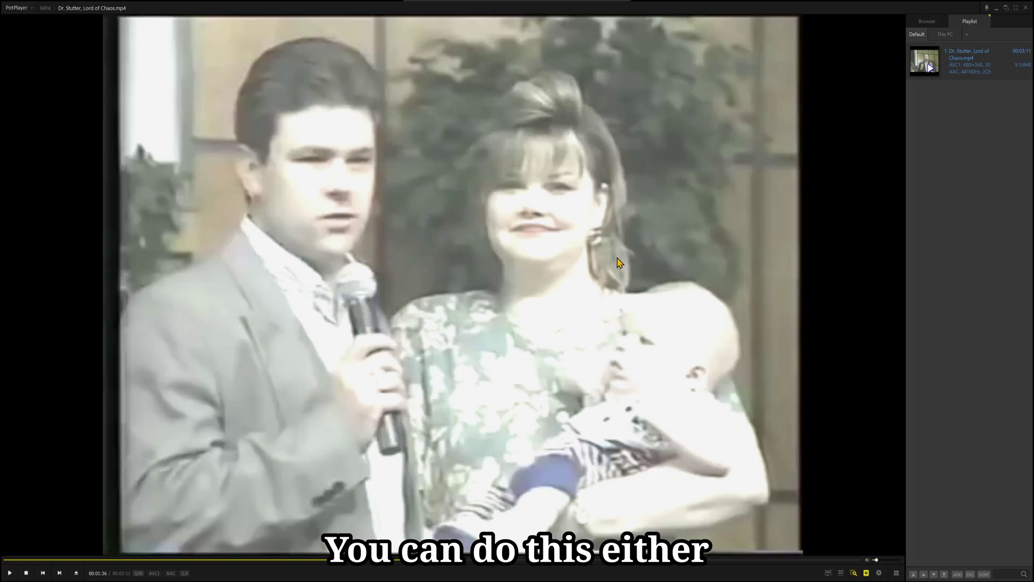
- Bookmark the current position in Dr. Stutter, Lord of Chaos.mp4 and show the bookmark in the browser pane
{"action": "key", "text": "h"}
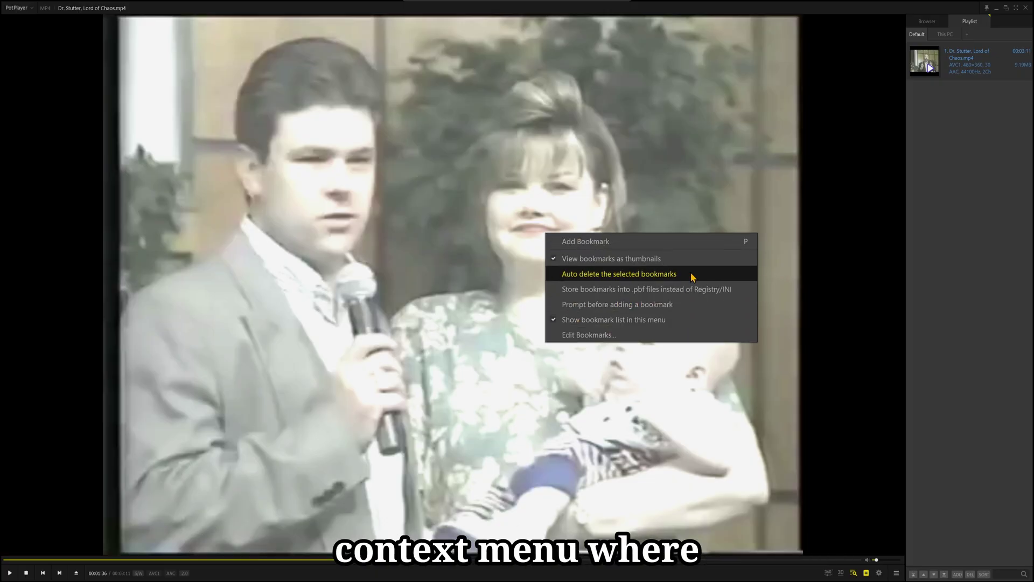
{"action": "left_click", "coordinate": [591, 244]}
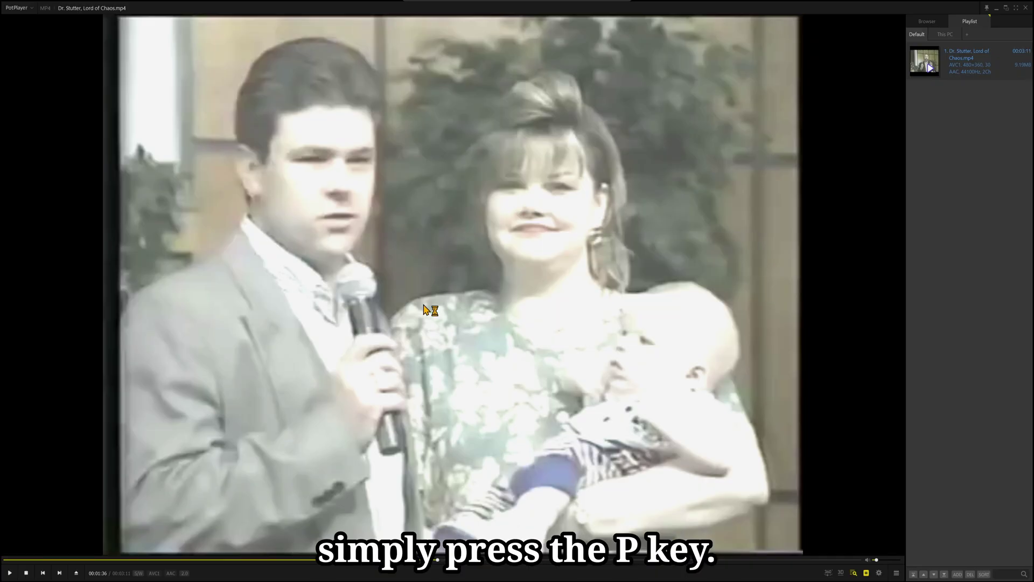
{"action": "left_click", "coordinate": [929, 21]}
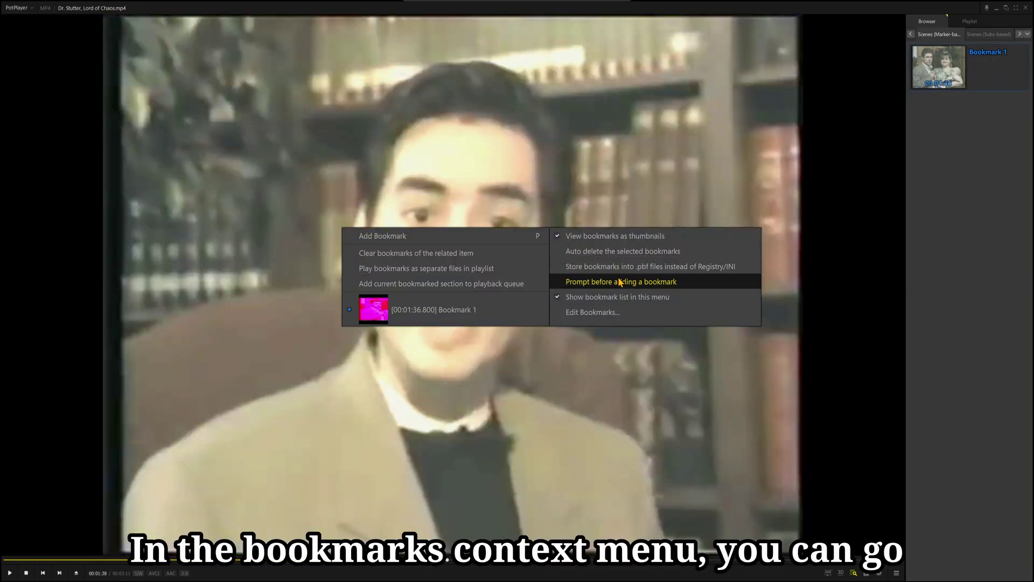
- Open the bookmark editor for the current video
{"action": "left_click", "coordinate": [651, 315]}
{"action": "left_click", "coordinate": [472, 243]}
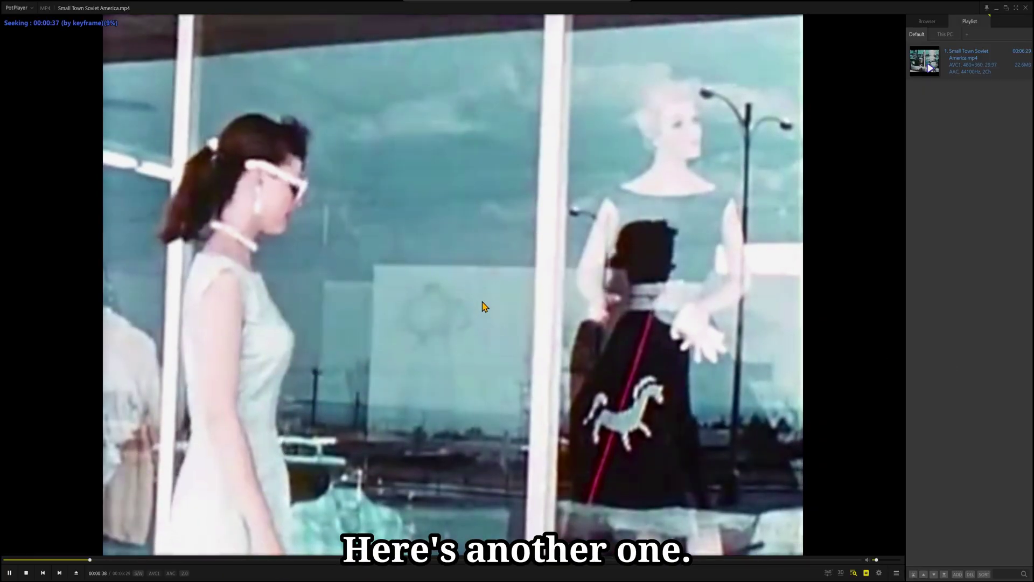
- Pause Small Town Soviet America.mp4 and review the thumbnail preview and bookmark marker settings in the playback preferences
{"action": "key", "text": "space"}
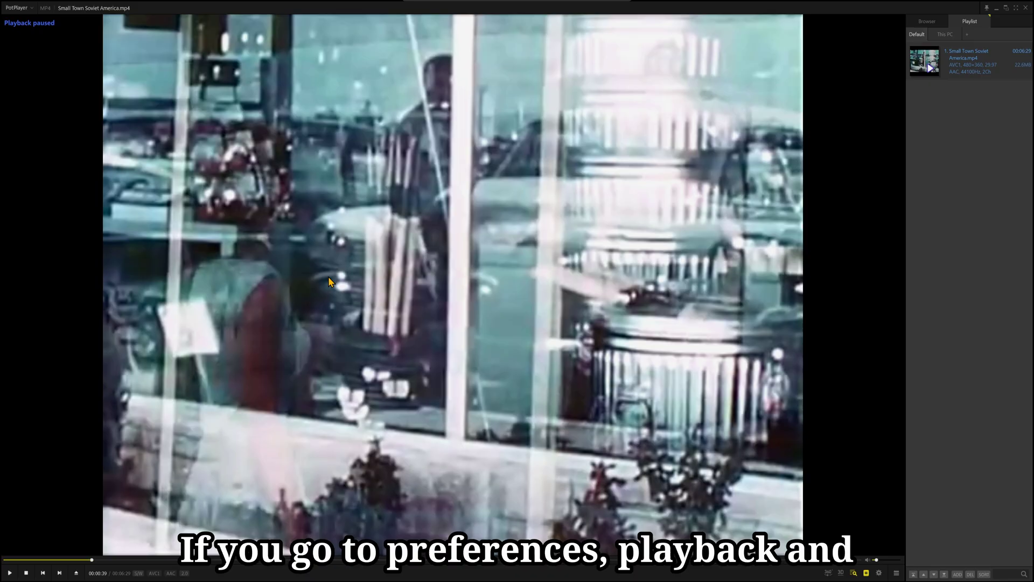
{"action": "right_click", "coordinate": [328, 277]}
{"action": "left_click", "coordinate": [390, 277]}
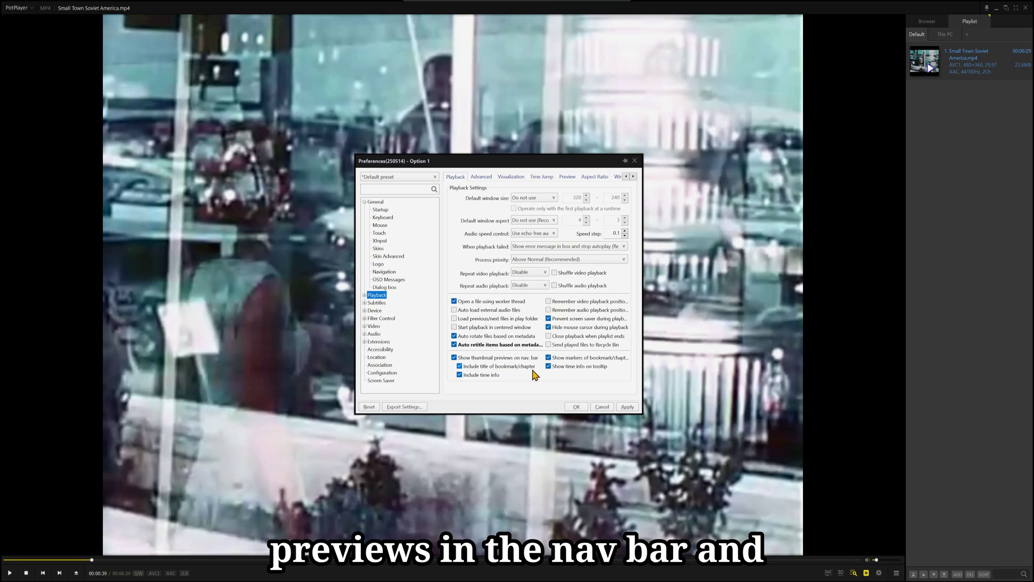
{"action": "left_click", "coordinate": [575, 407]}
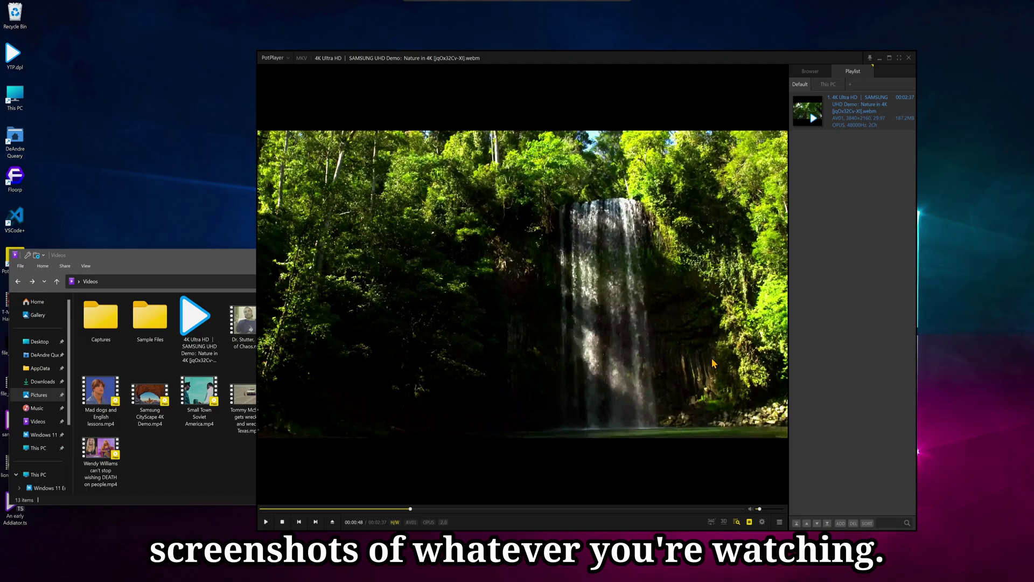
- Save the waterfall video's current source frame as an image and open the captured file from the Videos folder
{"action": "key", "text": "k"}
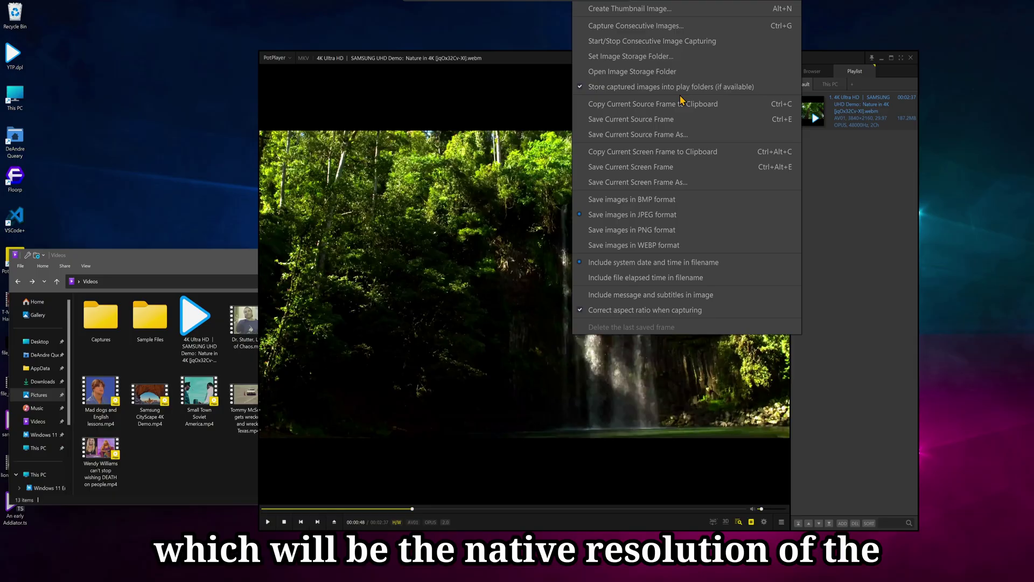
{"action": "left_click", "coordinate": [479, 144]}
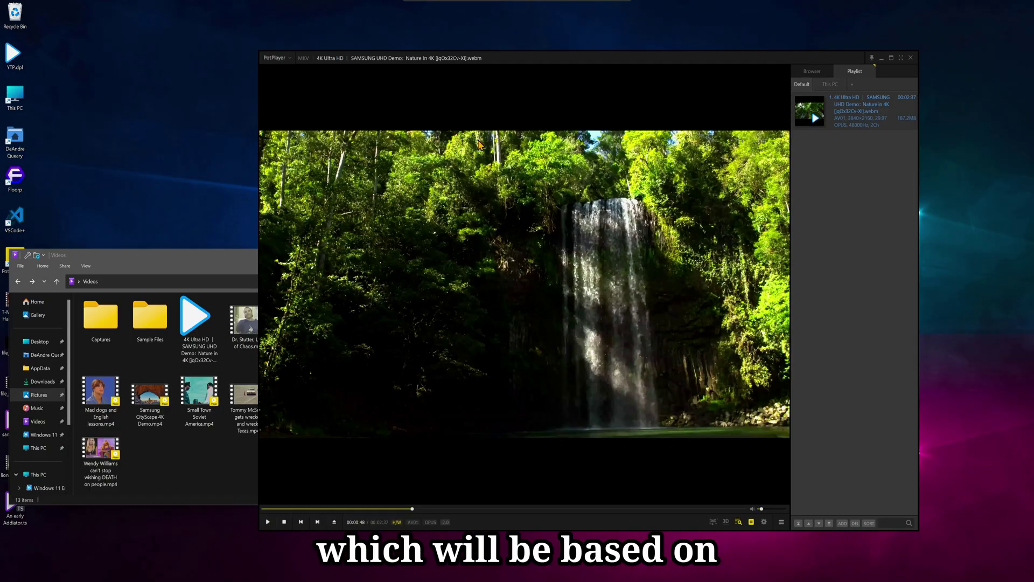
{"action": "right_click", "coordinate": [566, 272]}
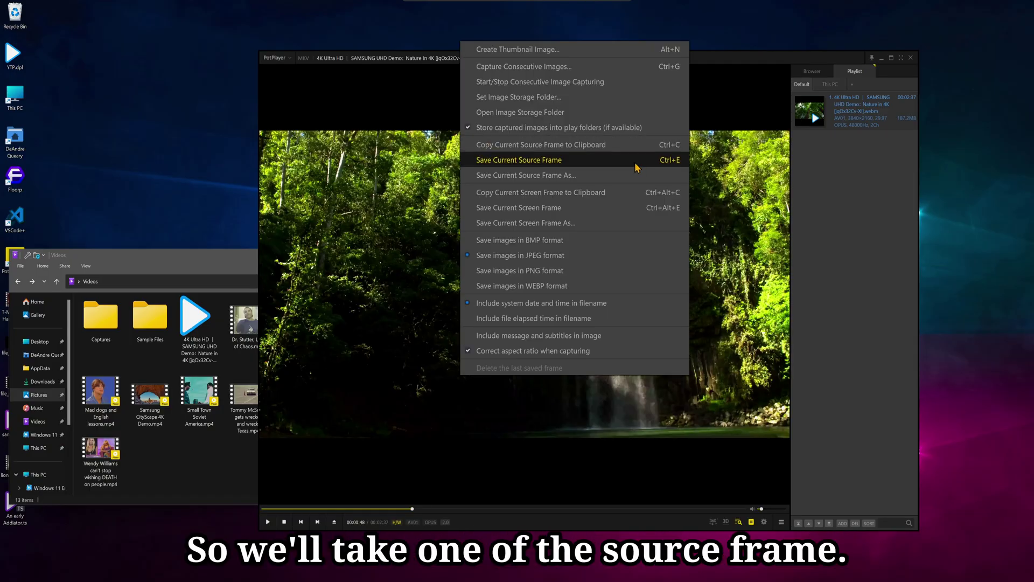
{"action": "left_click", "coordinate": [597, 163]}
{"action": "left_click", "coordinate": [242, 356]}
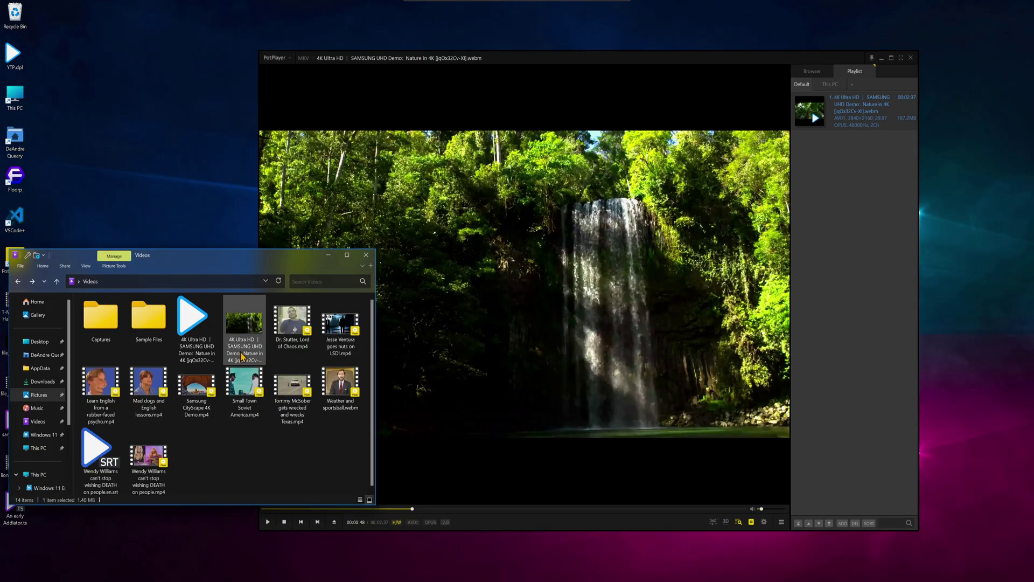
{"action": "double_click", "coordinate": [242, 355]}
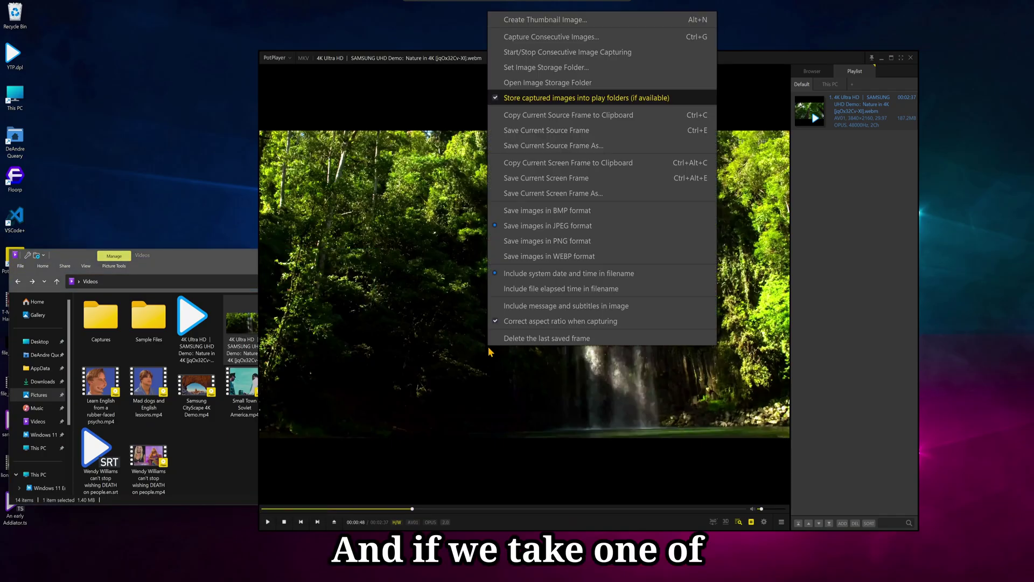
- Save the current screen frame, view the captured image at full and reduced window size, and close the viewer
{"action": "left_click", "coordinate": [605, 187]}
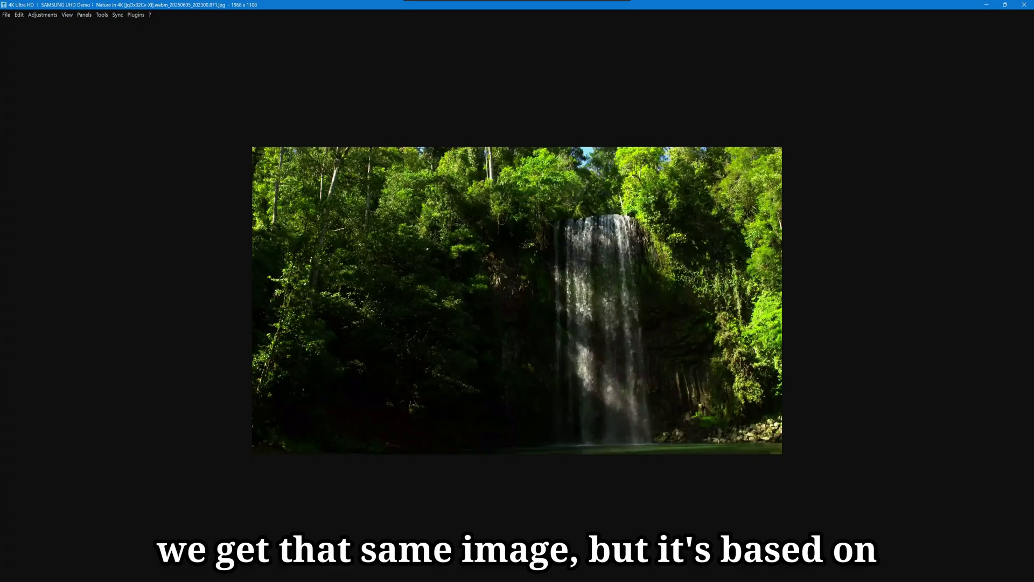
{"action": "double_click", "coordinate": [673, 5]}
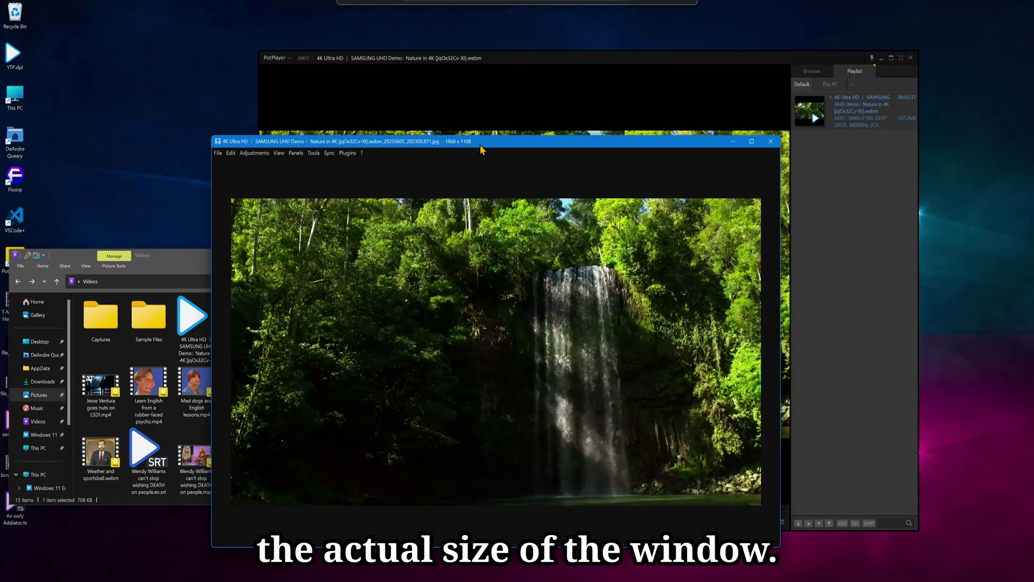
{"action": "left_click", "coordinate": [770, 141]}
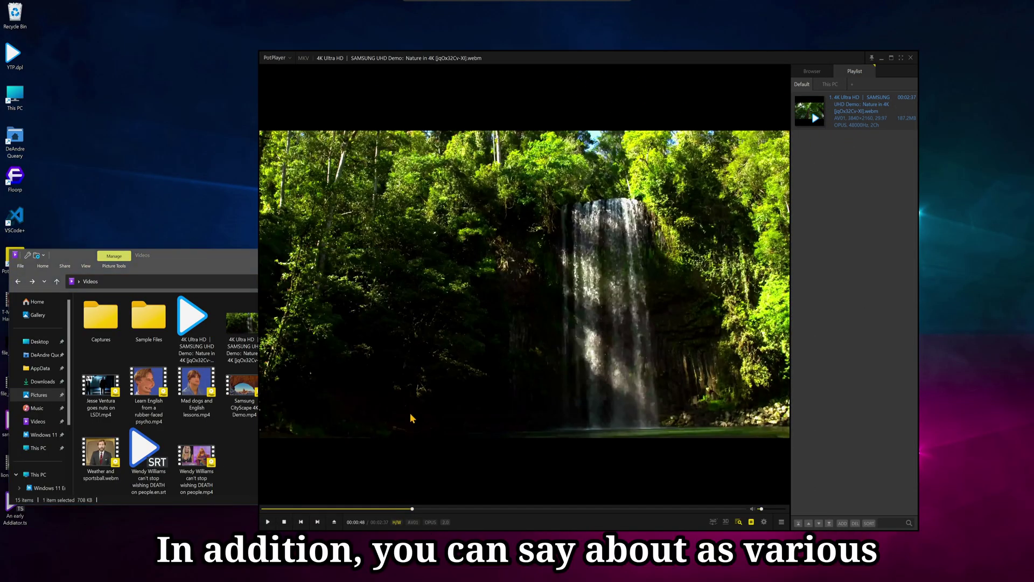
- Set up a consecutive image capture with the filename prefix ultra, JPEG format and 20 images
{"action": "right_click", "coordinate": [411, 418]}
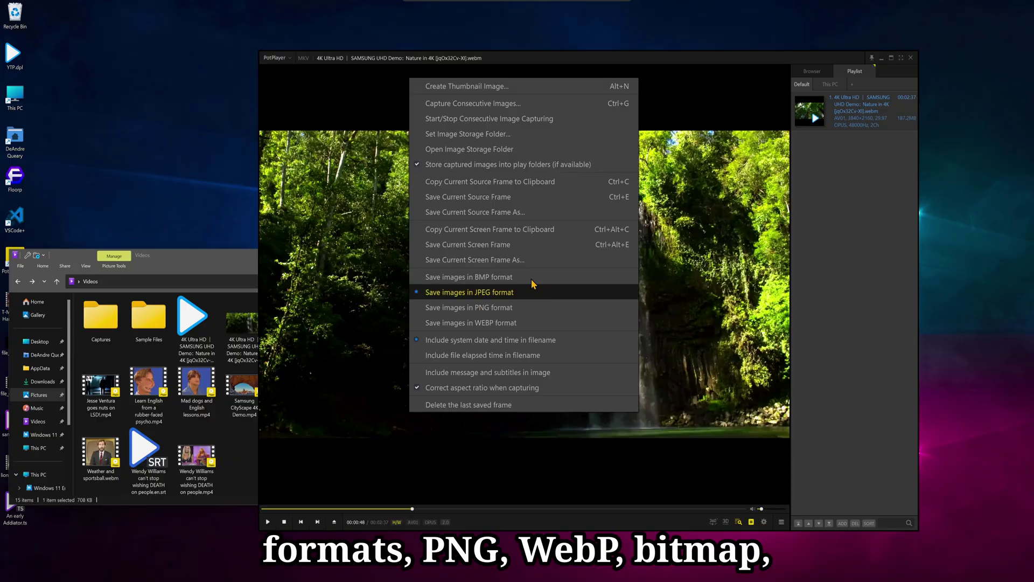
{"action": "left_click", "coordinate": [472, 102]}
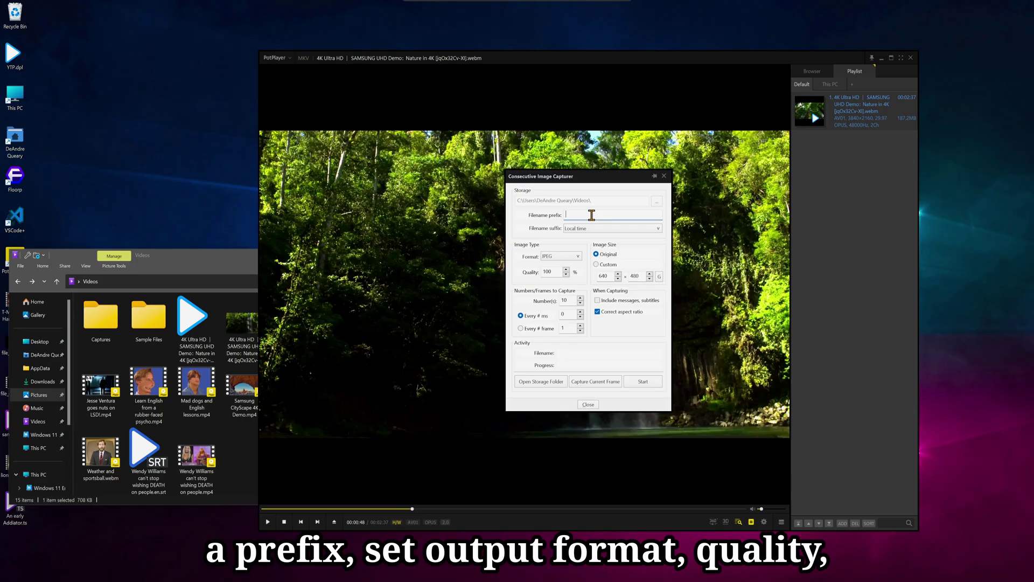
{"action": "type", "text": "ultra"}
{"action": "left_click", "coordinate": [560, 256]}
{"action": "left_click", "coordinate": [555, 265]}
{"action": "double_click", "coordinate": [565, 300]}
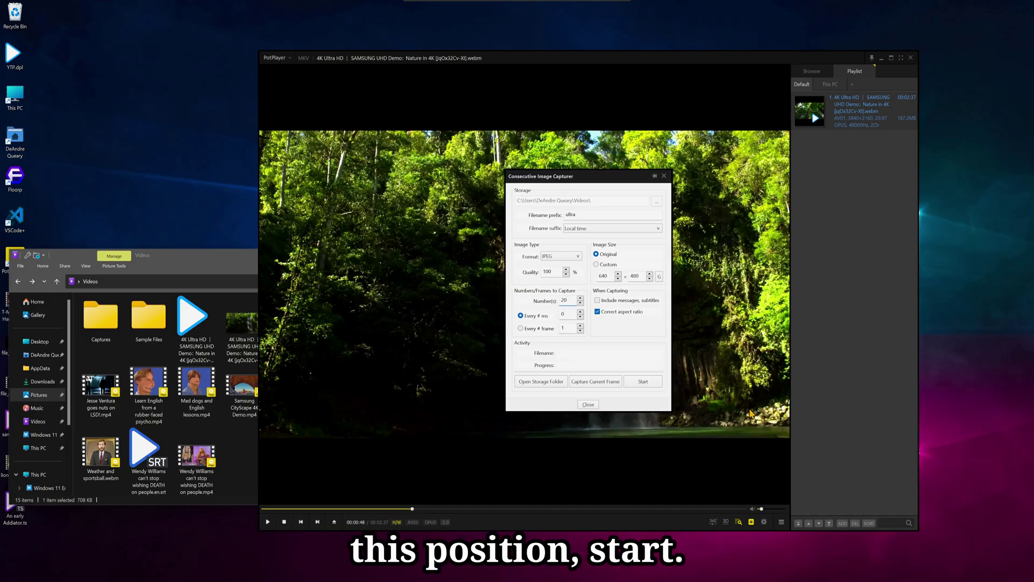
{"action": "type", "text": "20"}
- Run the consecutive capture during playback, pause the video, and look through the captured images in the Videos folder
{"action": "left_click", "coordinate": [656, 383]}
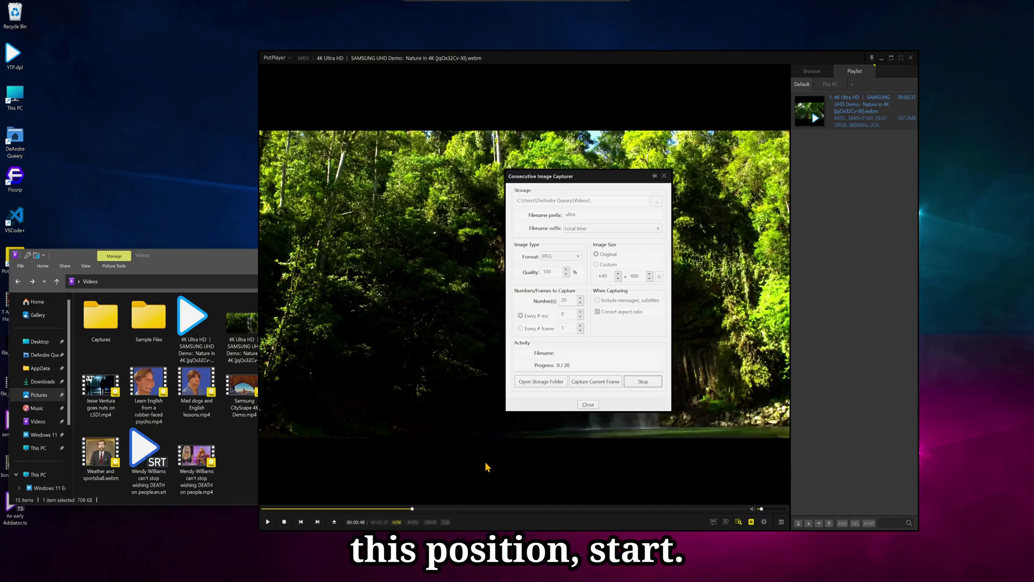
{"action": "left_click", "coordinate": [265, 528]}
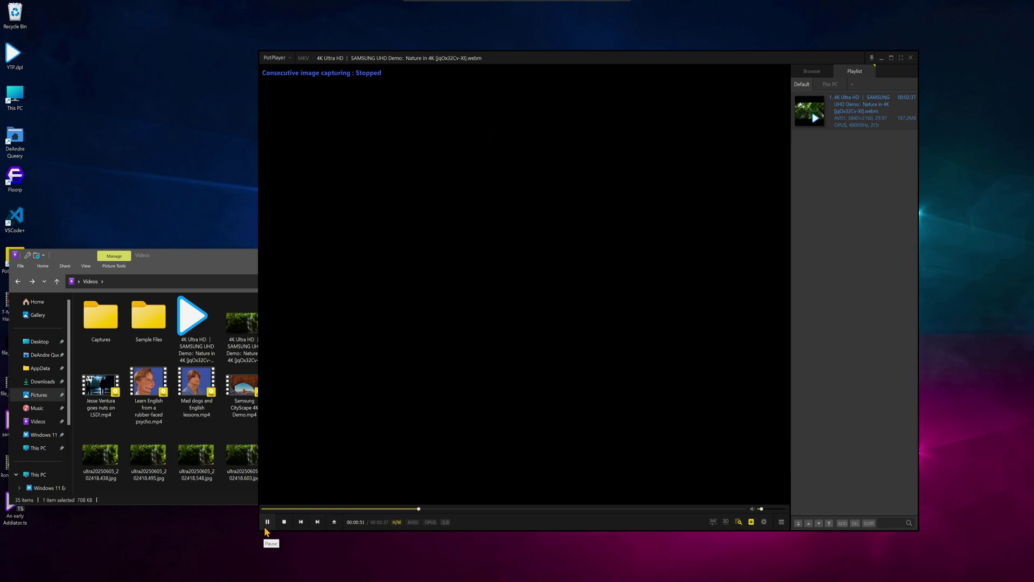
{"action": "left_click", "coordinate": [265, 528]}
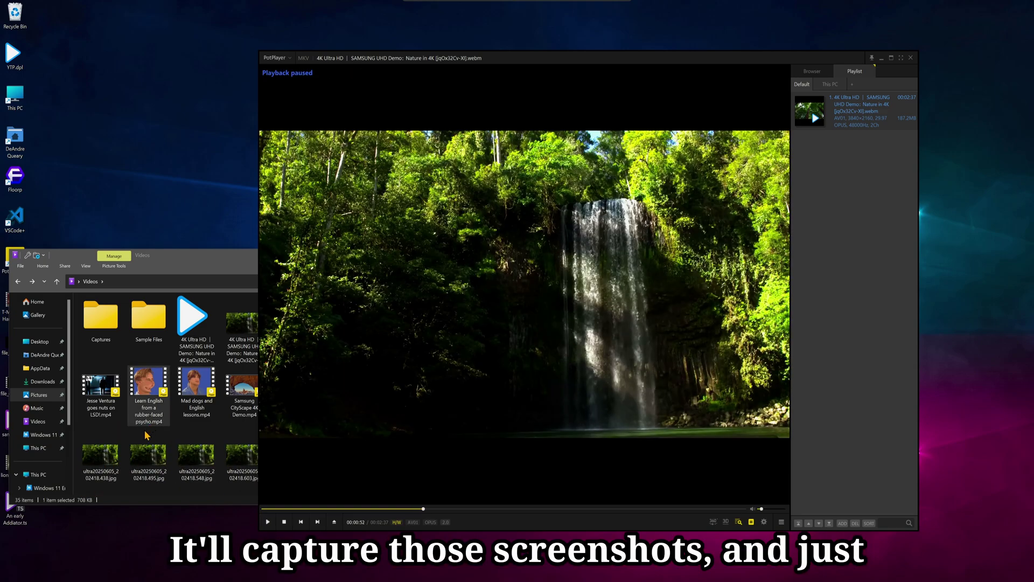
{"action": "left_click", "coordinate": [148, 458]}
{"action": "scroll", "coordinate": [110, 356], "scroll_direction": "down", "scroll_amount": 3}
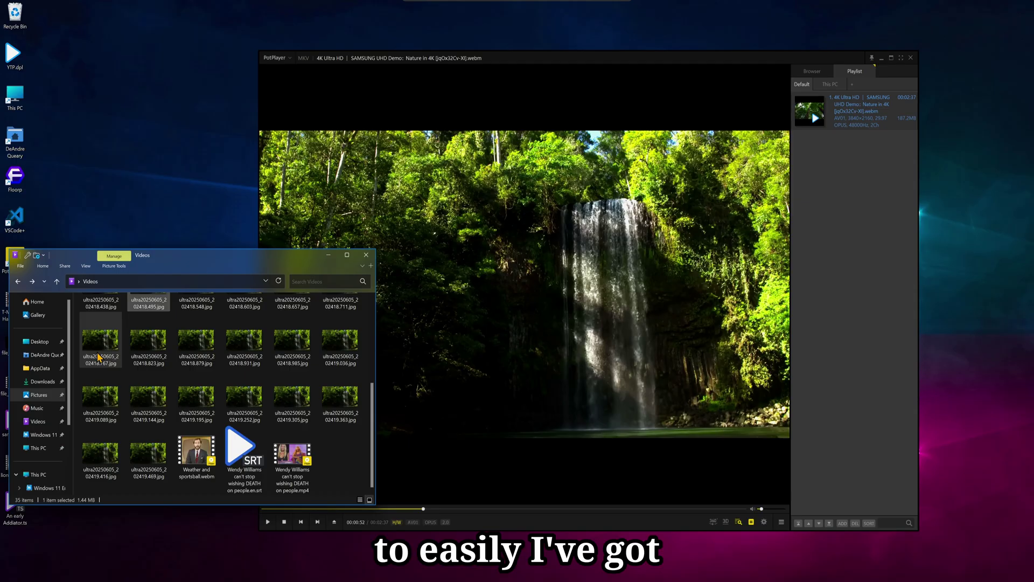
- Open one of the consecutively captured waterfall images and browse forward through the following frames
{"action": "double_click", "coordinate": [244, 344]}
{"action": "left_click", "coordinate": [769, 360]}
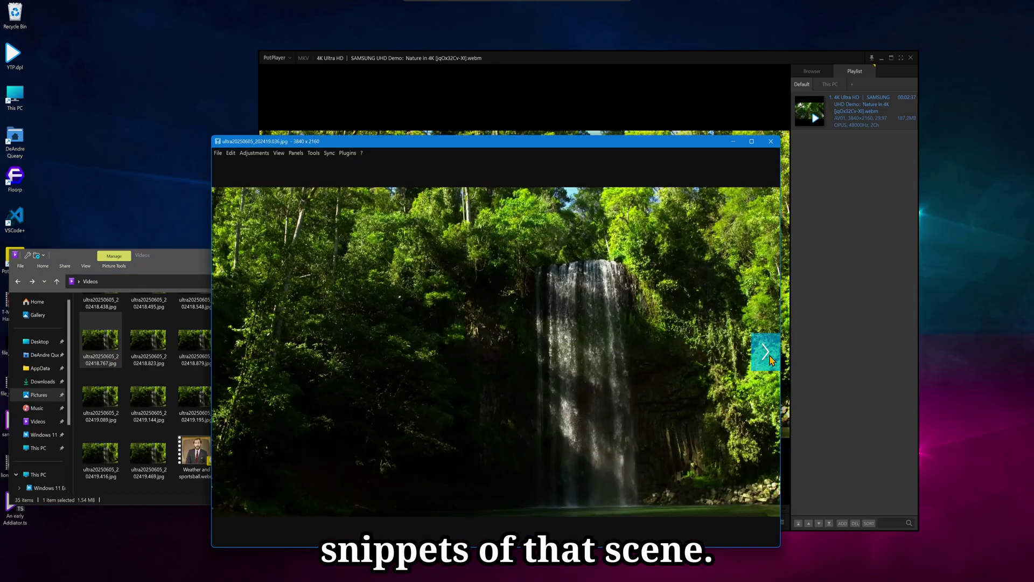
{"action": "left_click", "coordinate": [769, 359]}
{"action": "left_click", "coordinate": [769, 359]}
{"action": "left_click", "coordinate": [769, 360]}
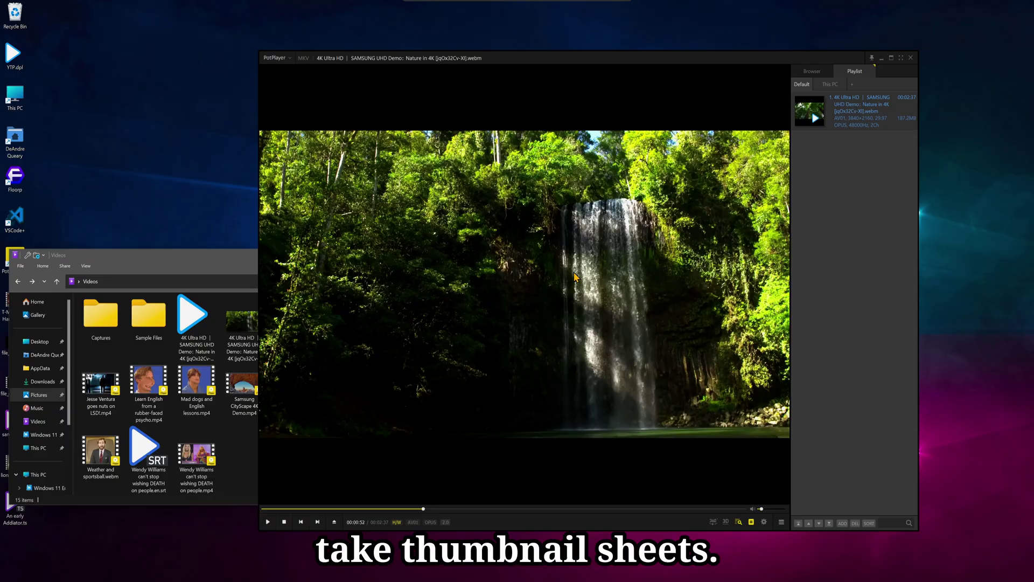
- Create a JPEG thumbnail sheet of the video with 4 columns and 4 rows, saved to the Desktop, and view it maximized
{"action": "key", "text": "alt+n"}
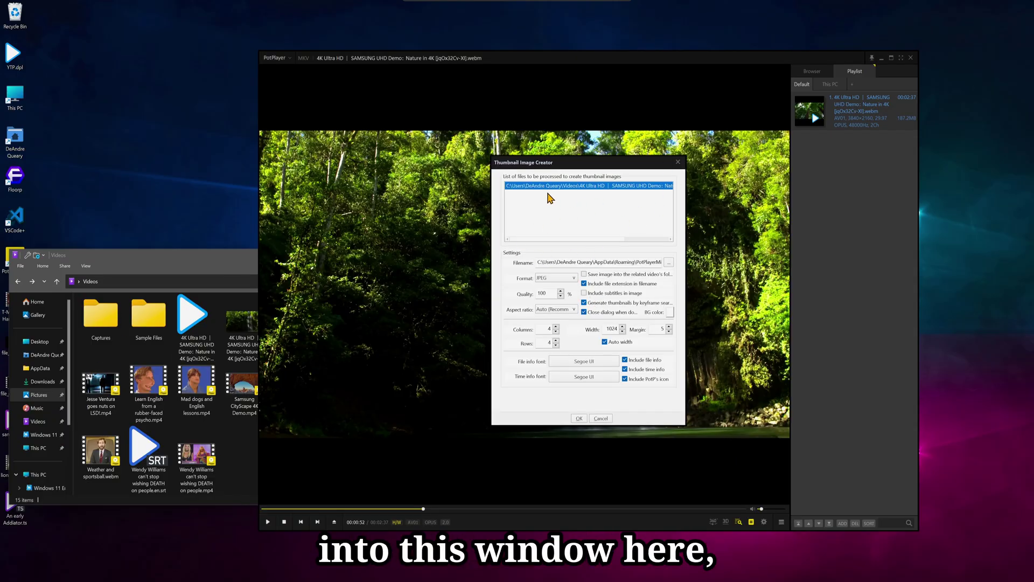
{"action": "left_click", "coordinate": [669, 262]}
{"action": "left_click", "coordinate": [514, 235]}
{"action": "key", "text": "Return"}
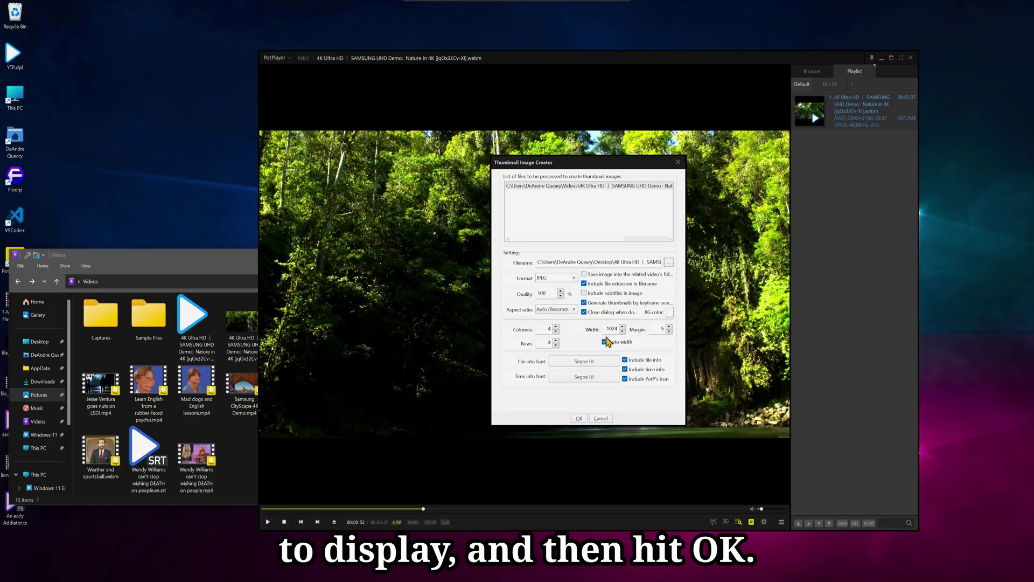
{"action": "left_click", "coordinate": [579, 418]}
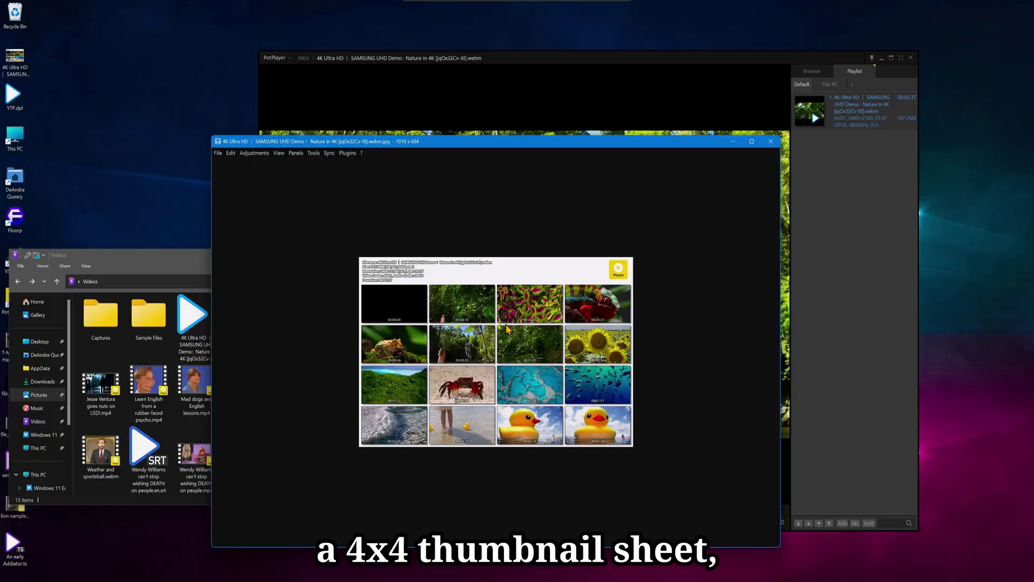
{"action": "key", "text": "super+Up"}
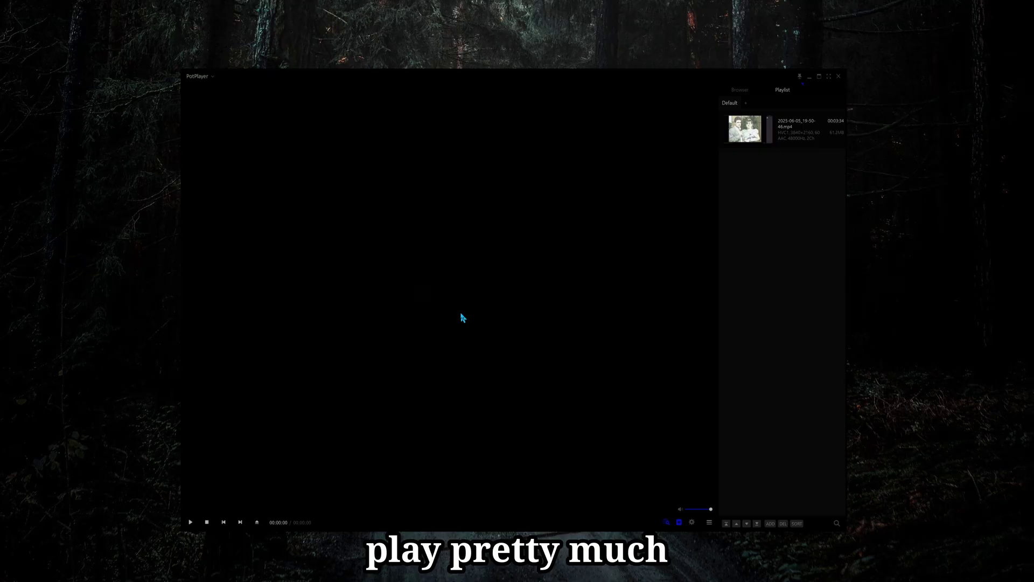
- Open the webcam or other device capture as the playback source
{"action": "left_click", "coordinate": [198, 75]}
{"action": "mouse_move", "coordinate": [255, 111]}
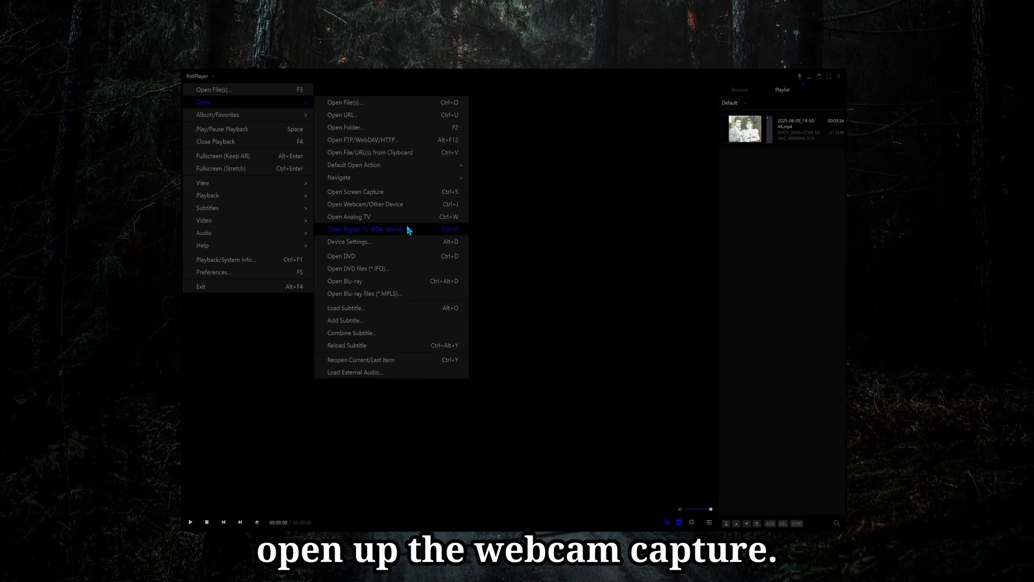
{"action": "left_click", "coordinate": [412, 205]}
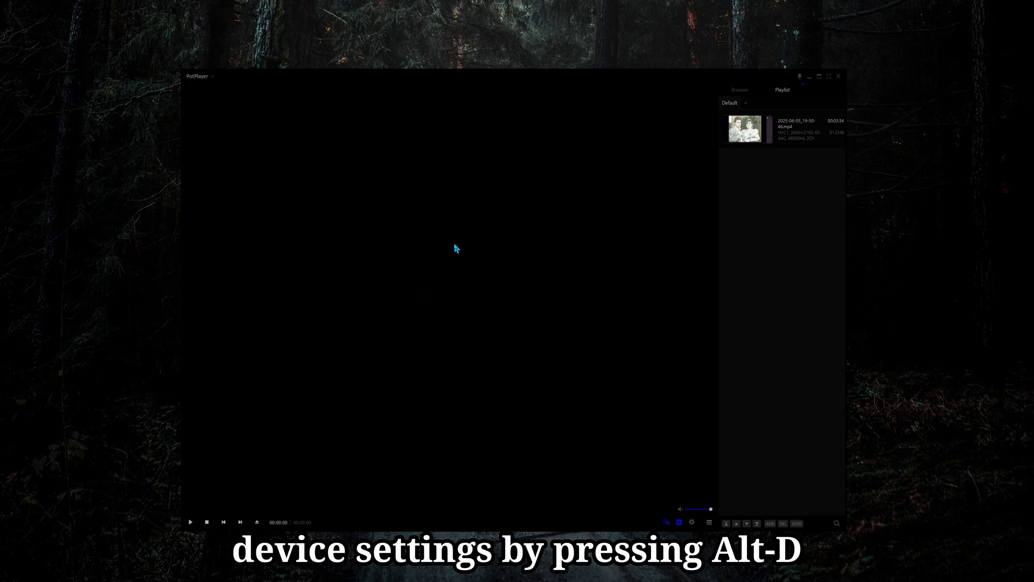
- Look through the device settings for screen capture, webcam, analog TV and digital TV
{"action": "key", "text": "alt+d"}
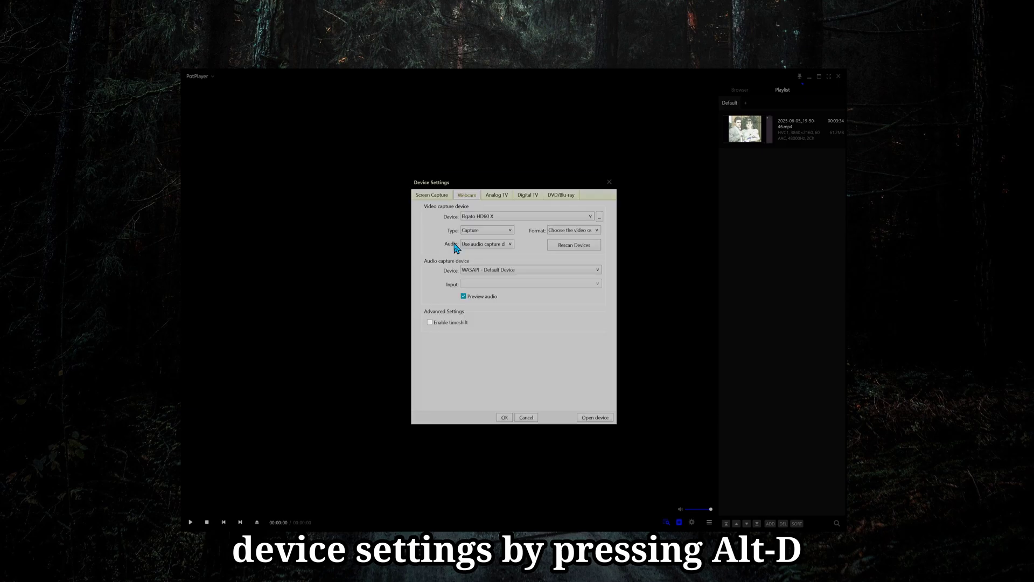
{"action": "left_click", "coordinate": [439, 196]}
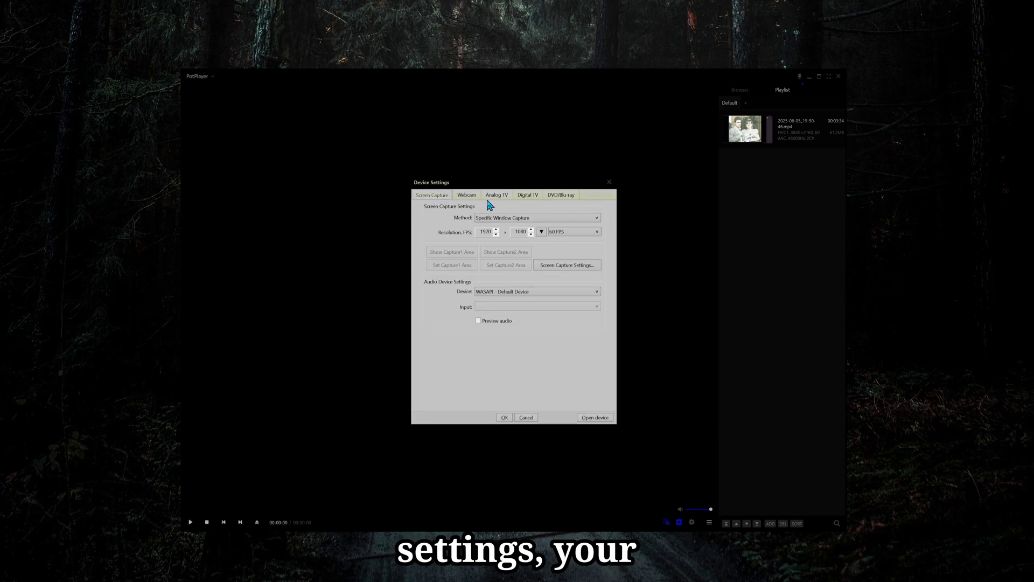
{"action": "left_click", "coordinate": [467, 196]}
{"action": "left_click", "coordinate": [503, 198]}
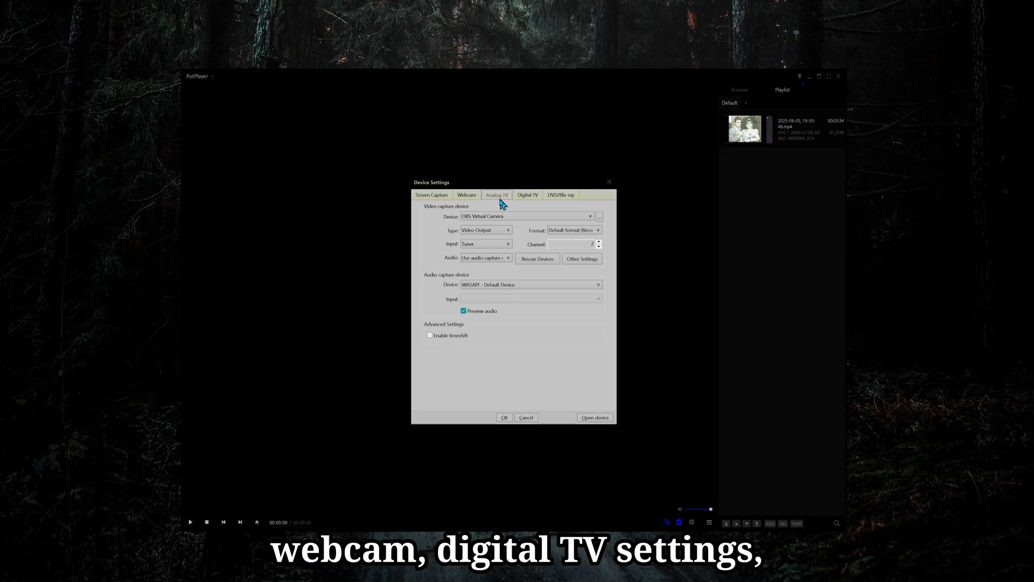
{"action": "left_click", "coordinate": [528, 197]}
- Choose Elgato HD60 X as the webcam's video capture device and review its audio and format options
{"action": "left_click", "coordinate": [466, 195]}
{"action": "left_click", "coordinate": [484, 216]}
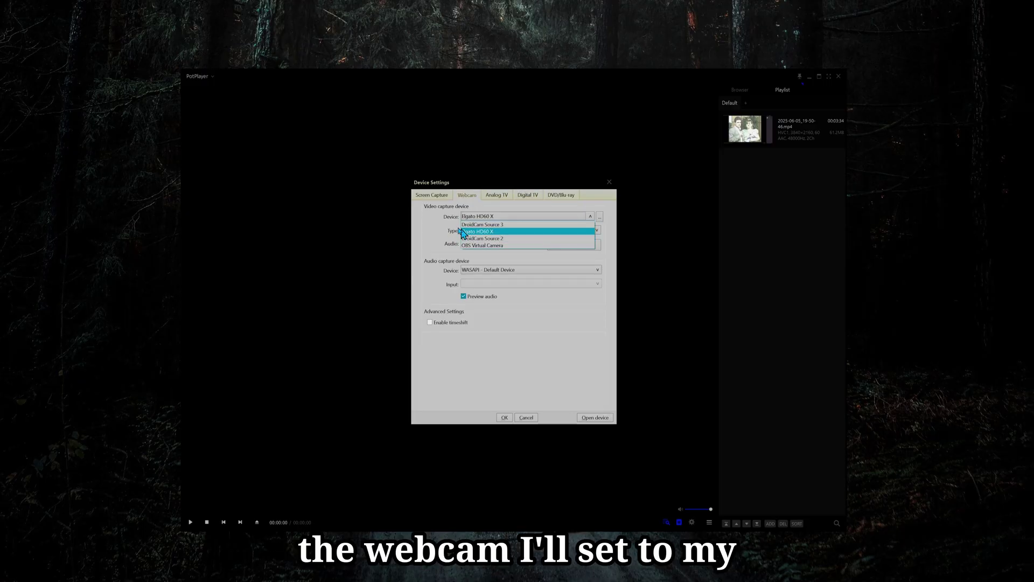
{"action": "left_click", "coordinate": [517, 232]}
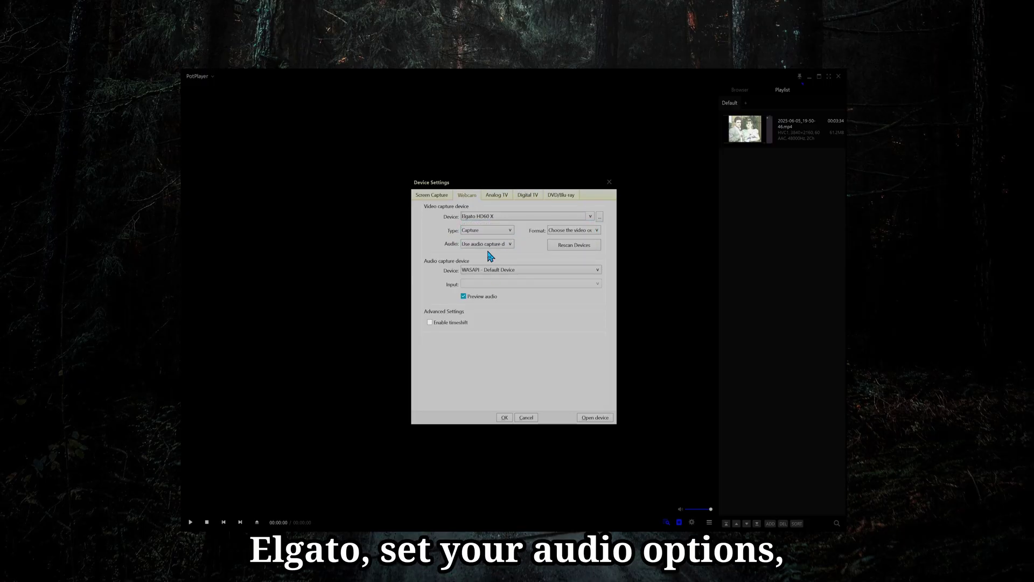
{"action": "left_click", "coordinate": [487, 244]}
{"action": "left_click", "coordinate": [584, 229]}
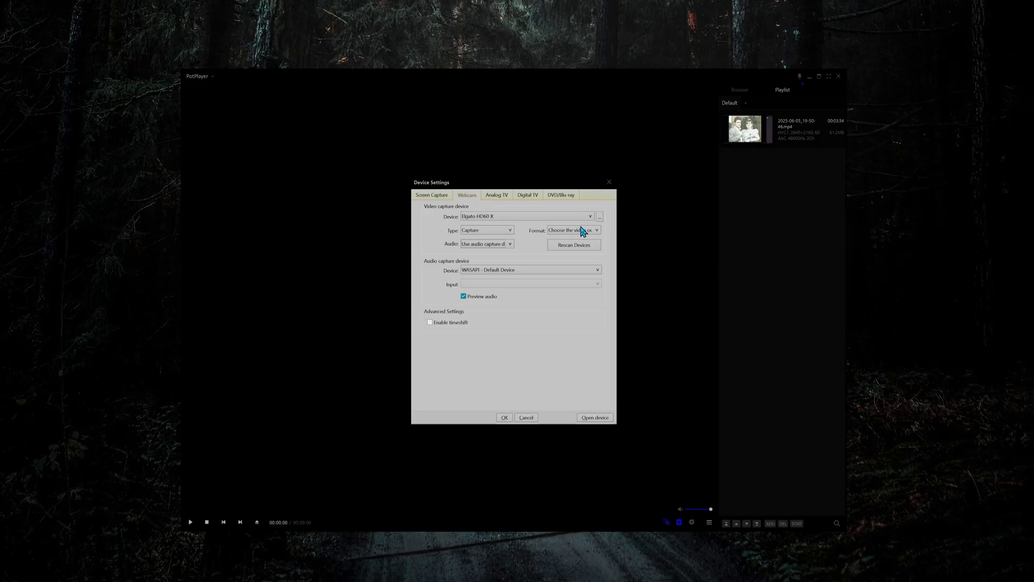
{"action": "left_click", "coordinate": [585, 230]}
- Open the Elgato HD60 X device, check its camera control properties, and accept them
{"action": "left_click", "coordinate": [607, 413]}
{"action": "left_click", "coordinate": [599, 416]}
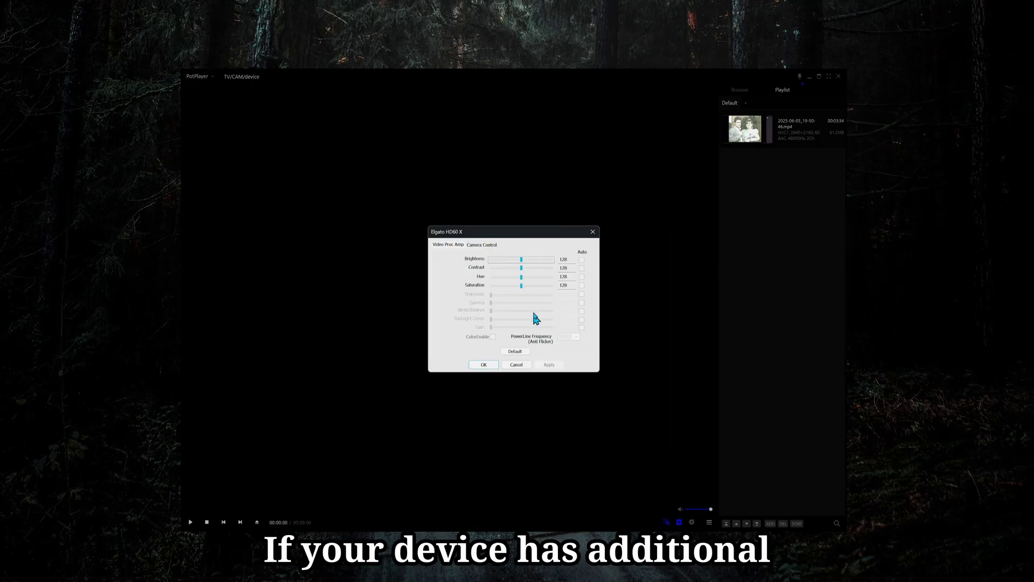
{"action": "left_click", "coordinate": [491, 245]}
{"action": "left_click", "coordinate": [485, 349]}
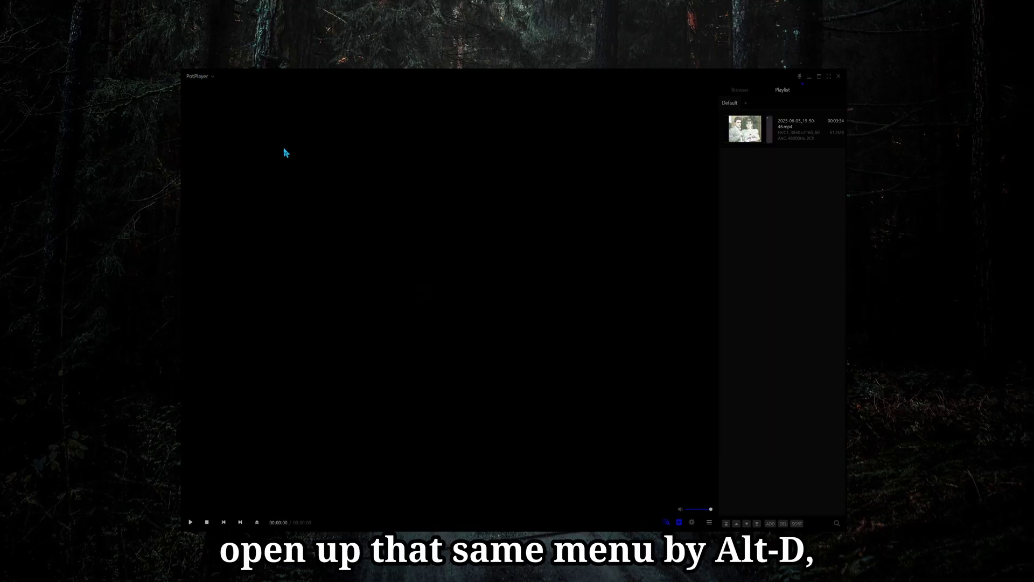
- Start a screen capture with the Fixed Area Capture method and move the Camera 1 area toward the desktop's upper-left corner
{"action": "key", "text": "alt+d"}
{"action": "left_click", "coordinate": [432, 195]}
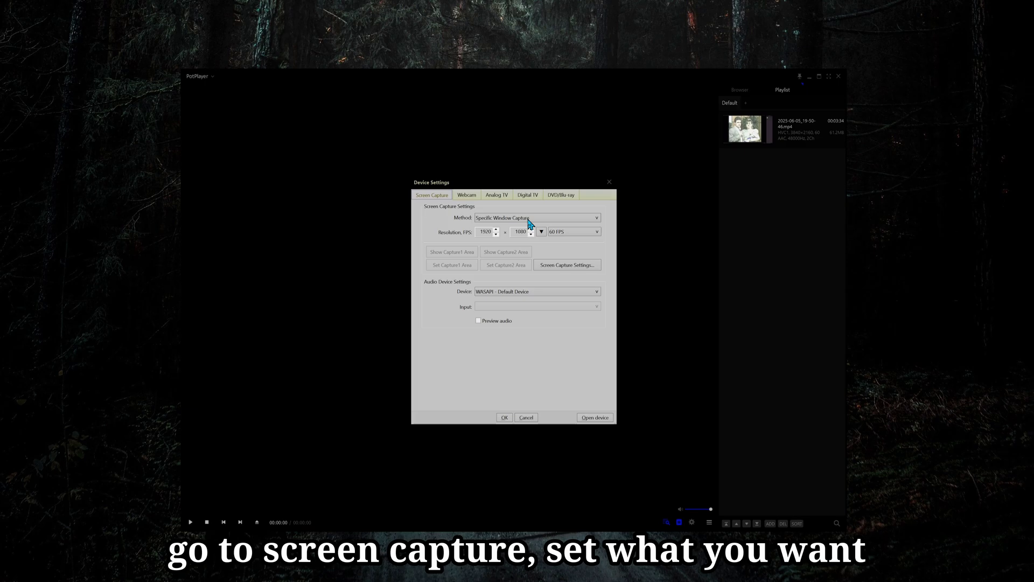
{"action": "left_click", "coordinate": [551, 219]}
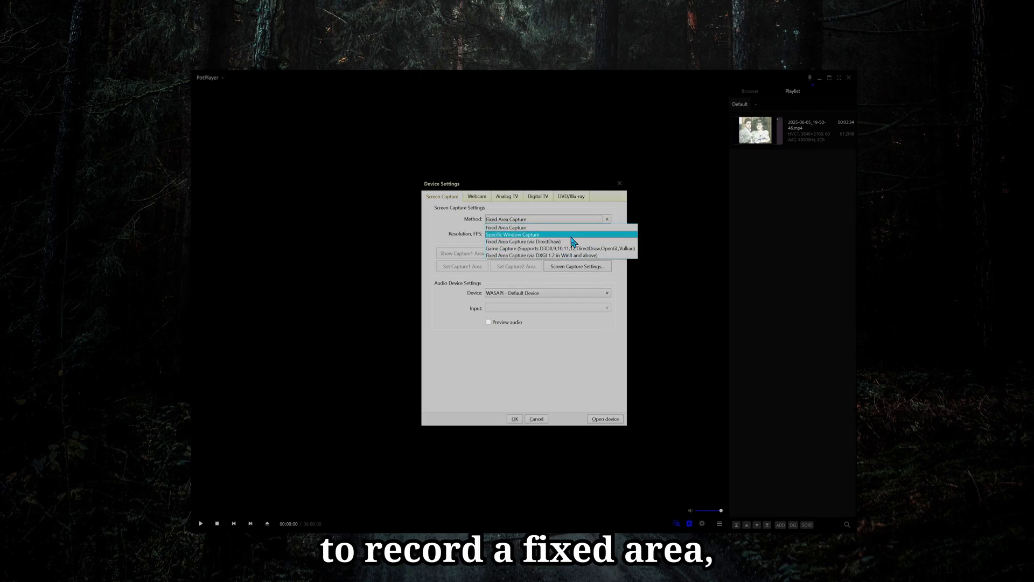
{"action": "left_click", "coordinate": [581, 262]}
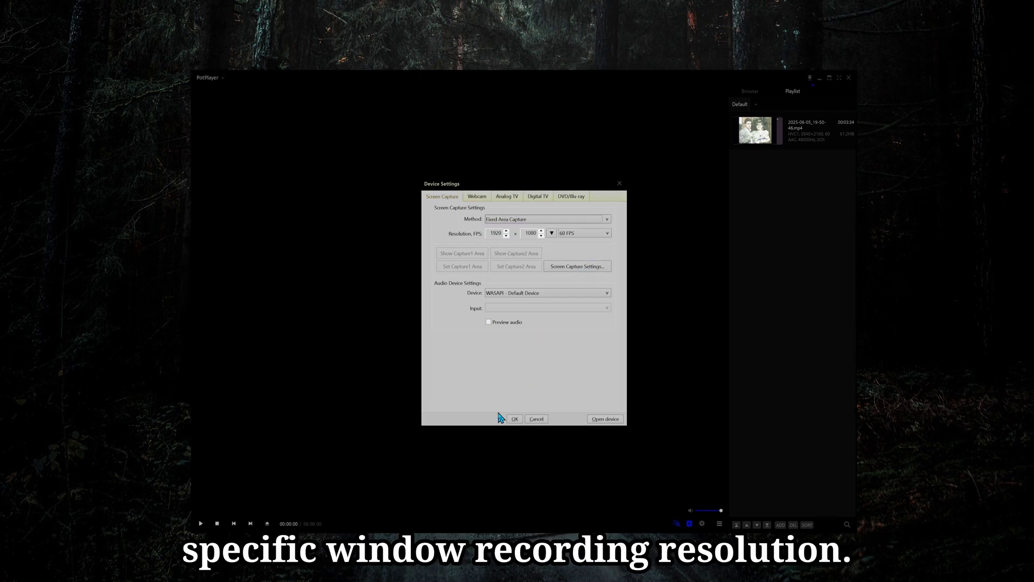
{"action": "left_click", "coordinate": [605, 419]}
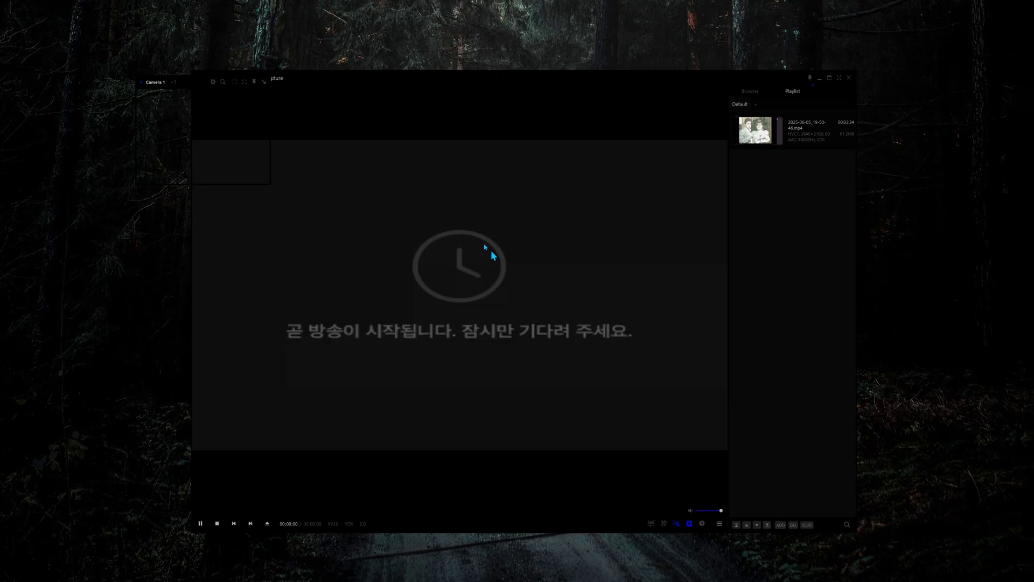
{"action": "left_click_drag", "start_coordinate": [167, 82], "coordinate": [65, 54]}
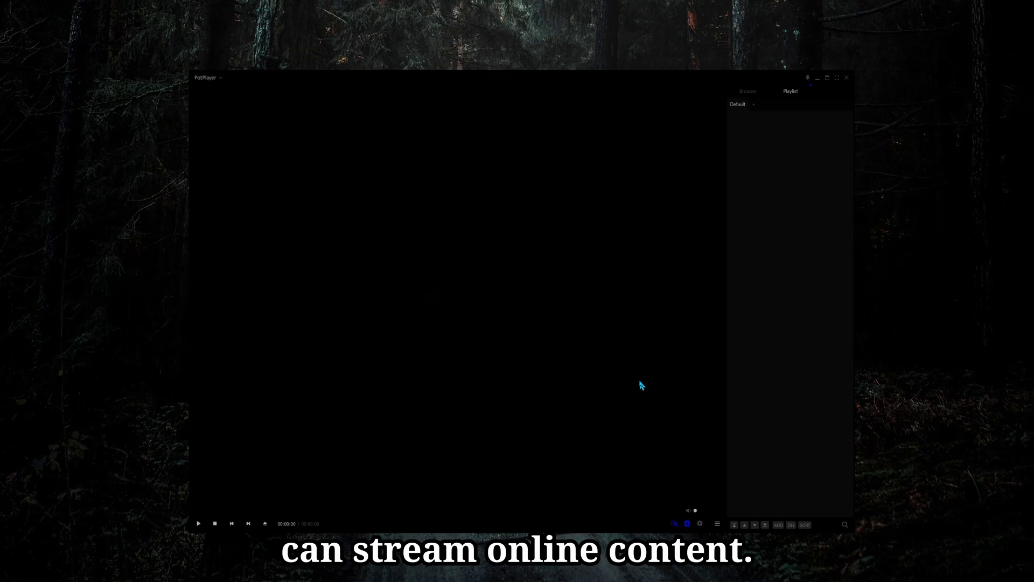
- Open an online video by pasting its copied link as the URL to stream
{"action": "left_click", "coordinate": [206, 78]}
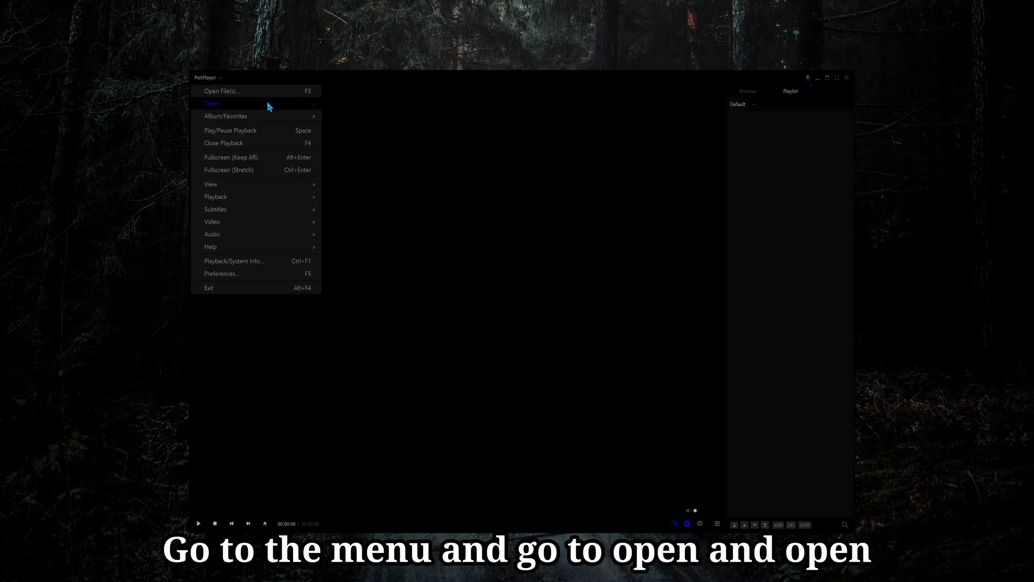
{"action": "mouse_move", "coordinate": [268, 105]}
{"action": "left_click", "coordinate": [399, 117]}
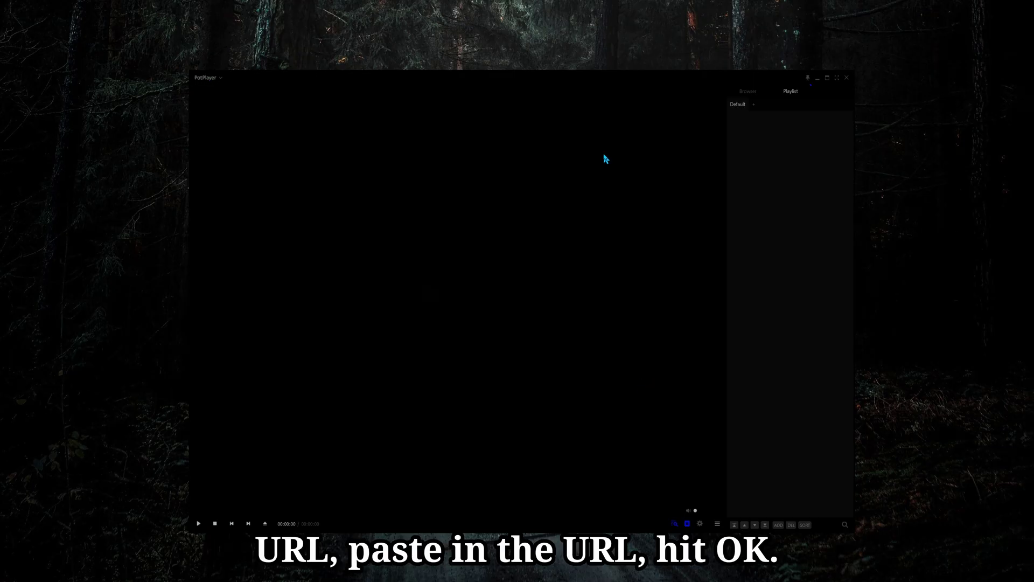
{"action": "right_click", "coordinate": [516, 216]}
{"action": "left_click", "coordinate": [539, 263]}
{"action": "left_click", "coordinate": [530, 399]}
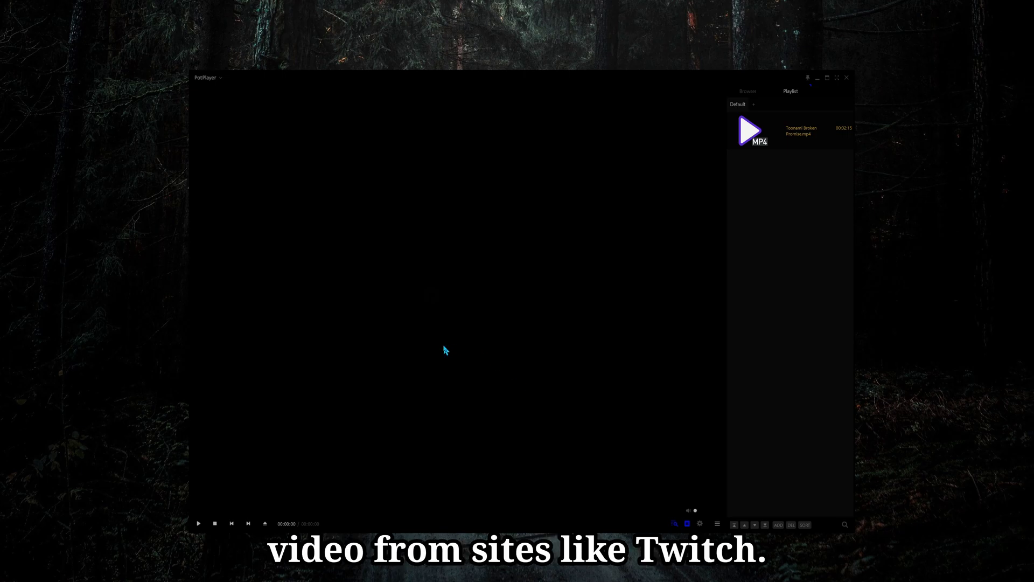
- Play a live Twitch channel from its pasted URL and open the stream's quality choices
{"action": "key", "text": "ctrl+u"}
{"action": "right_click", "coordinate": [474, 209]}
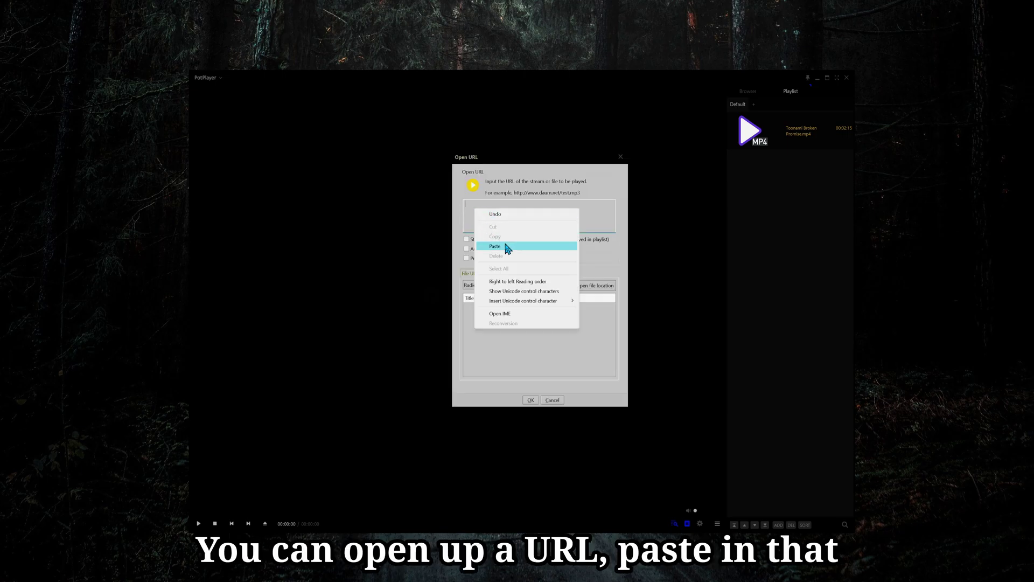
{"action": "left_click", "coordinate": [491, 246]}
{"action": "left_click", "coordinate": [531, 399]}
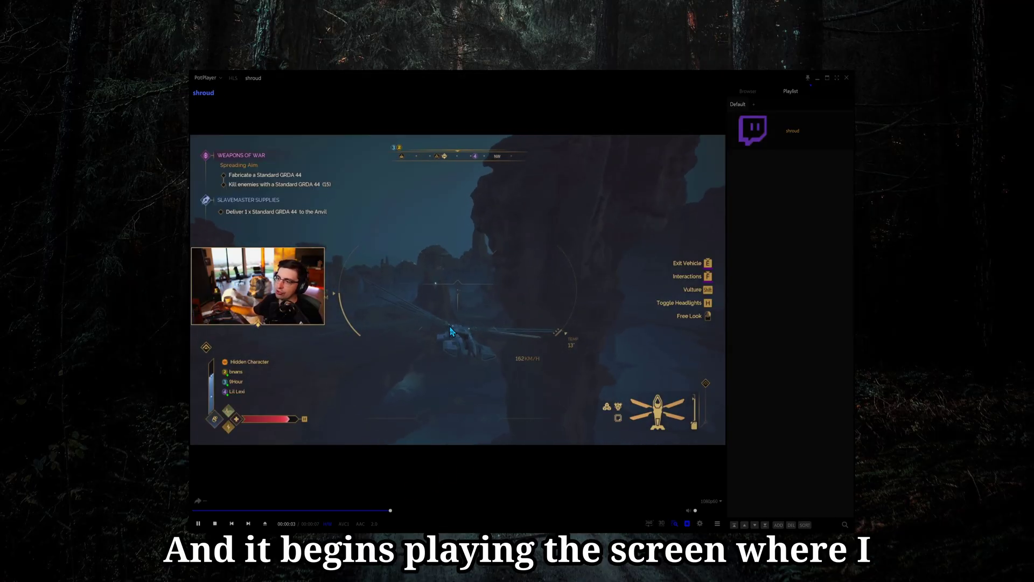
{"action": "left_click", "coordinate": [719, 501]}
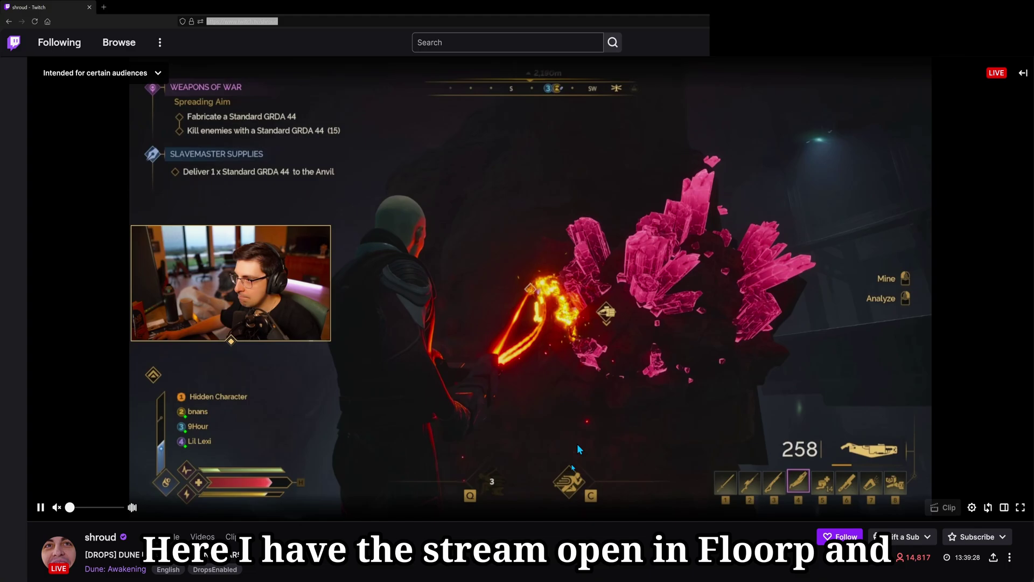
- Compare the Twitch stream in the Floorp browser with PotPlayer and check the memory usage in Task Manager
{"action": "key", "text": "alt+Tab"}
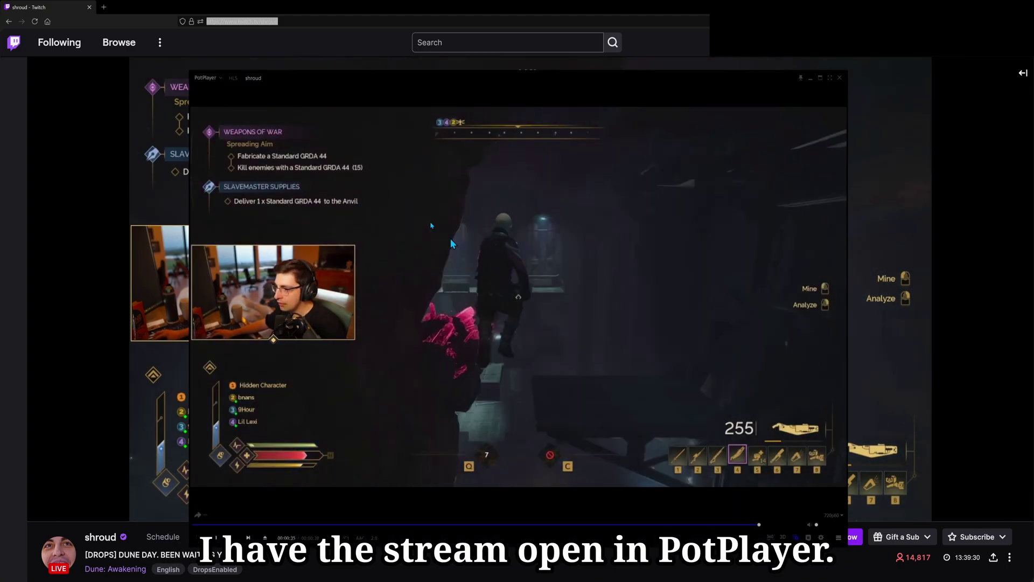
{"action": "key", "text": "alt+Tab"}
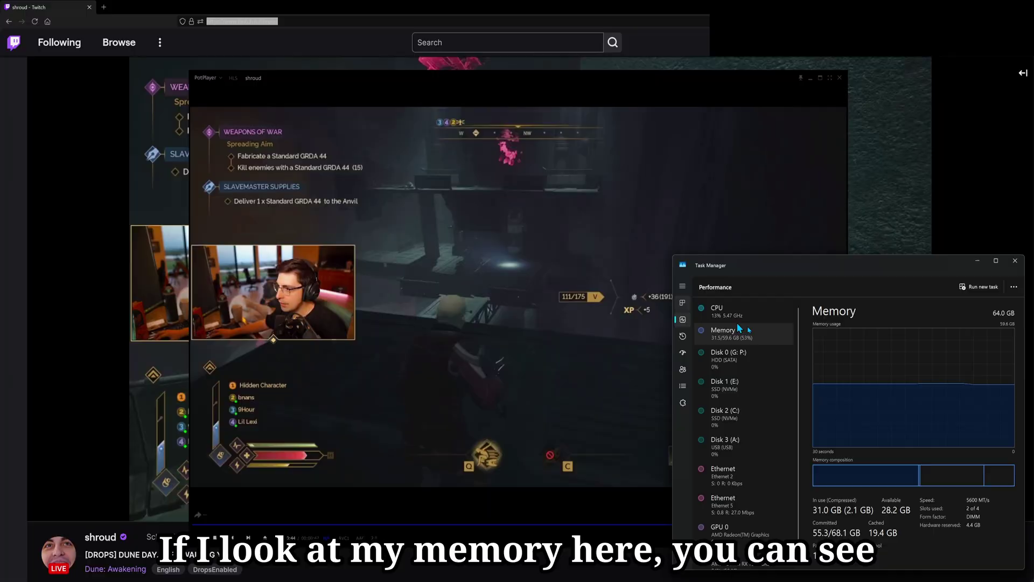
- In the browser's PotPlayer YouTube Shortcut settings, open the action choices for middle-clicking a YouTube video link
{"action": "key", "text": "ctrl+shift+Tab"}
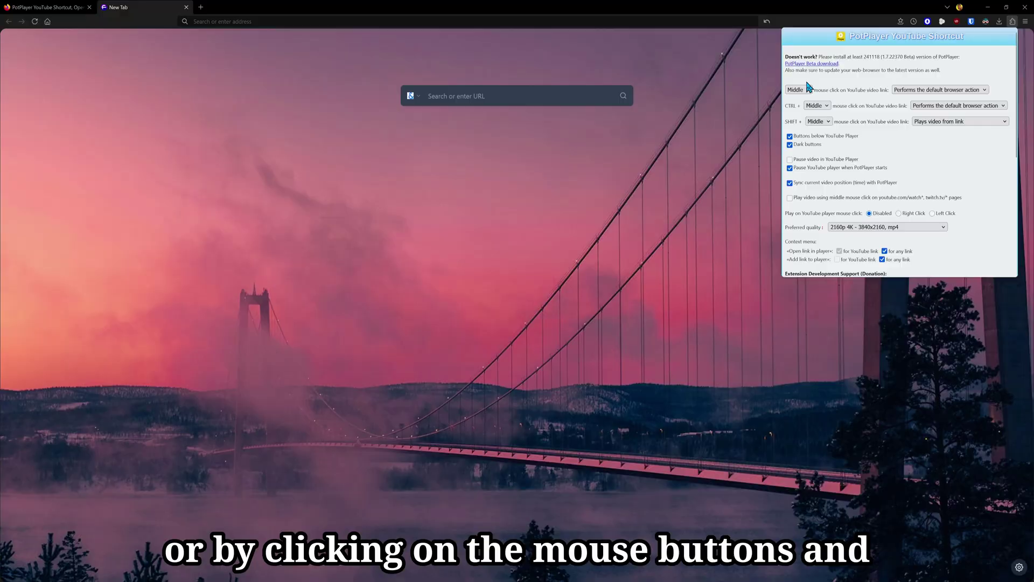
{"action": "left_click", "coordinate": [899, 91]}
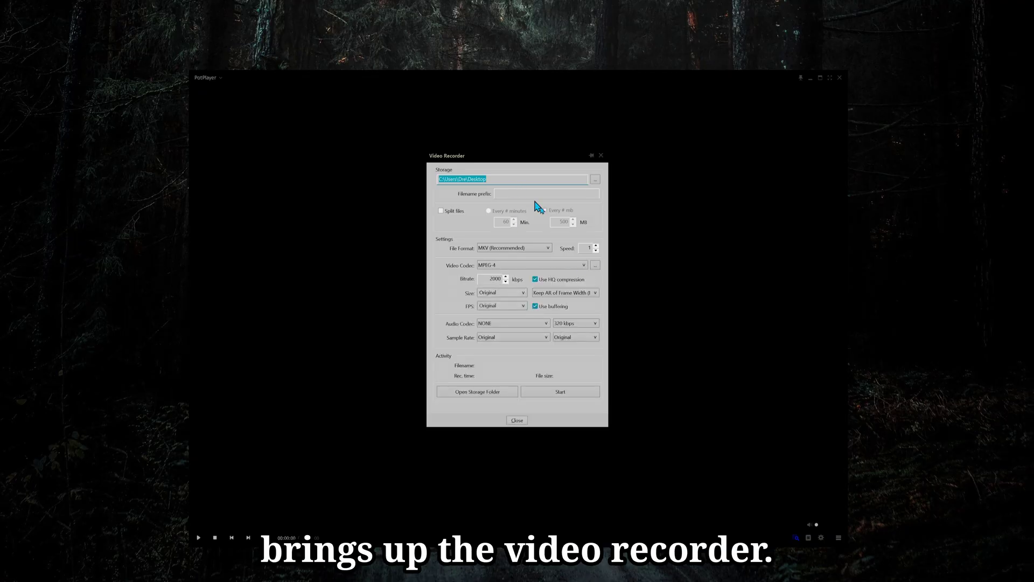
- Review the video recorder's file format, size and aspect ratio choices, and set the FPS to 60 and the audio codec to MP3
{"action": "left_click", "coordinate": [504, 249]}
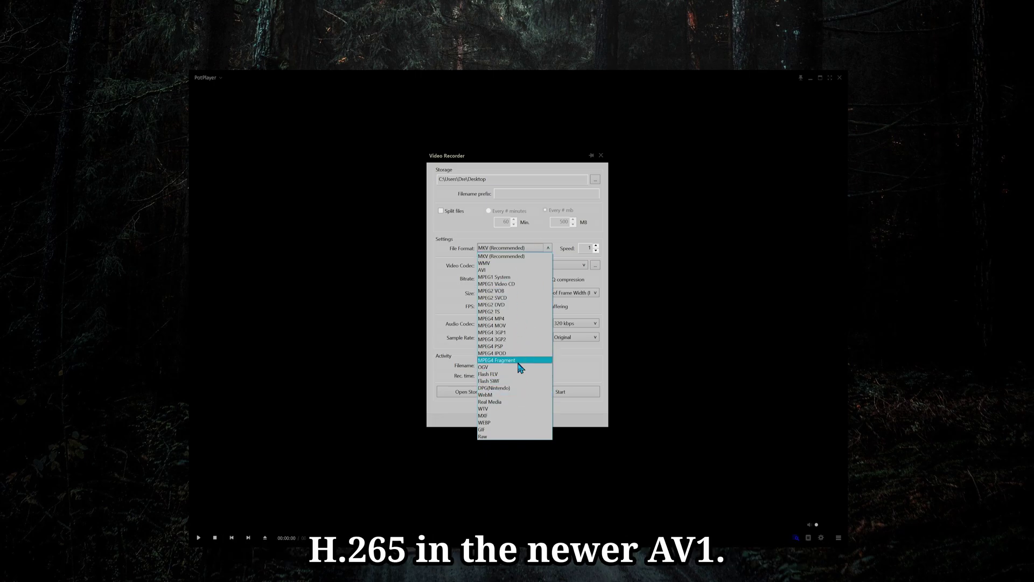
{"action": "key", "text": "Escape"}
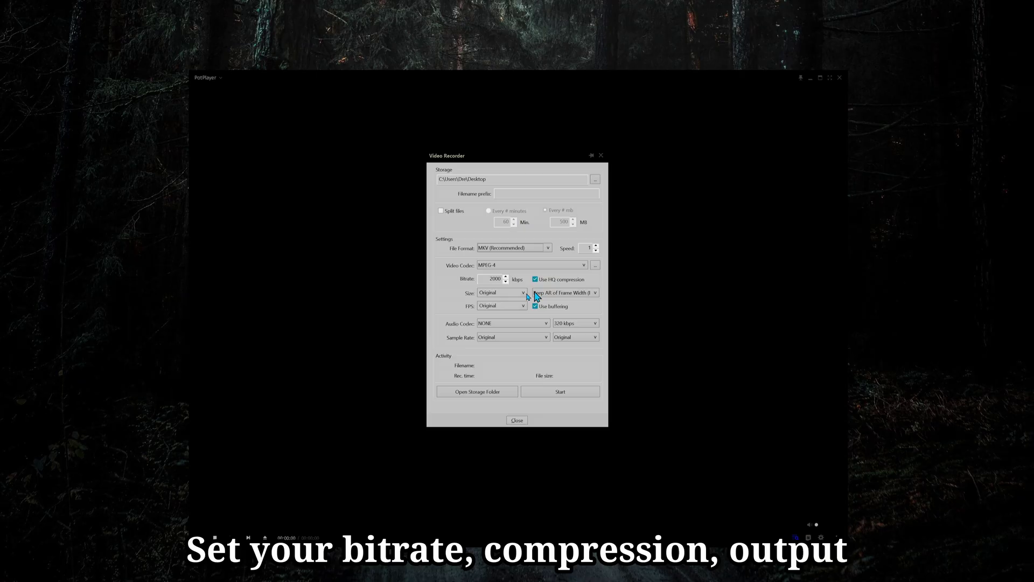
{"action": "left_click", "coordinate": [492, 307]}
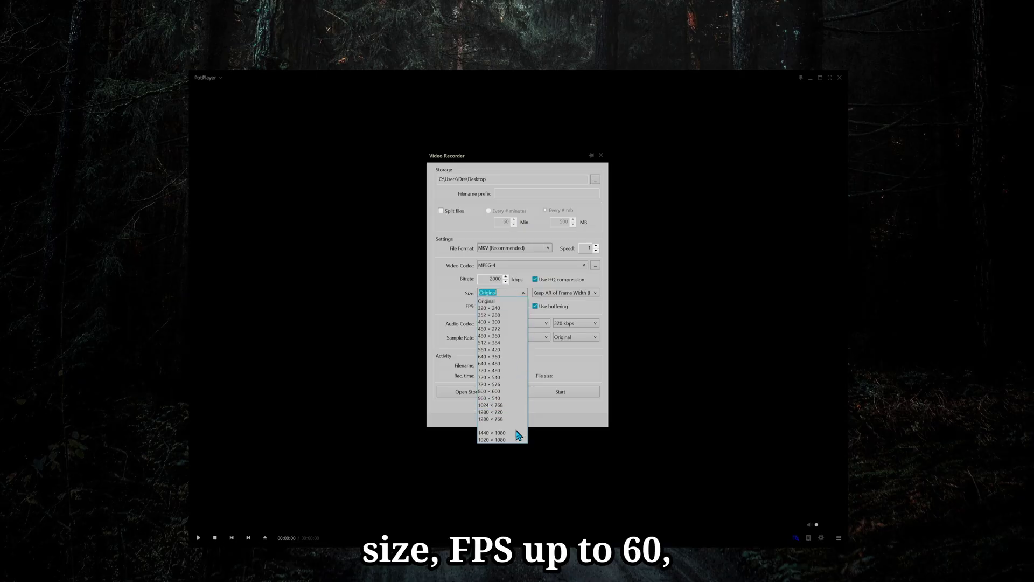
{"action": "left_click", "coordinate": [510, 411]}
{"action": "left_click", "coordinate": [595, 292]}
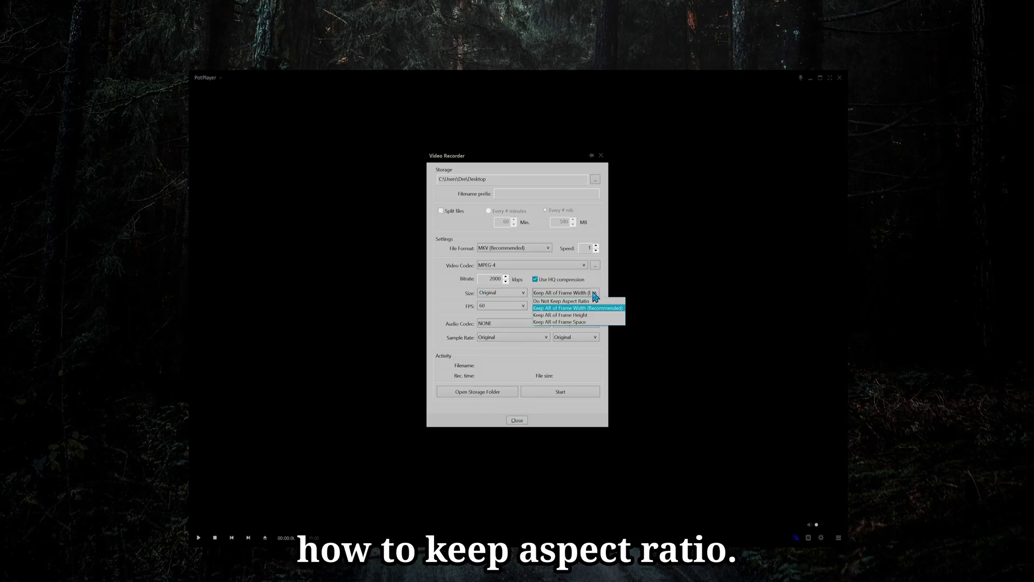
{"action": "left_click", "coordinate": [528, 323]}
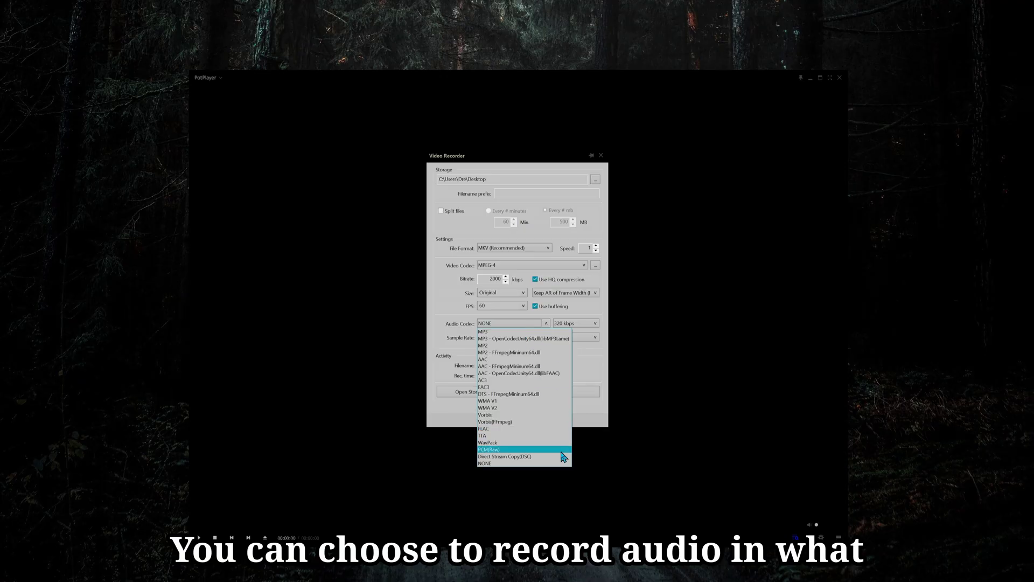
{"action": "left_click", "coordinate": [525, 332]}
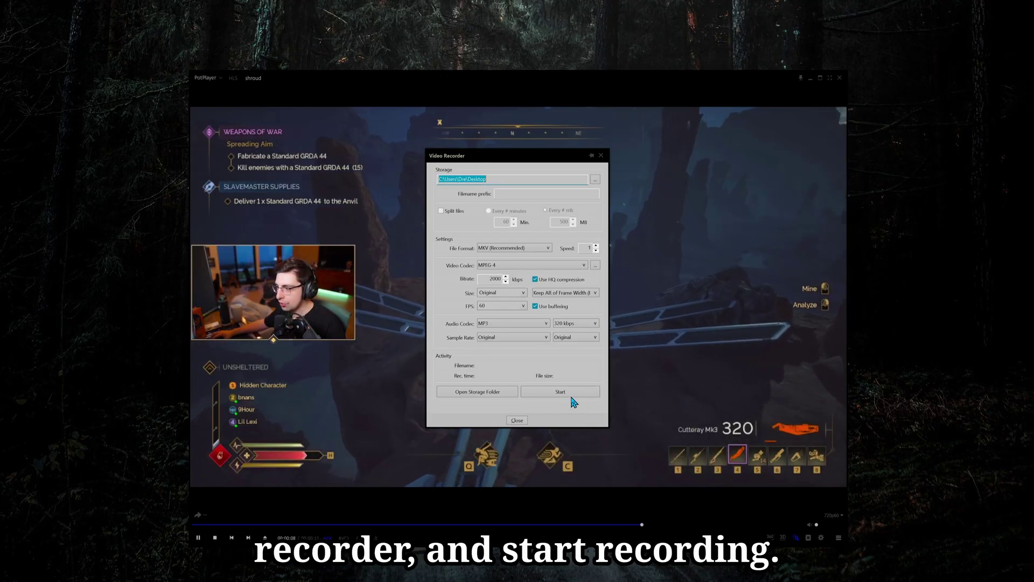
- Record the playing Twitch stream and play the recorded MKV file from the Desktop folder in PotPlayer
{"action": "left_click", "coordinate": [566, 393]}
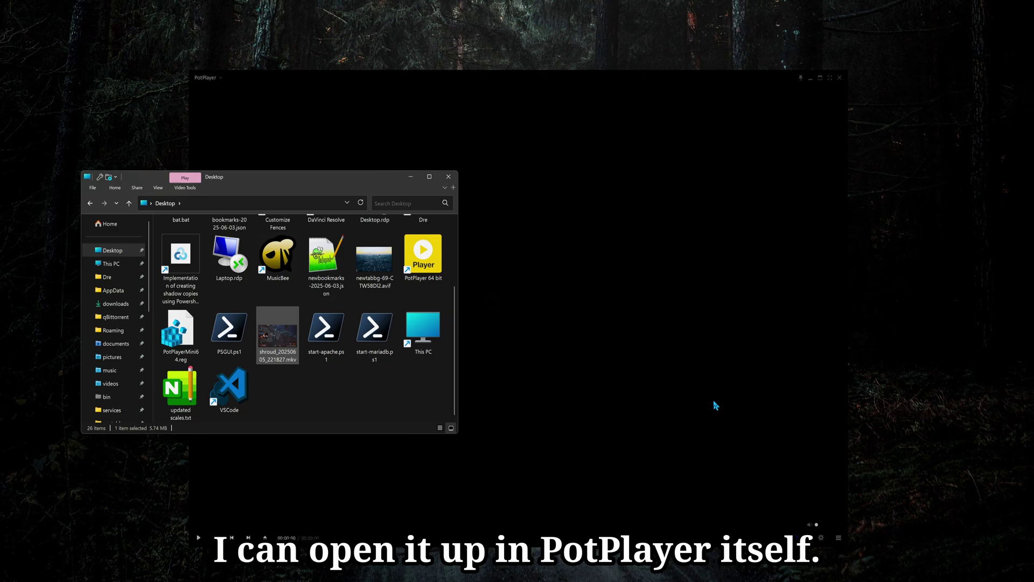
{"action": "key", "text": "Return"}
{"action": "left_click_drag", "start_coordinate": [624, 401], "coordinate": [466, 344]}
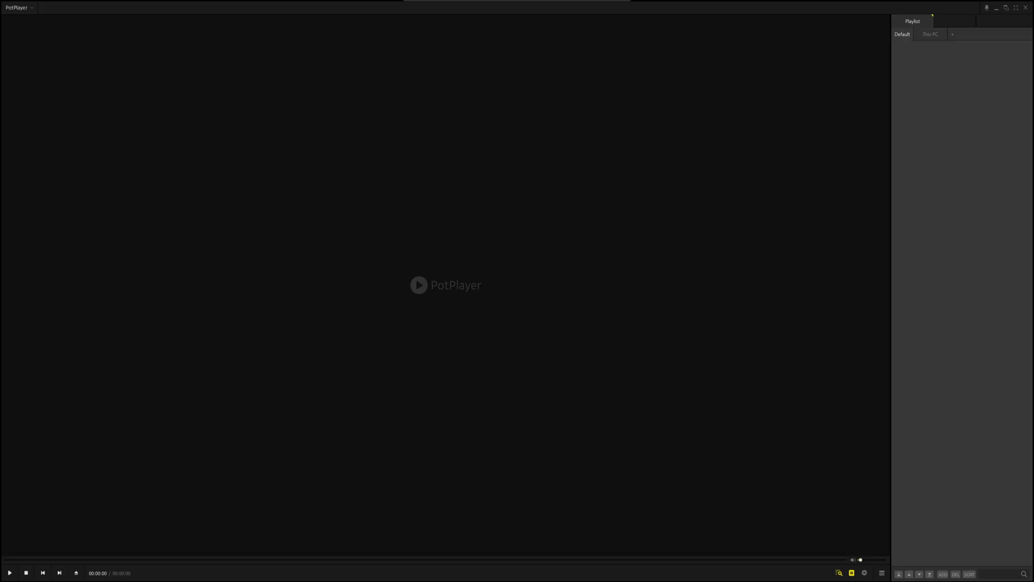
- Look over the options for the current skin and open the Skin Settings
{"action": "left_click", "coordinate": [8, 8]}
{"action": "mouse_move", "coordinate": [86, 121]}
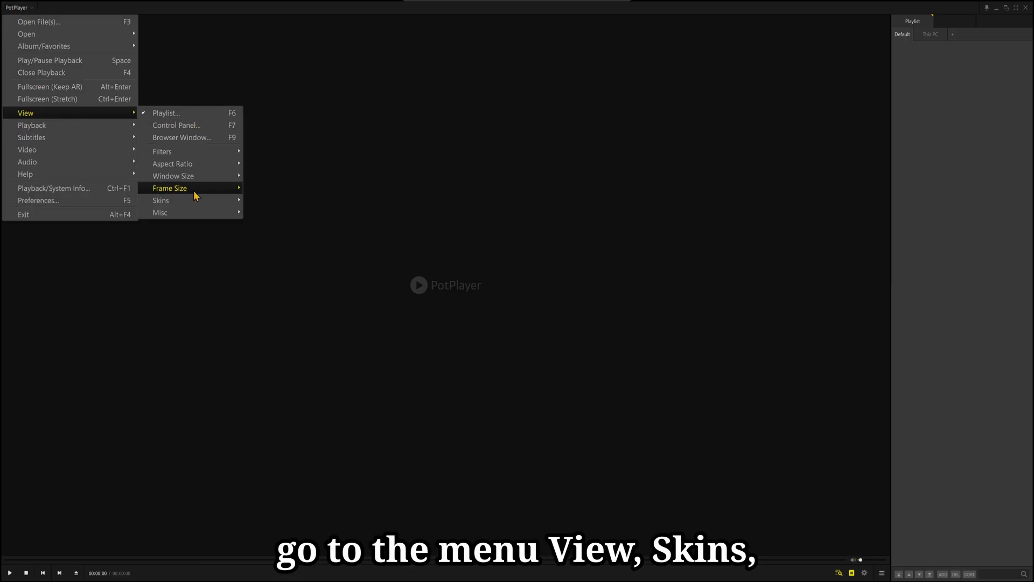
{"action": "mouse_move", "coordinate": [220, 206]}
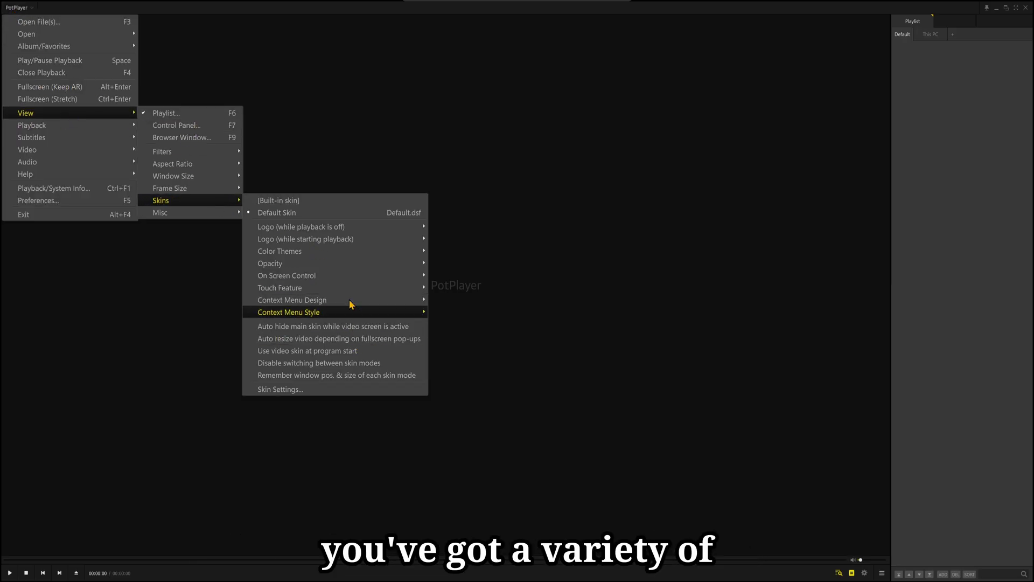
{"action": "mouse_move", "coordinate": [361, 268]}
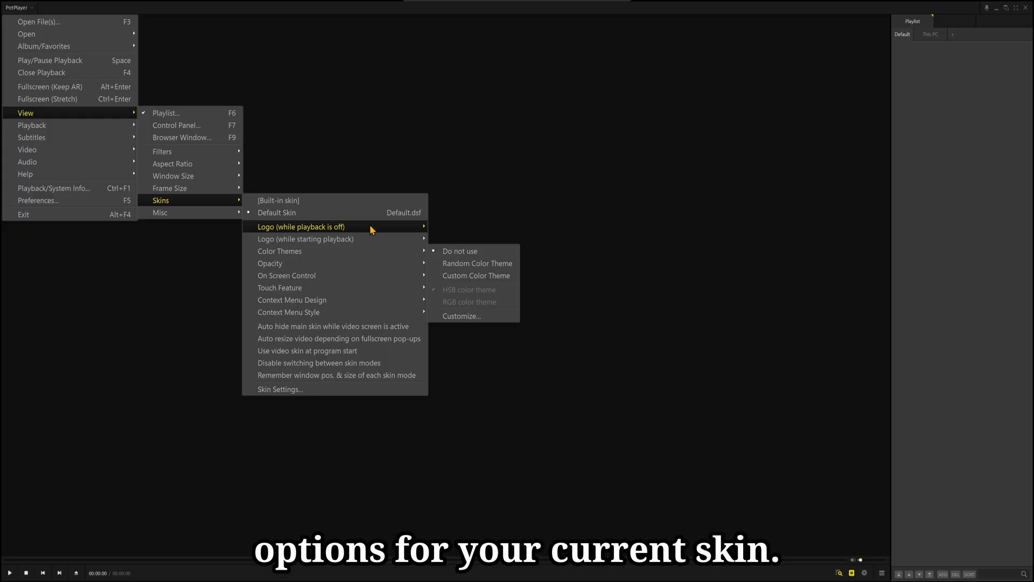
{"action": "left_click", "coordinate": [312, 395]}
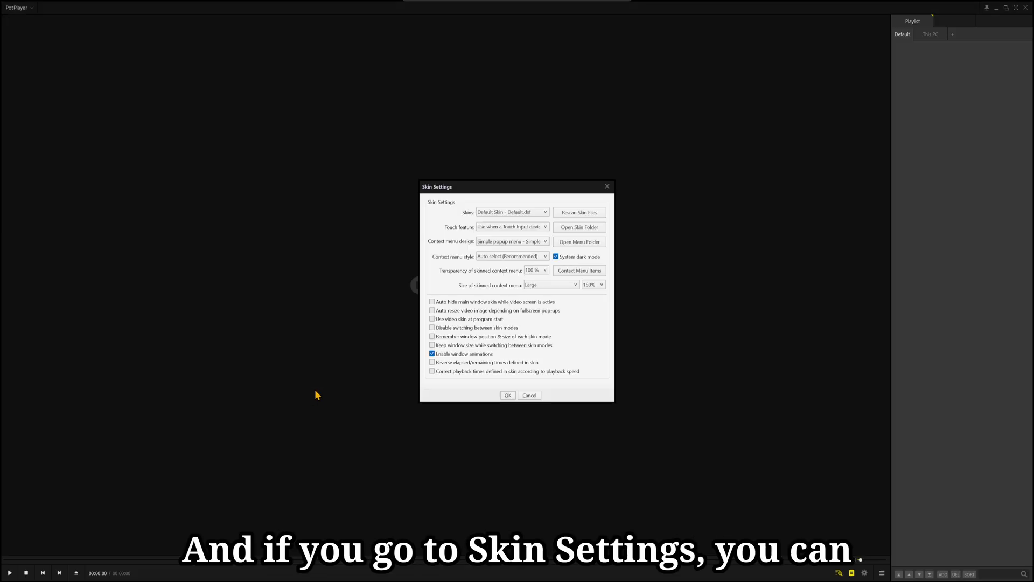
- Examine the Skin Settings choices for the skin, the context menu design and the transparency of the skinned context menu
{"action": "left_click", "coordinate": [487, 213]}
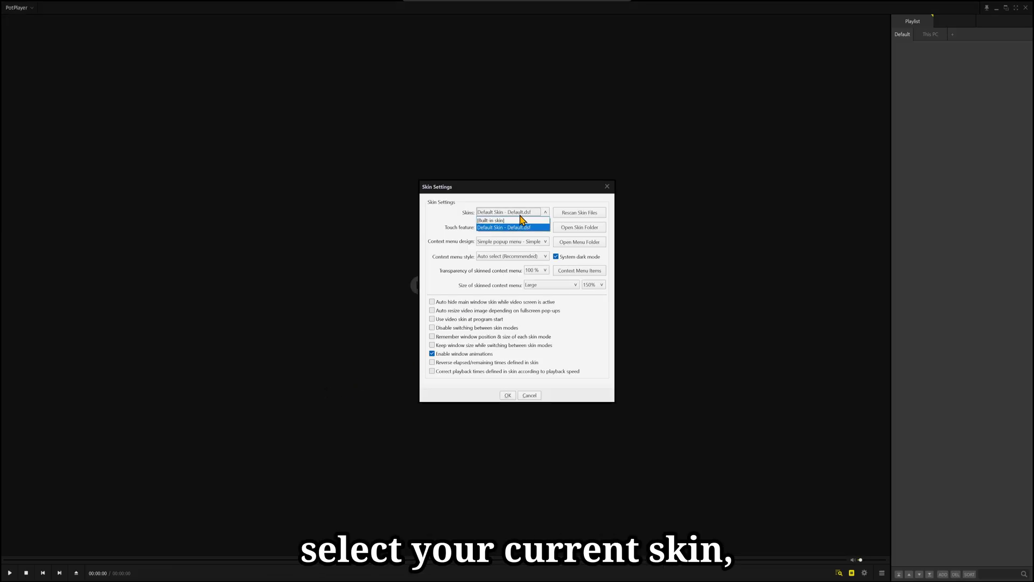
{"action": "left_click", "coordinate": [538, 227]}
{"action": "left_click", "coordinate": [521, 242]}
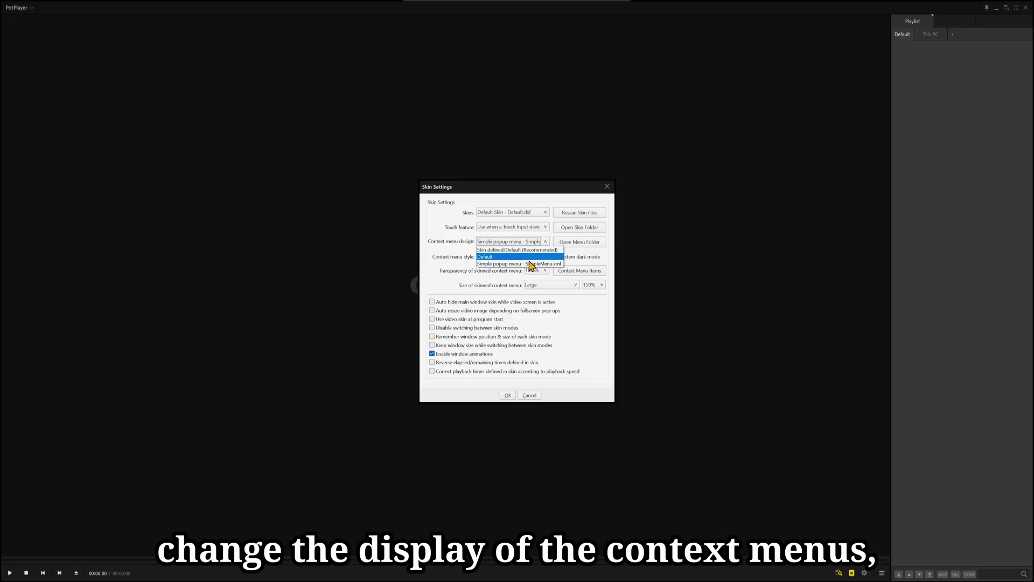
{"action": "left_click", "coordinate": [489, 290]}
{"action": "left_click", "coordinate": [533, 270]}
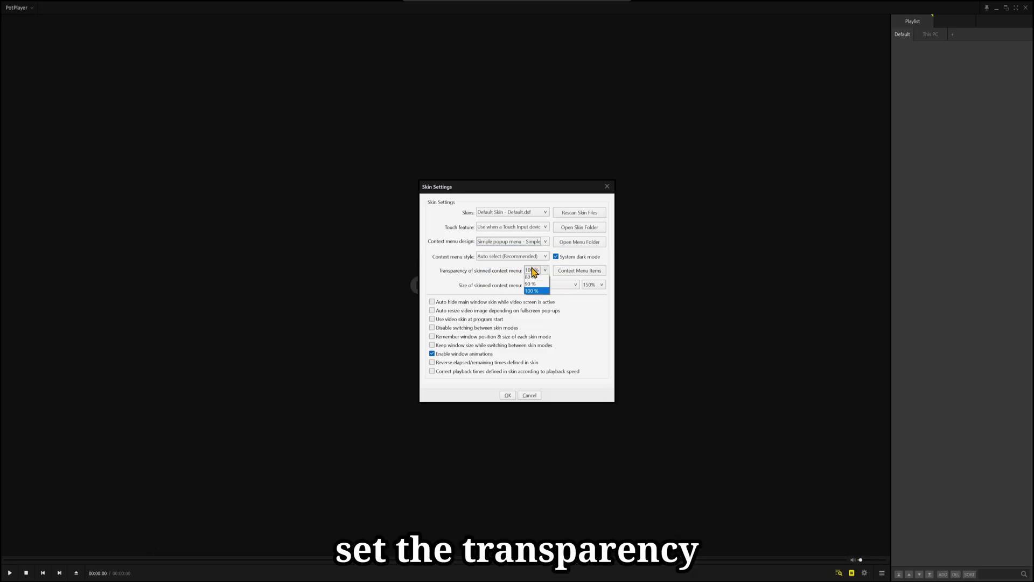
{"action": "left_click", "coordinate": [469, 270]}
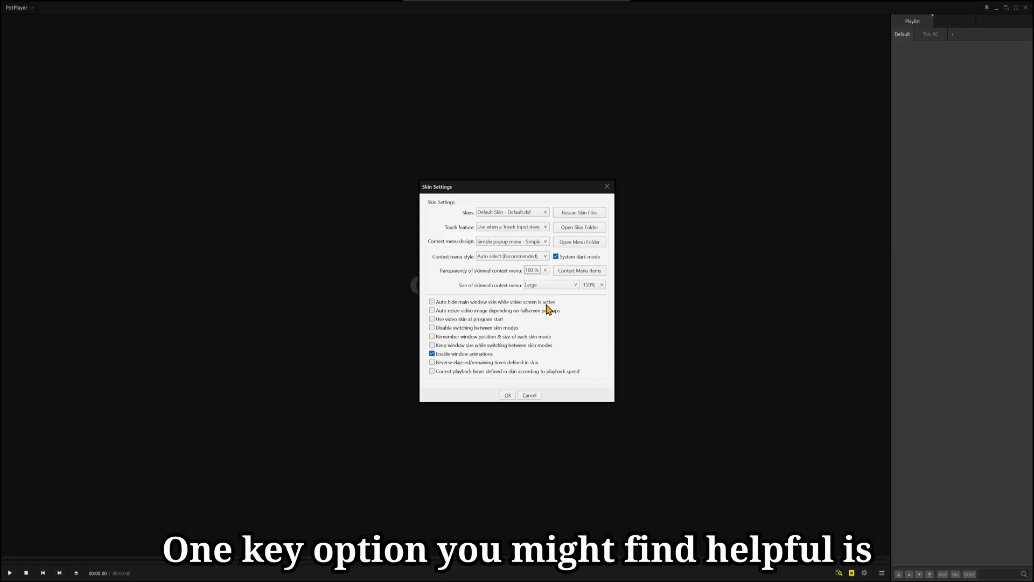
{"action": "left_click", "coordinate": [526, 260]}
{"action": "left_click", "coordinate": [528, 248]}
{"action": "left_click", "coordinate": [536, 243]}
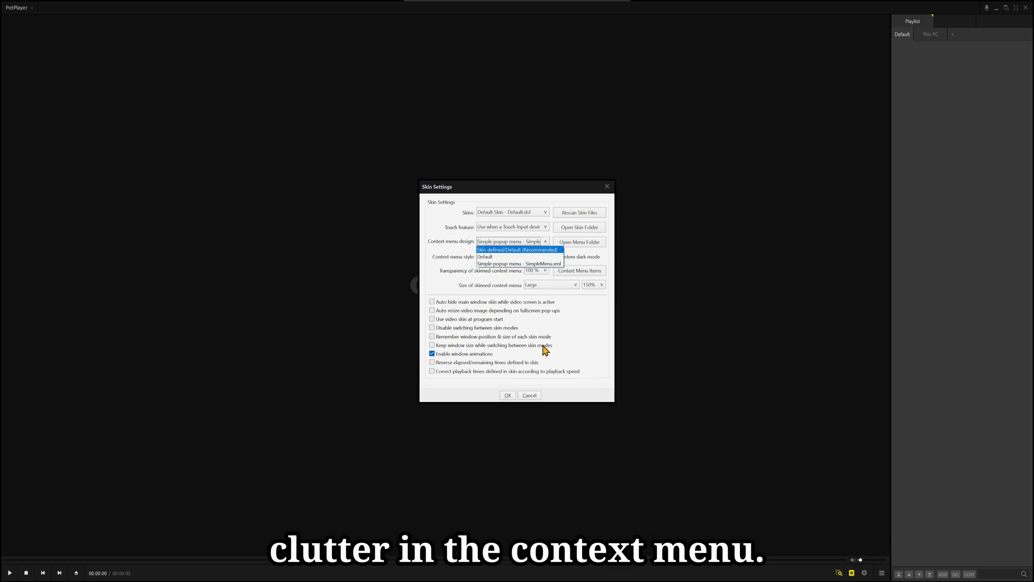
{"action": "left_click", "coordinate": [584, 319]}
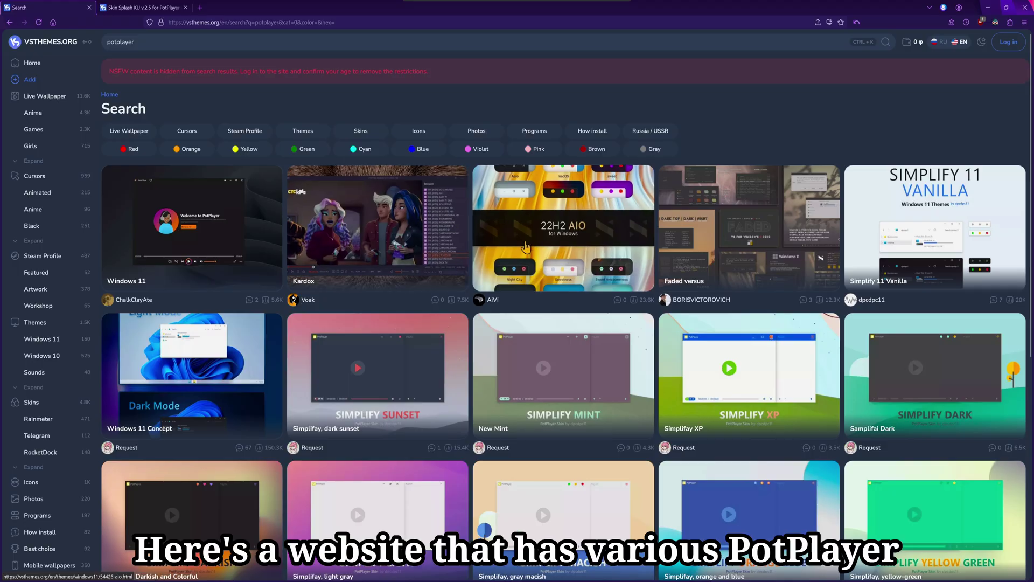
- Browse the PotPlayer skins on vsthemes.org in the browser and view the download page of Splash KU v.2.5
{"action": "scroll", "coordinate": [682, 329], "scroll_direction": "down", "scroll_amount": 2}
{"action": "scroll", "coordinate": [683, 329], "scroll_direction": "down", "scroll_amount": 2}
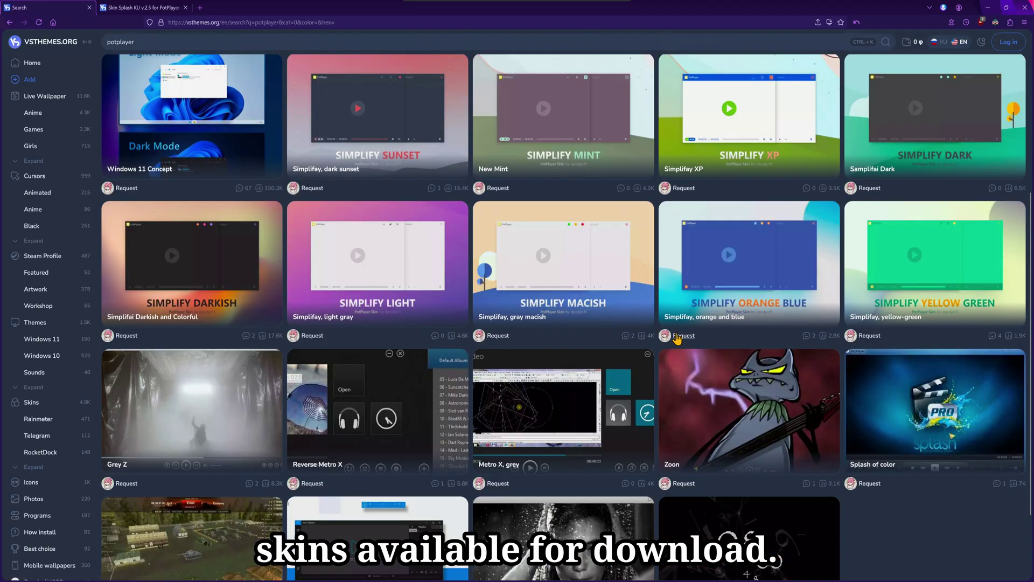
{"action": "key", "text": "ctrl+Tab"}
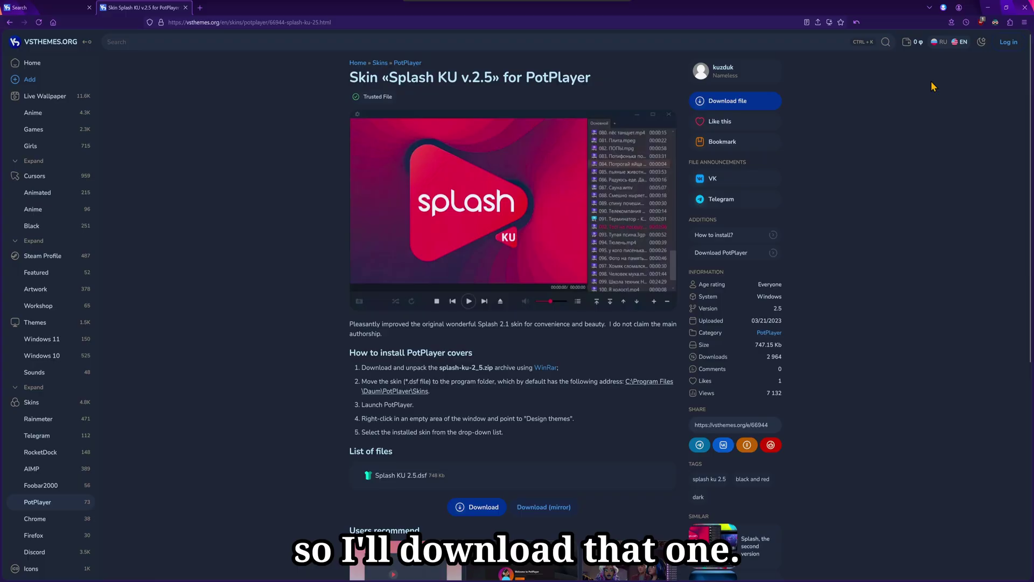
{"action": "left_click", "coordinate": [989, 7]}
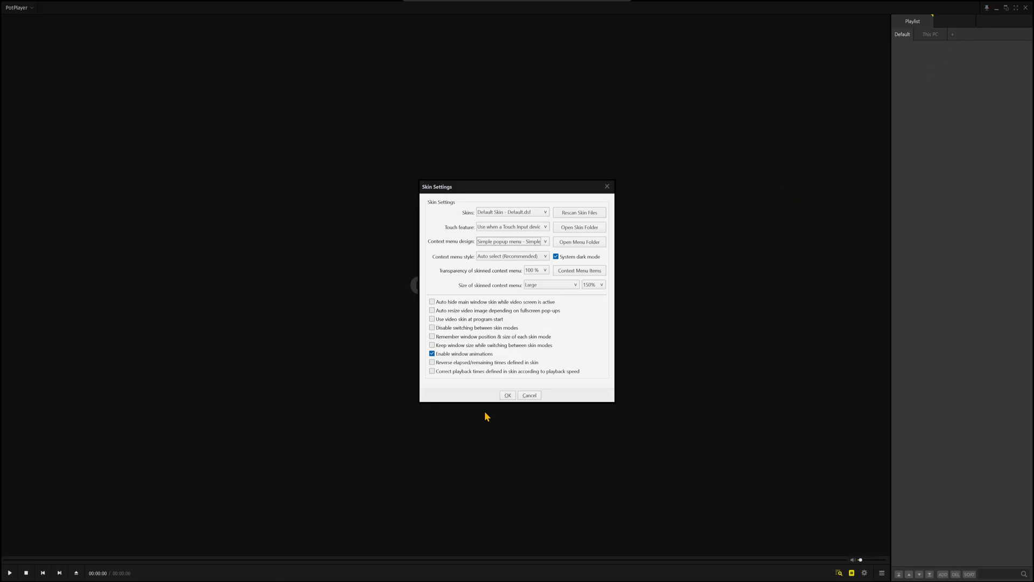
- Open the downloaded Splash KU zip archive from the Downloads folder and return to PotPlayer's Skin Settings
{"action": "key", "text": "alt+Tab"}
{"action": "left_click", "coordinate": [419, 250]}
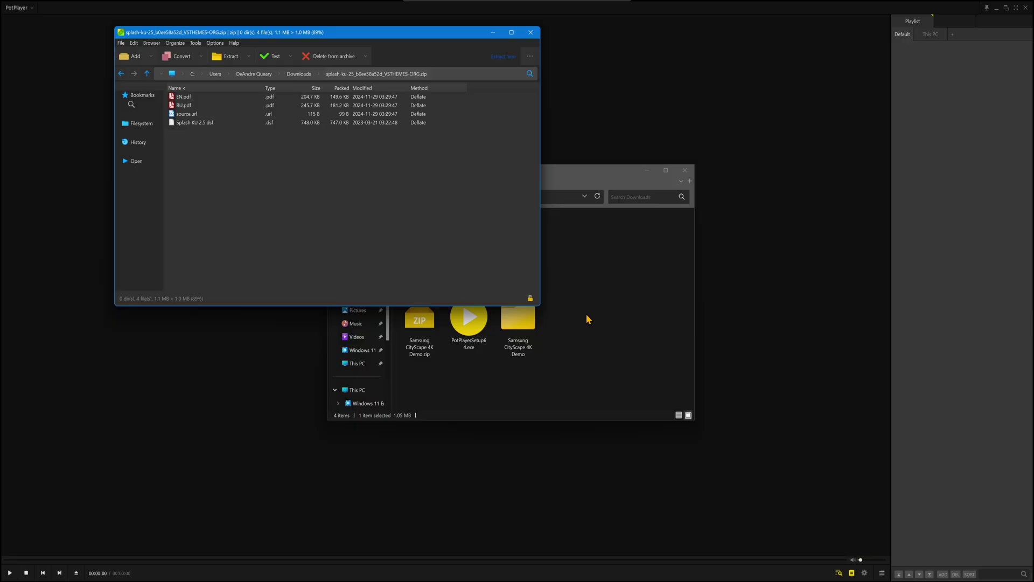
{"action": "left_click", "coordinate": [701, 121]}
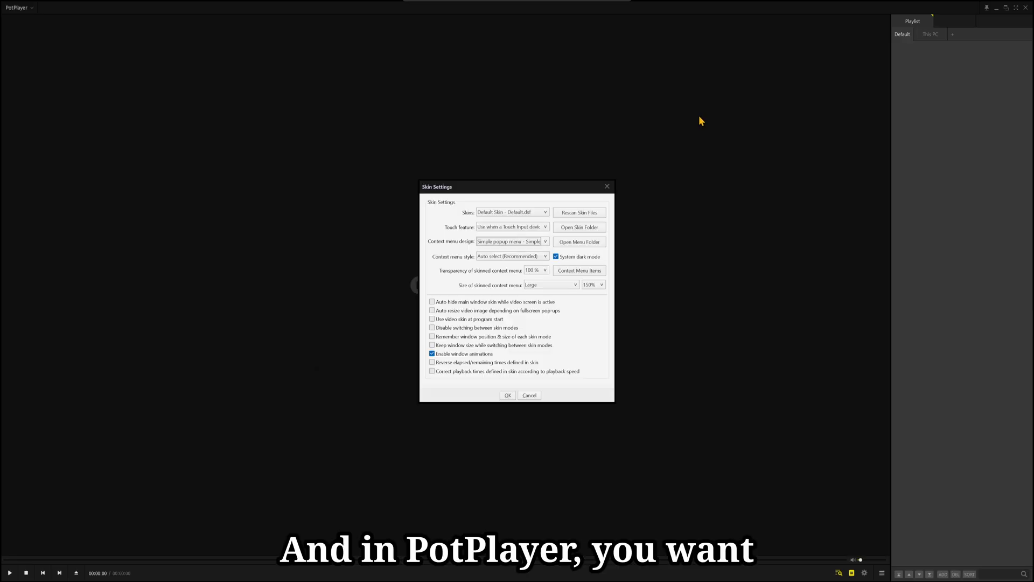
- Open PotPlayer's skin folder and copy Splash KU 2.5.dsf from the archive into it
{"action": "left_click", "coordinate": [586, 233]}
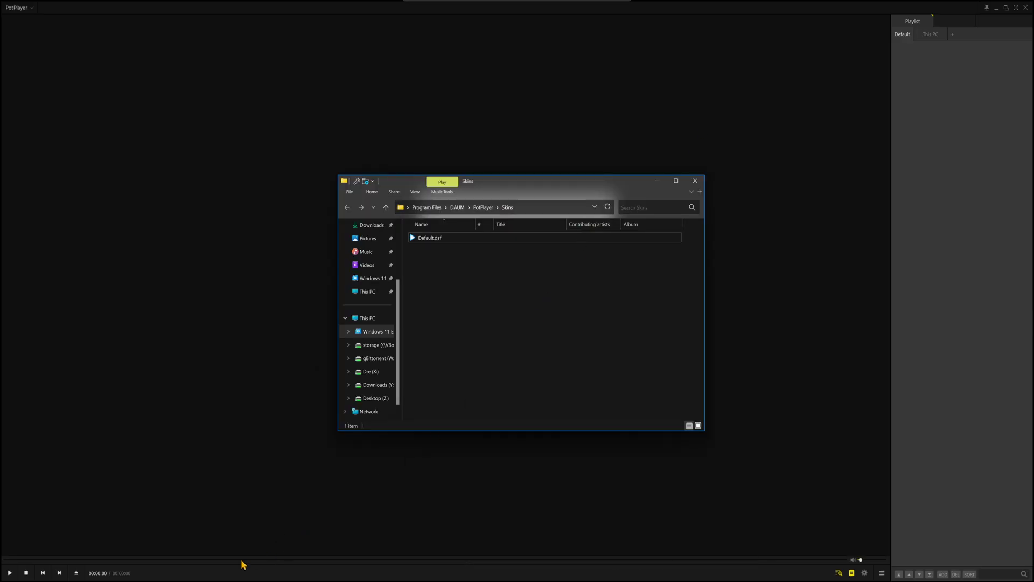
{"action": "key", "text": "super+t"}
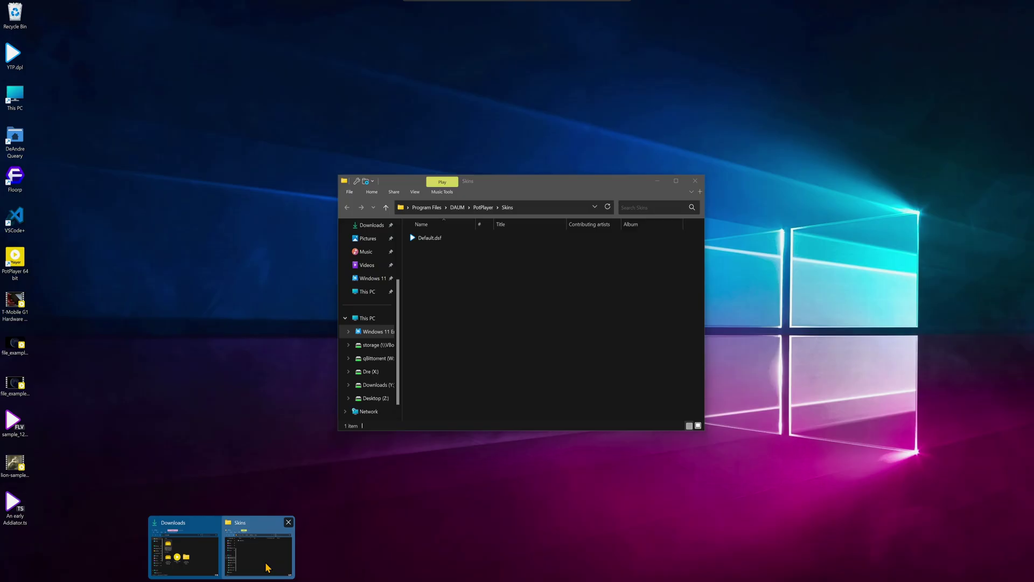
{"action": "key", "text": "super+t"}
{"action": "key", "text": "Return"}
{"action": "left_click", "coordinate": [184, 123]}
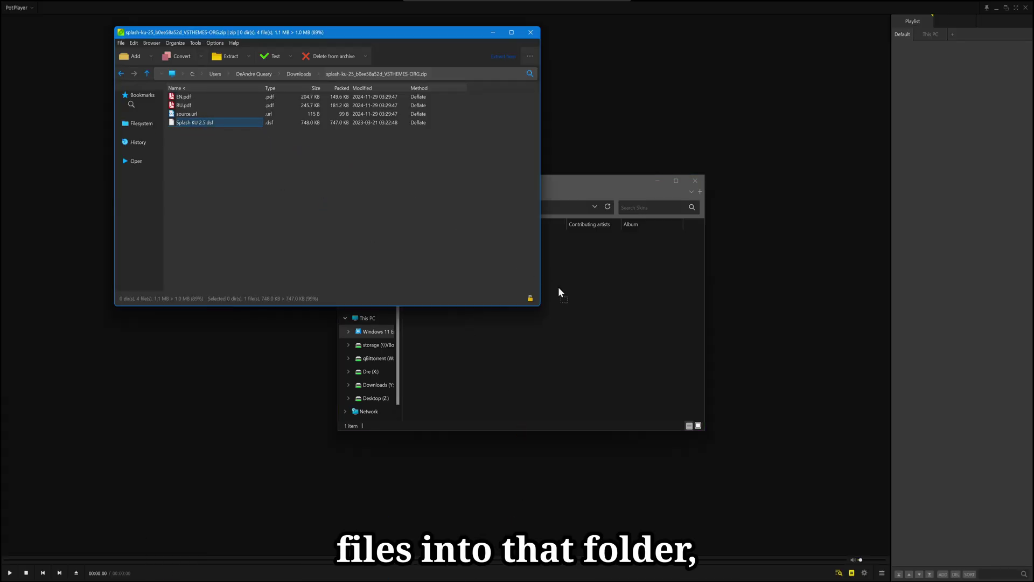
{"action": "left_click_drag", "start_coordinate": [587, 318], "coordinate": [591, 316]}
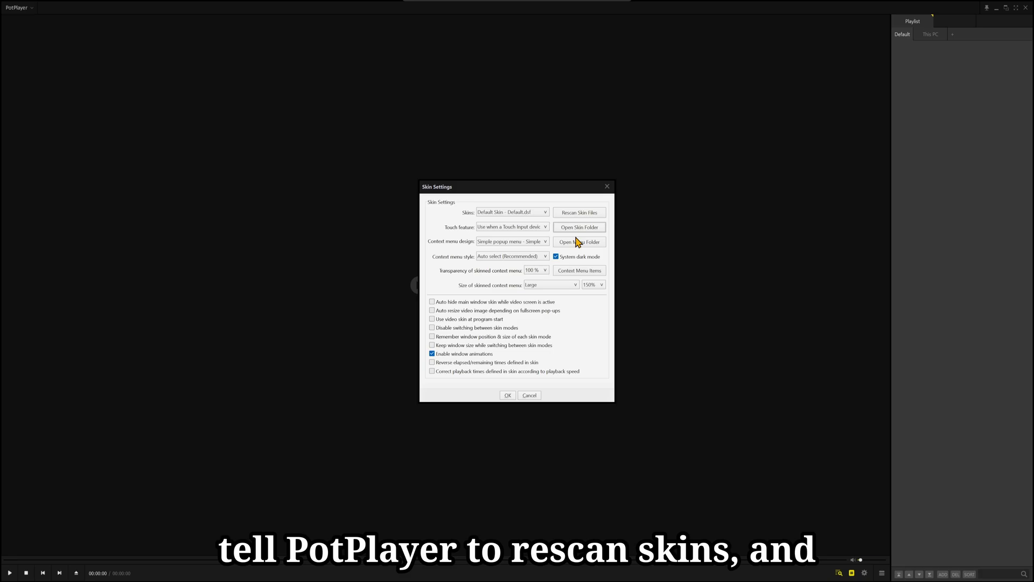
- Rescan the skin files and apply the Splash KU 2.5 skin
{"action": "left_click", "coordinate": [565, 214]}
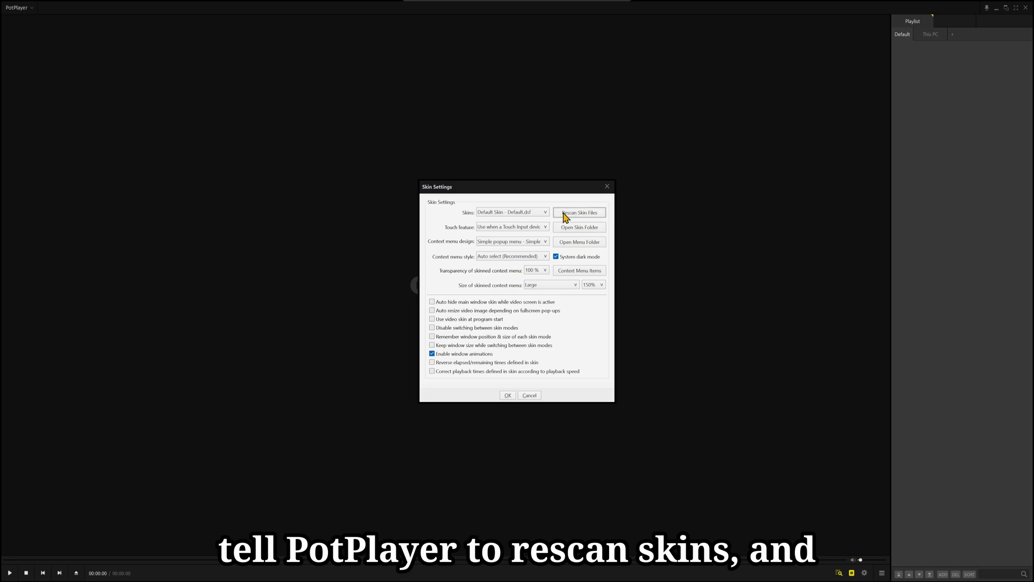
{"action": "left_click", "coordinate": [527, 215]}
{"action": "left_click", "coordinate": [506, 240]}
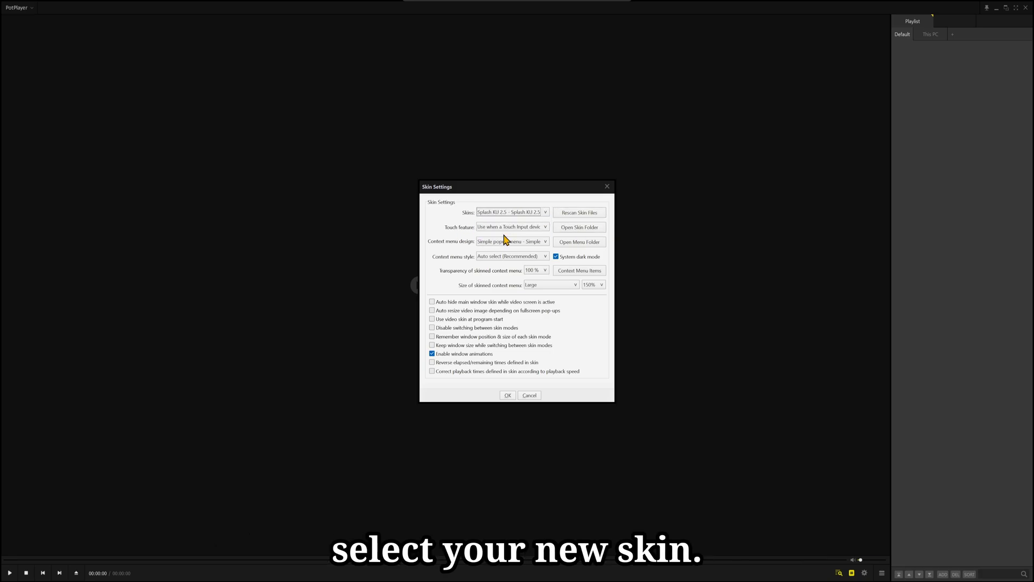
{"action": "left_click", "coordinate": [507, 395]}
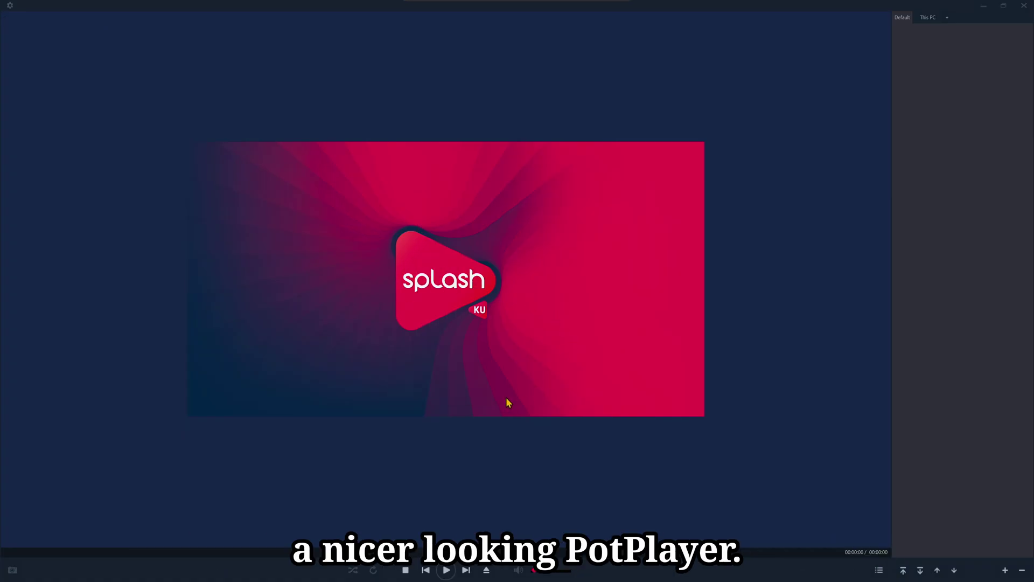
{"action": "left_click", "coordinate": [447, 571]}
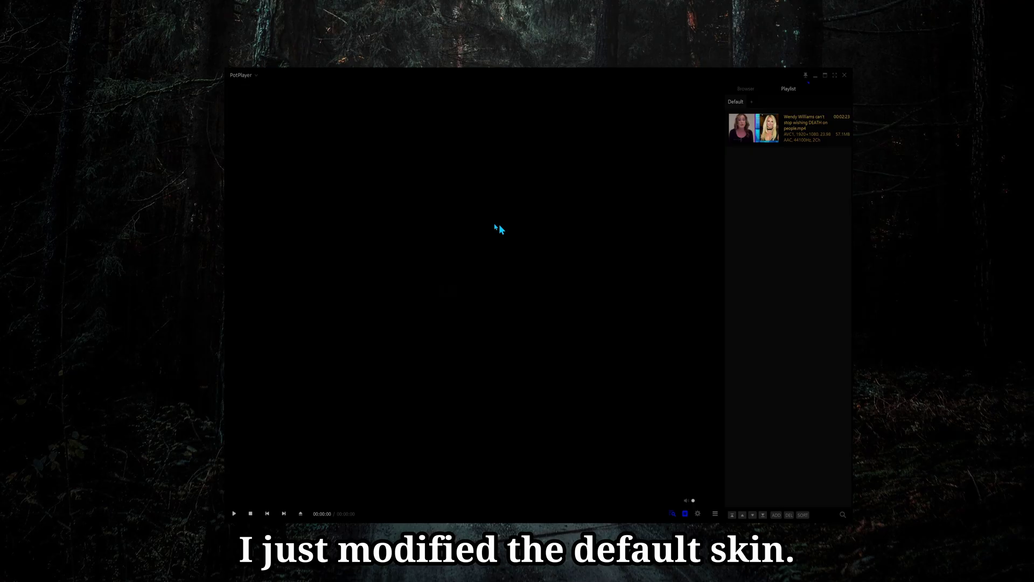
- Inspect the HSB and RGB values of the custom color theme in the Skin Advanced preferences, and leave without saving
{"action": "right_click", "coordinate": [295, 198]}
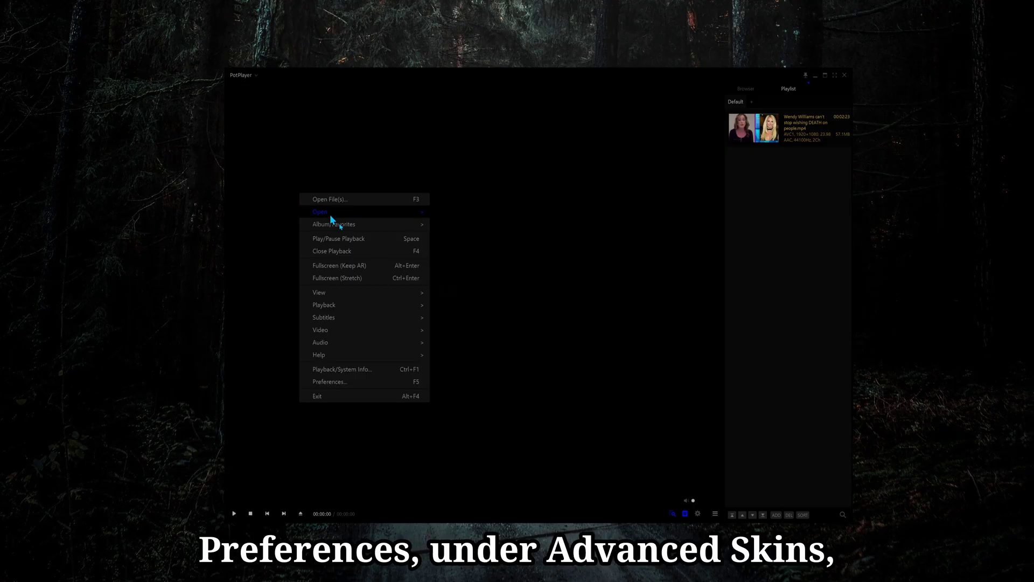
{"action": "left_click", "coordinate": [402, 380]}
{"action": "left_click", "coordinate": [387, 251]}
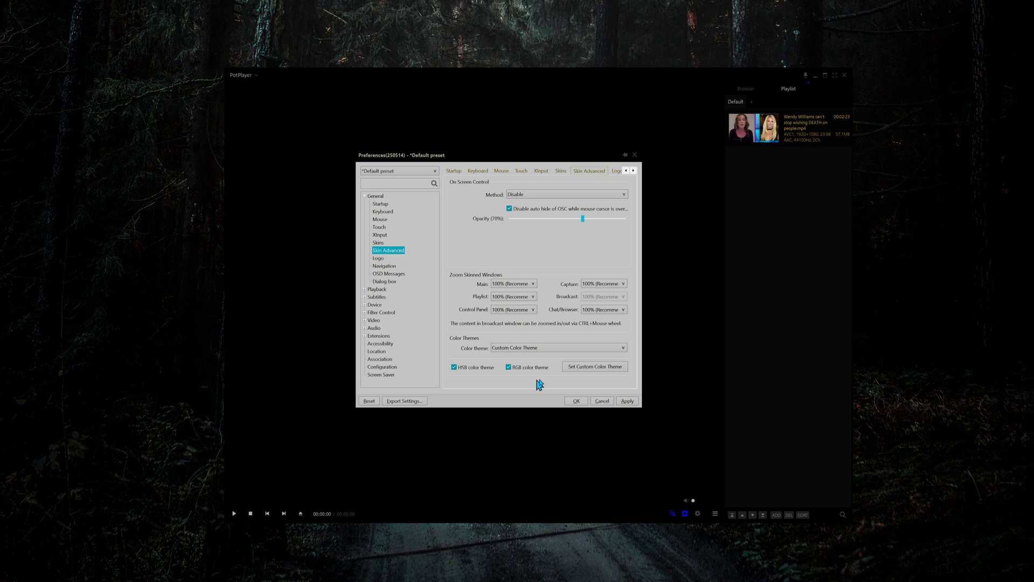
{"action": "left_click", "coordinate": [602, 368]}
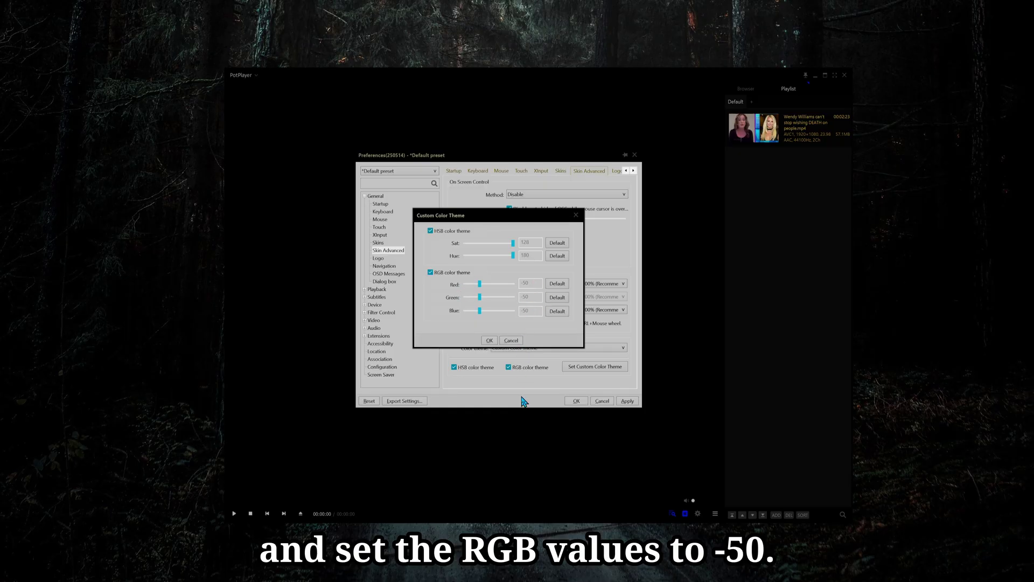
{"action": "left_click", "coordinate": [518, 342]}
{"action": "left_click", "coordinate": [602, 401]}
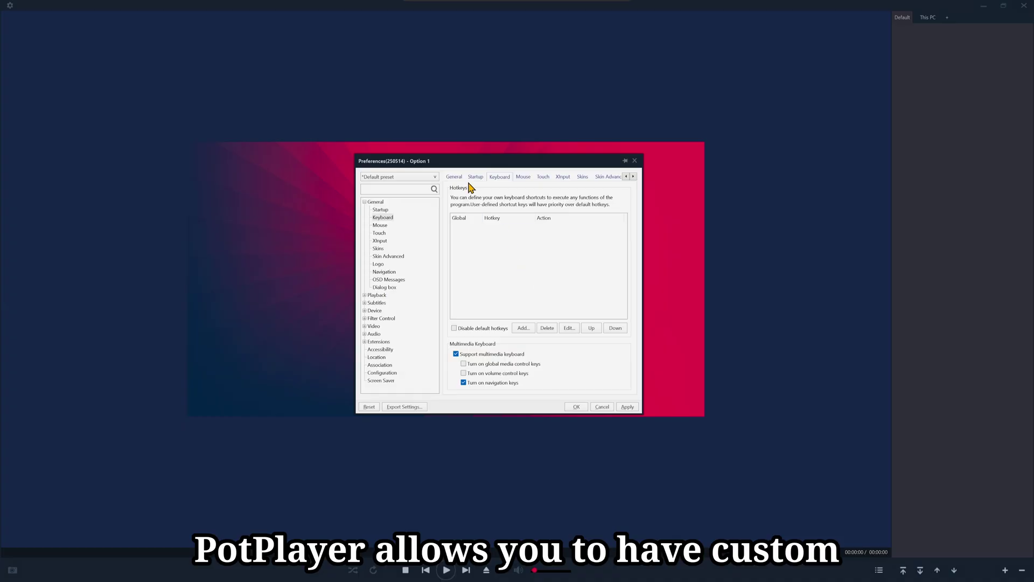
- Examine the button and wheel actions listed in the Mouse preferences
{"action": "left_click", "coordinate": [521, 178]}
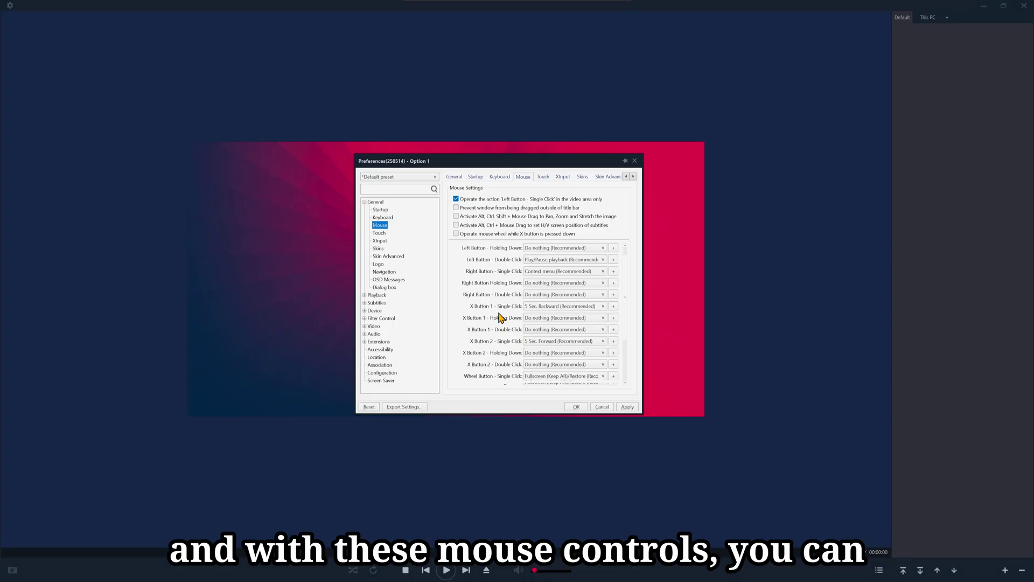
{"action": "scroll", "coordinate": [474, 313], "scroll_direction": "down", "scroll_amount": 3}
{"action": "scroll", "coordinate": [500, 318], "scroll_direction": "down", "scroll_amount": 1}
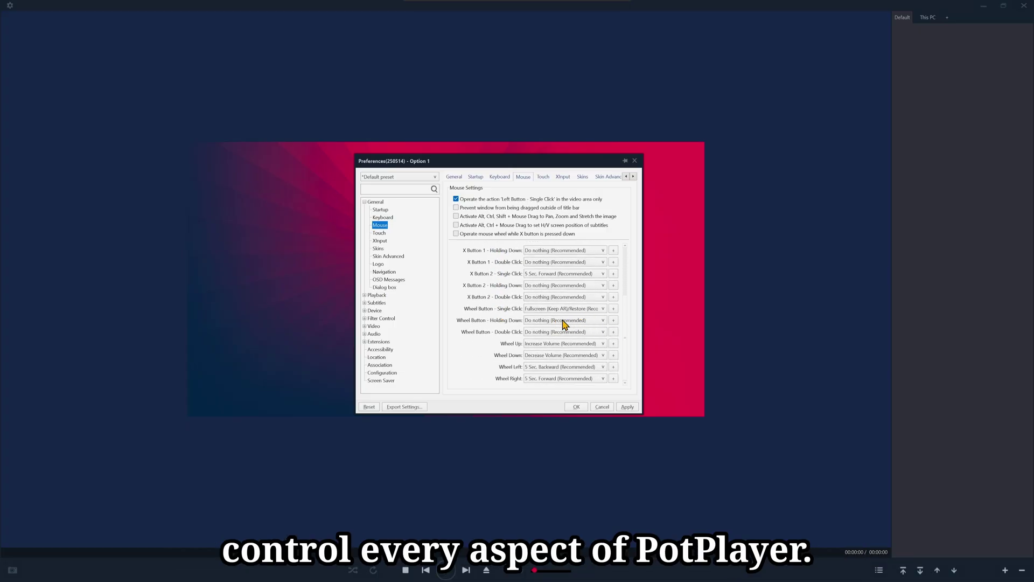
{"action": "left_click", "coordinate": [564, 321]}
{"action": "left_click", "coordinate": [477, 351]}
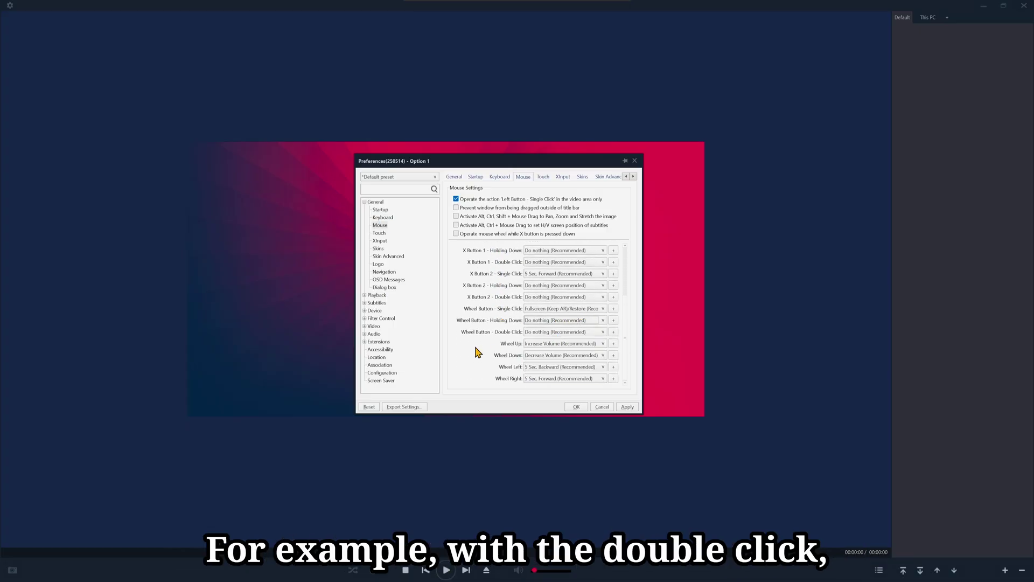
- Browse the custom command list for Wheel Button - Double Click, including the Video and Open categories, and leave without choosing a command
{"action": "left_click", "coordinate": [549, 332]}
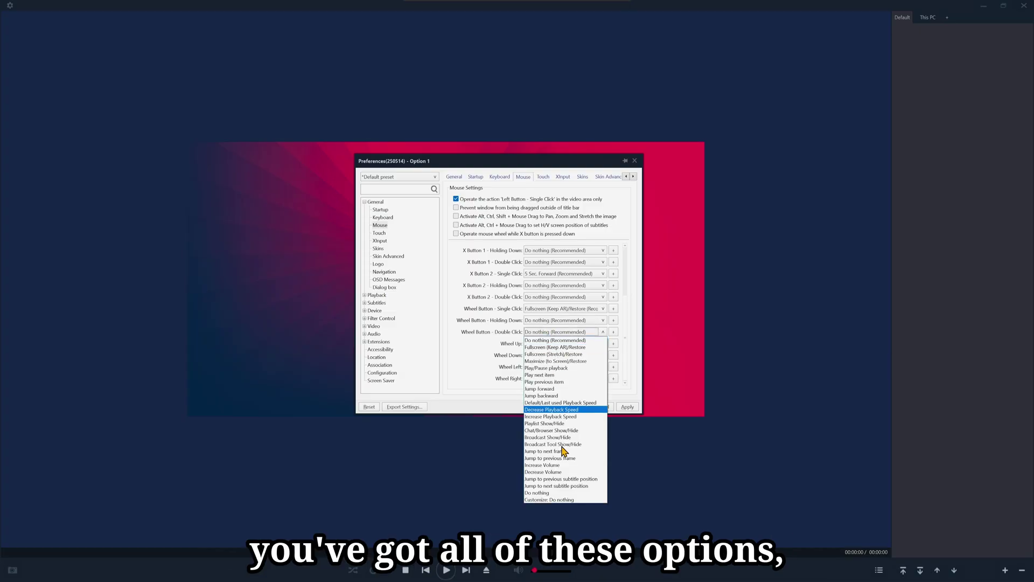
{"action": "left_click", "coordinate": [547, 499]}
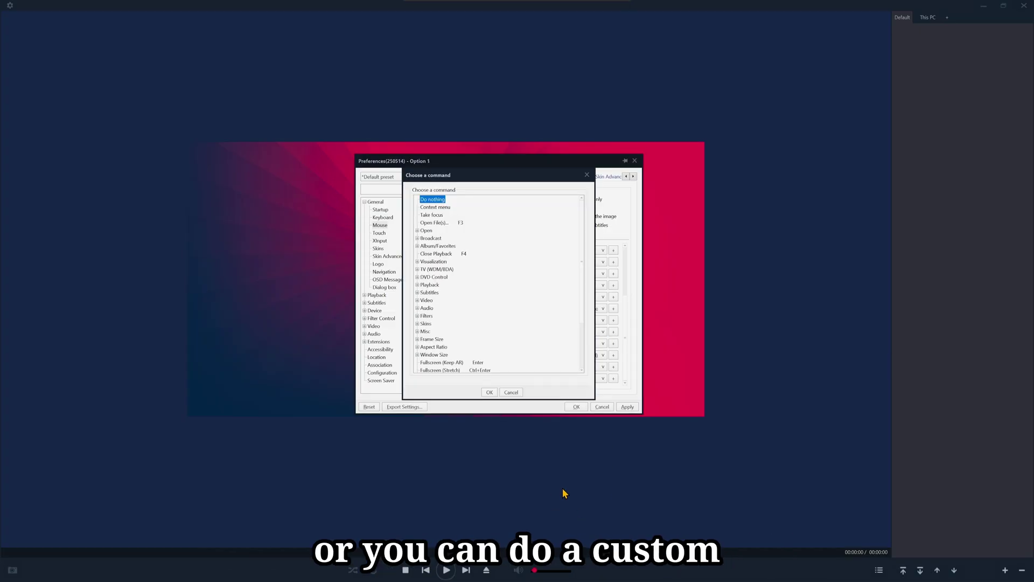
{"action": "scroll", "coordinate": [447, 301], "scroll_direction": "down", "scroll_amount": 3}
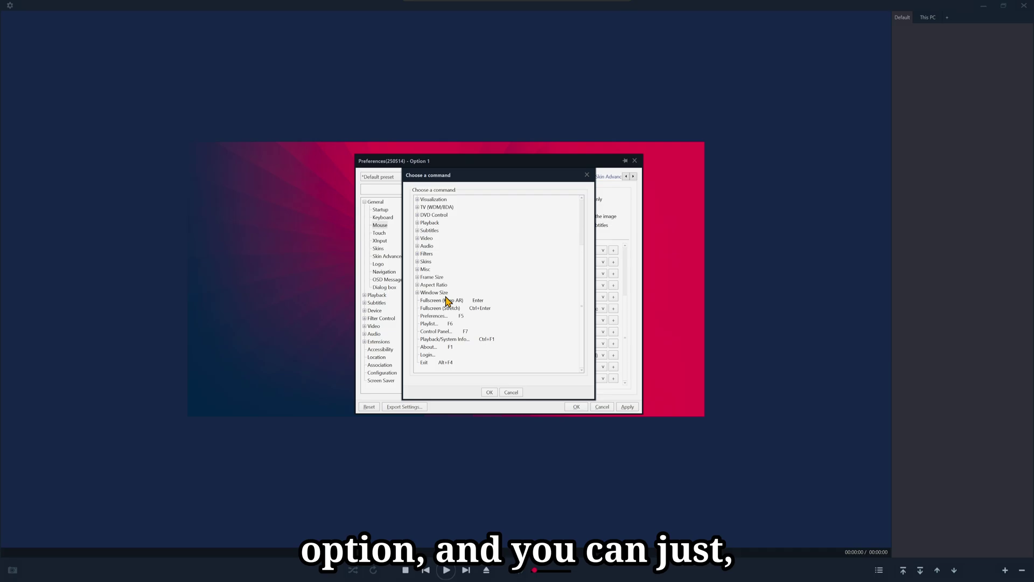
{"action": "left_click", "coordinate": [417, 254]}
{"action": "left_click", "coordinate": [417, 238]}
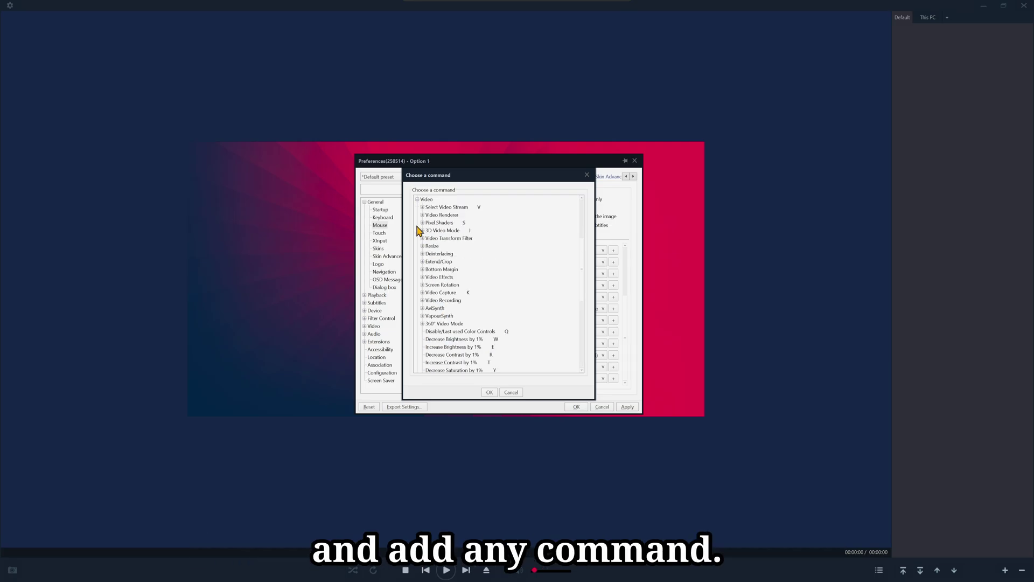
{"action": "left_click", "coordinate": [416, 230]}
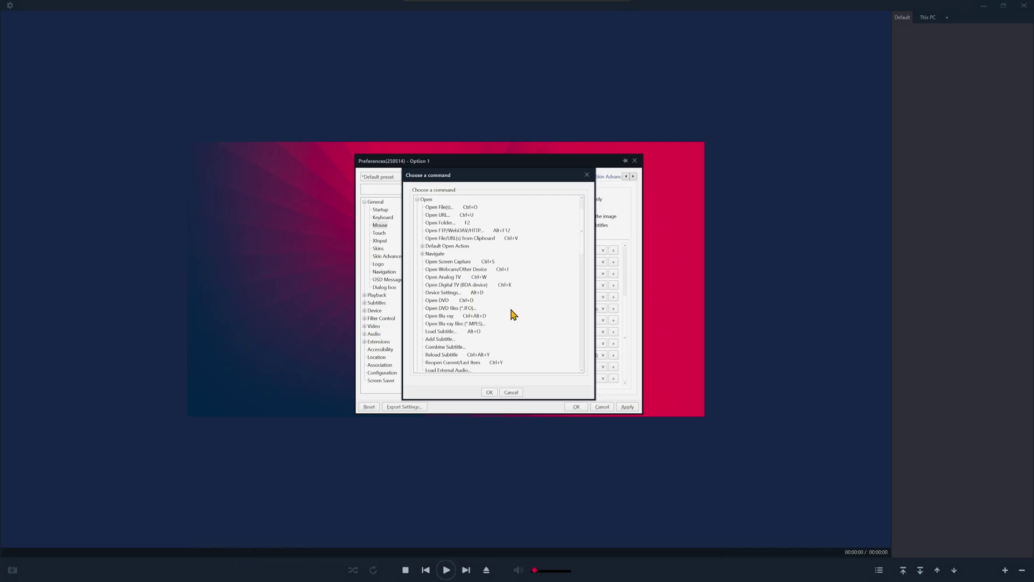
{"action": "key", "text": "Escape"}
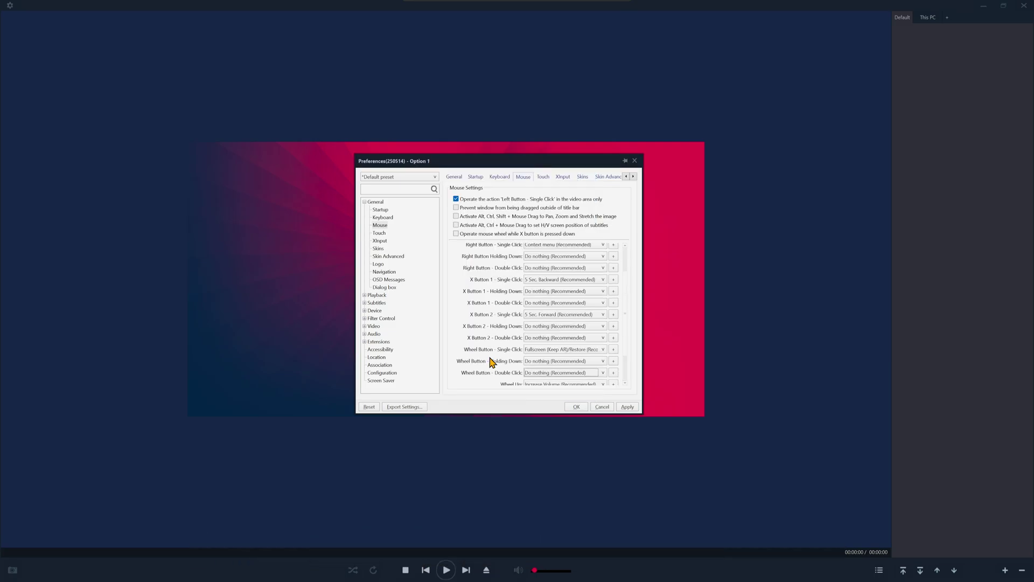
- Assign the custom Save Current Source Frame command to Right Button - Double Click, and reopen the Mouse preferences
{"action": "left_click", "coordinate": [552, 267]}
{"action": "left_click", "coordinate": [565, 435]}
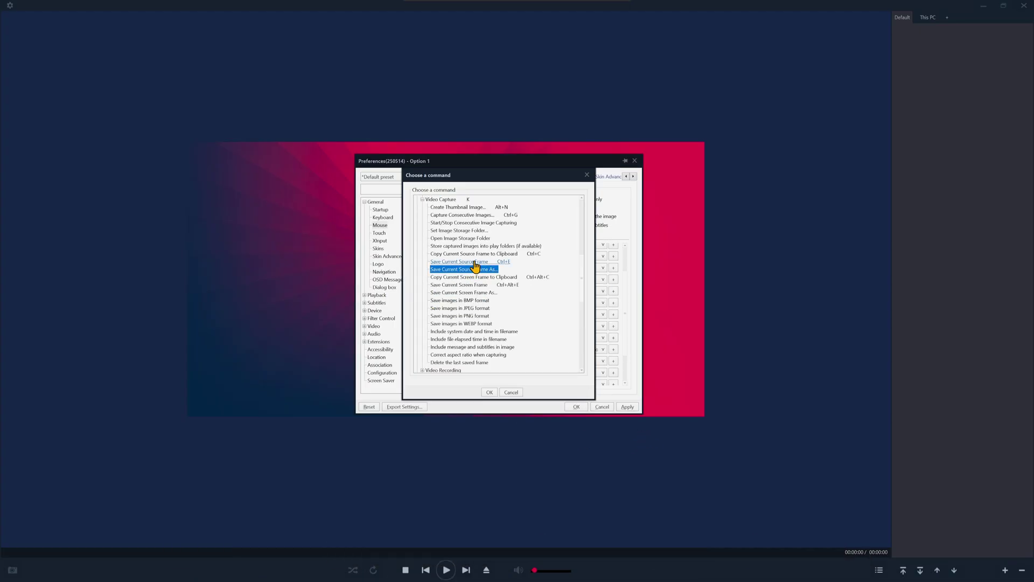
{"action": "left_click", "coordinate": [473, 261]}
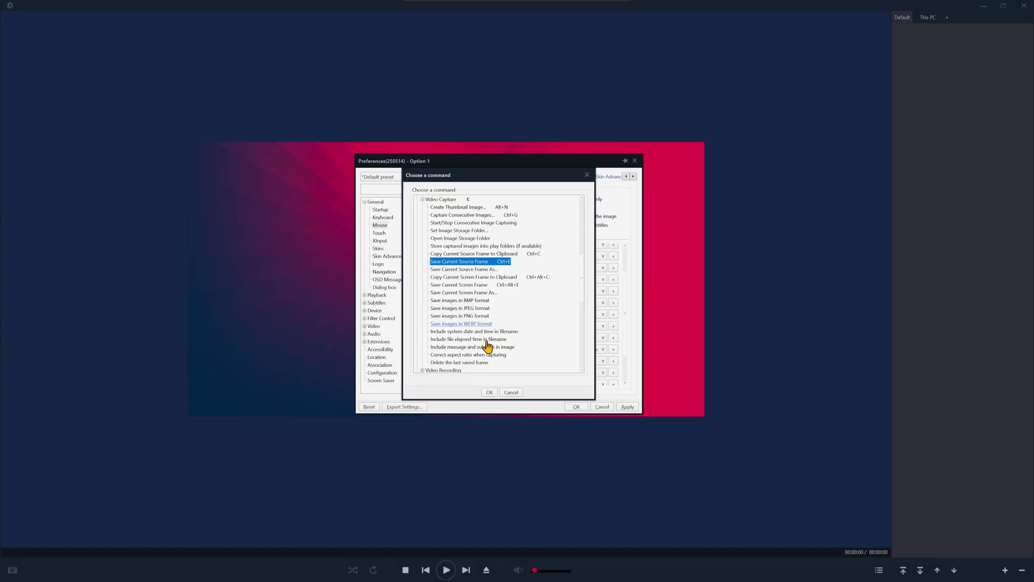
{"action": "left_click", "coordinate": [489, 392]}
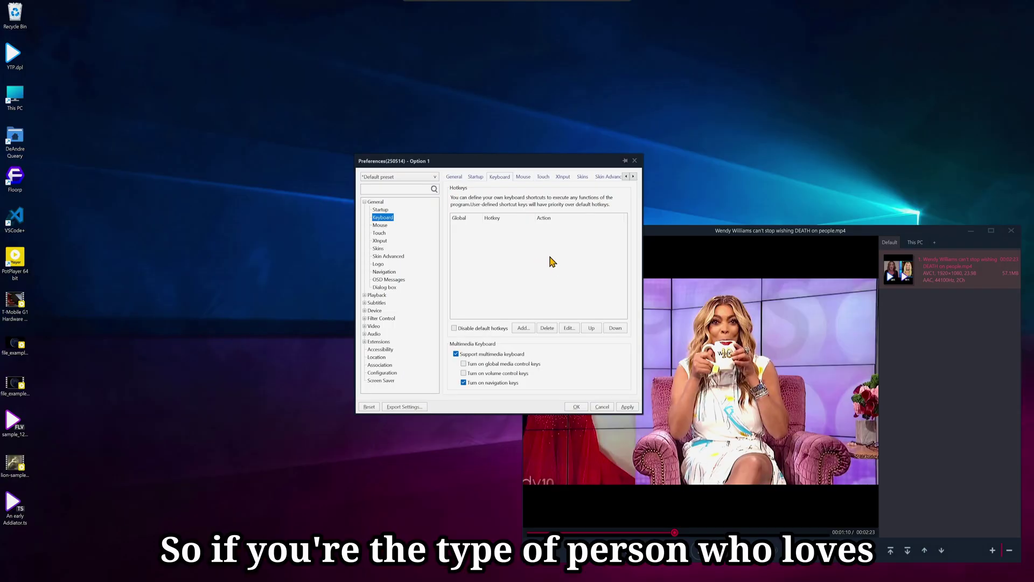
{"action": "left_click", "coordinate": [522, 177]}
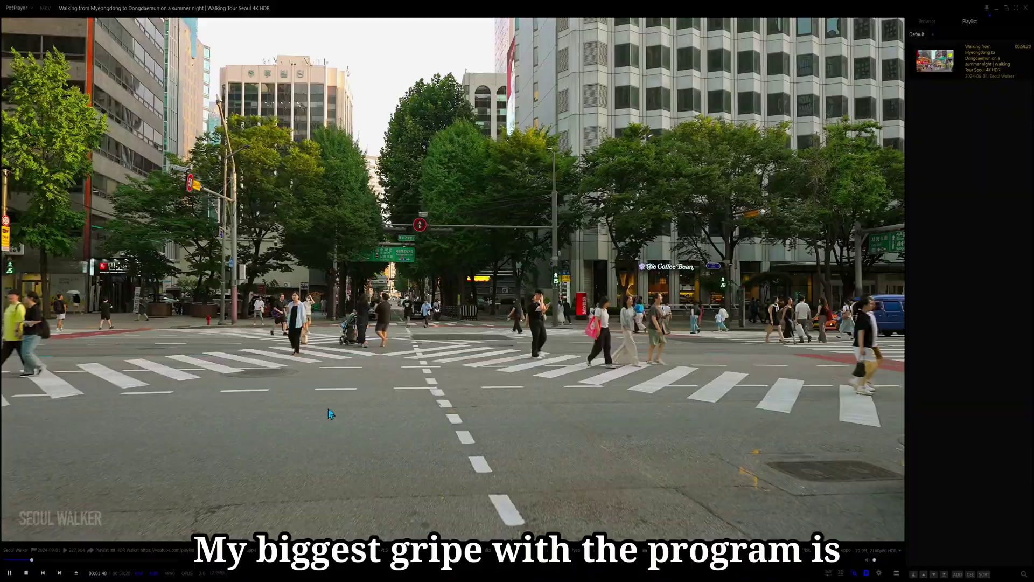
- Look through the video's context menu, and set the context menu design to Simple popup menu (SimpleMenu.xml) in the Skins preferences
{"action": "right_click", "coordinate": [437, 435]}
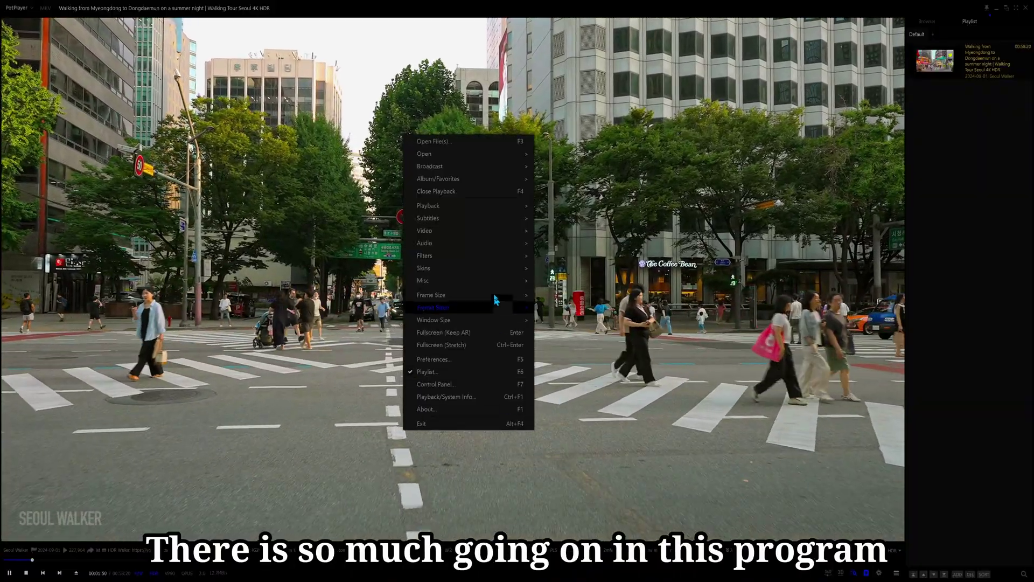
{"action": "mouse_move", "coordinate": [477, 154]}
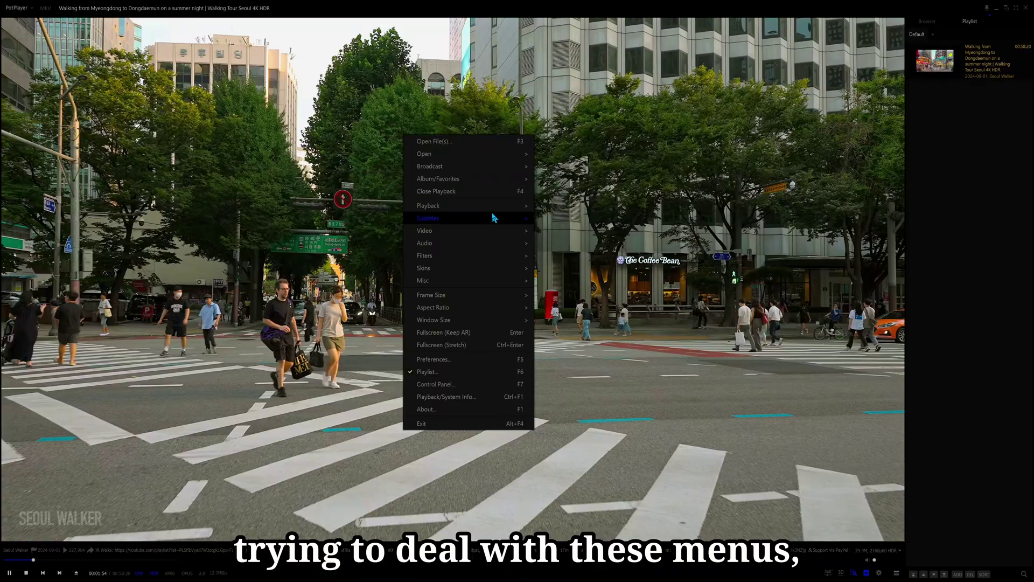
{"action": "mouse_move", "coordinate": [494, 207]}
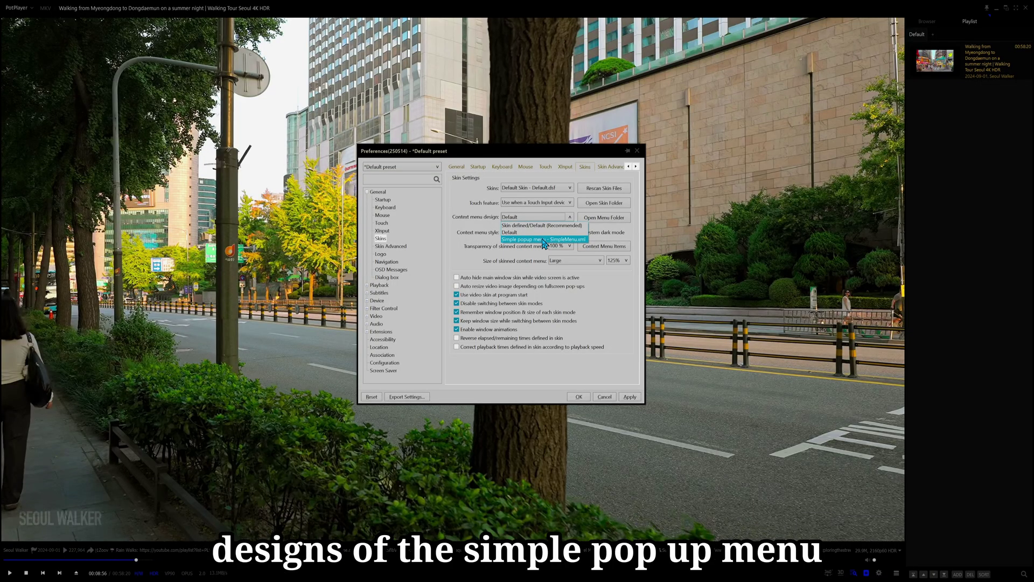
{"action": "left_click", "coordinate": [543, 240]}
{"action": "left_click", "coordinate": [577, 398]}
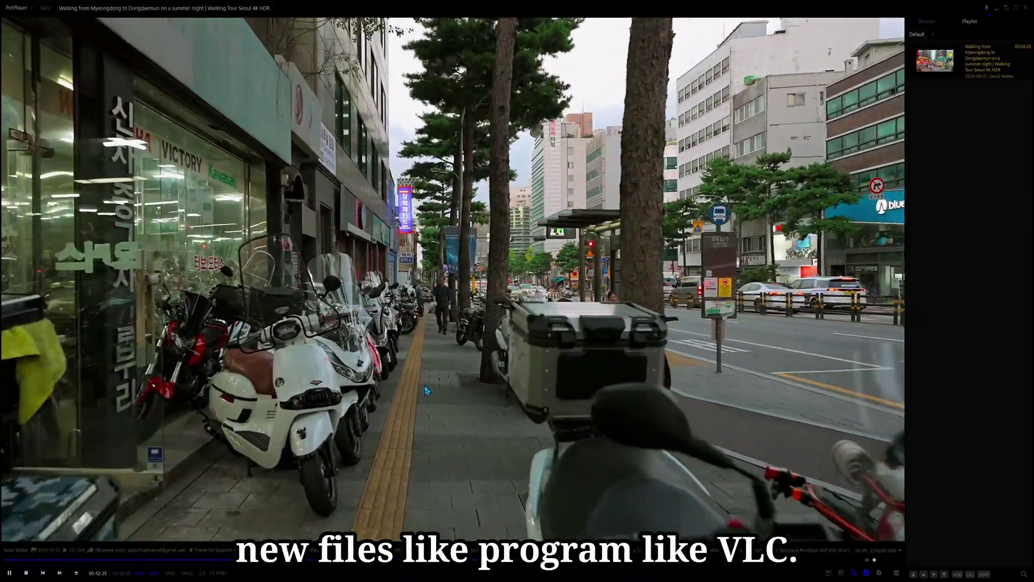
- Jump the playing walking tour video 5 seconds backward
{"action": "key", "text": "Left"}
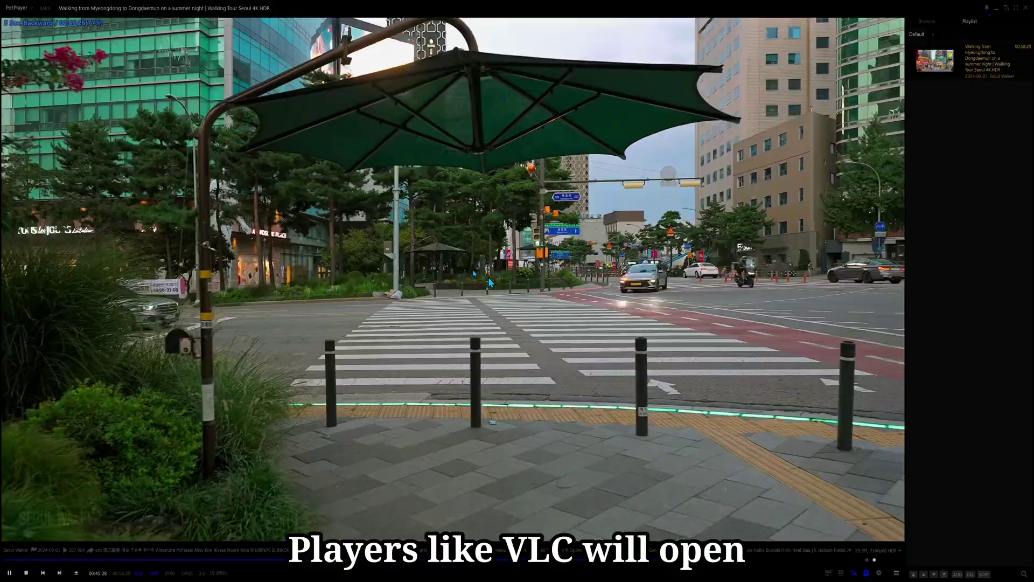